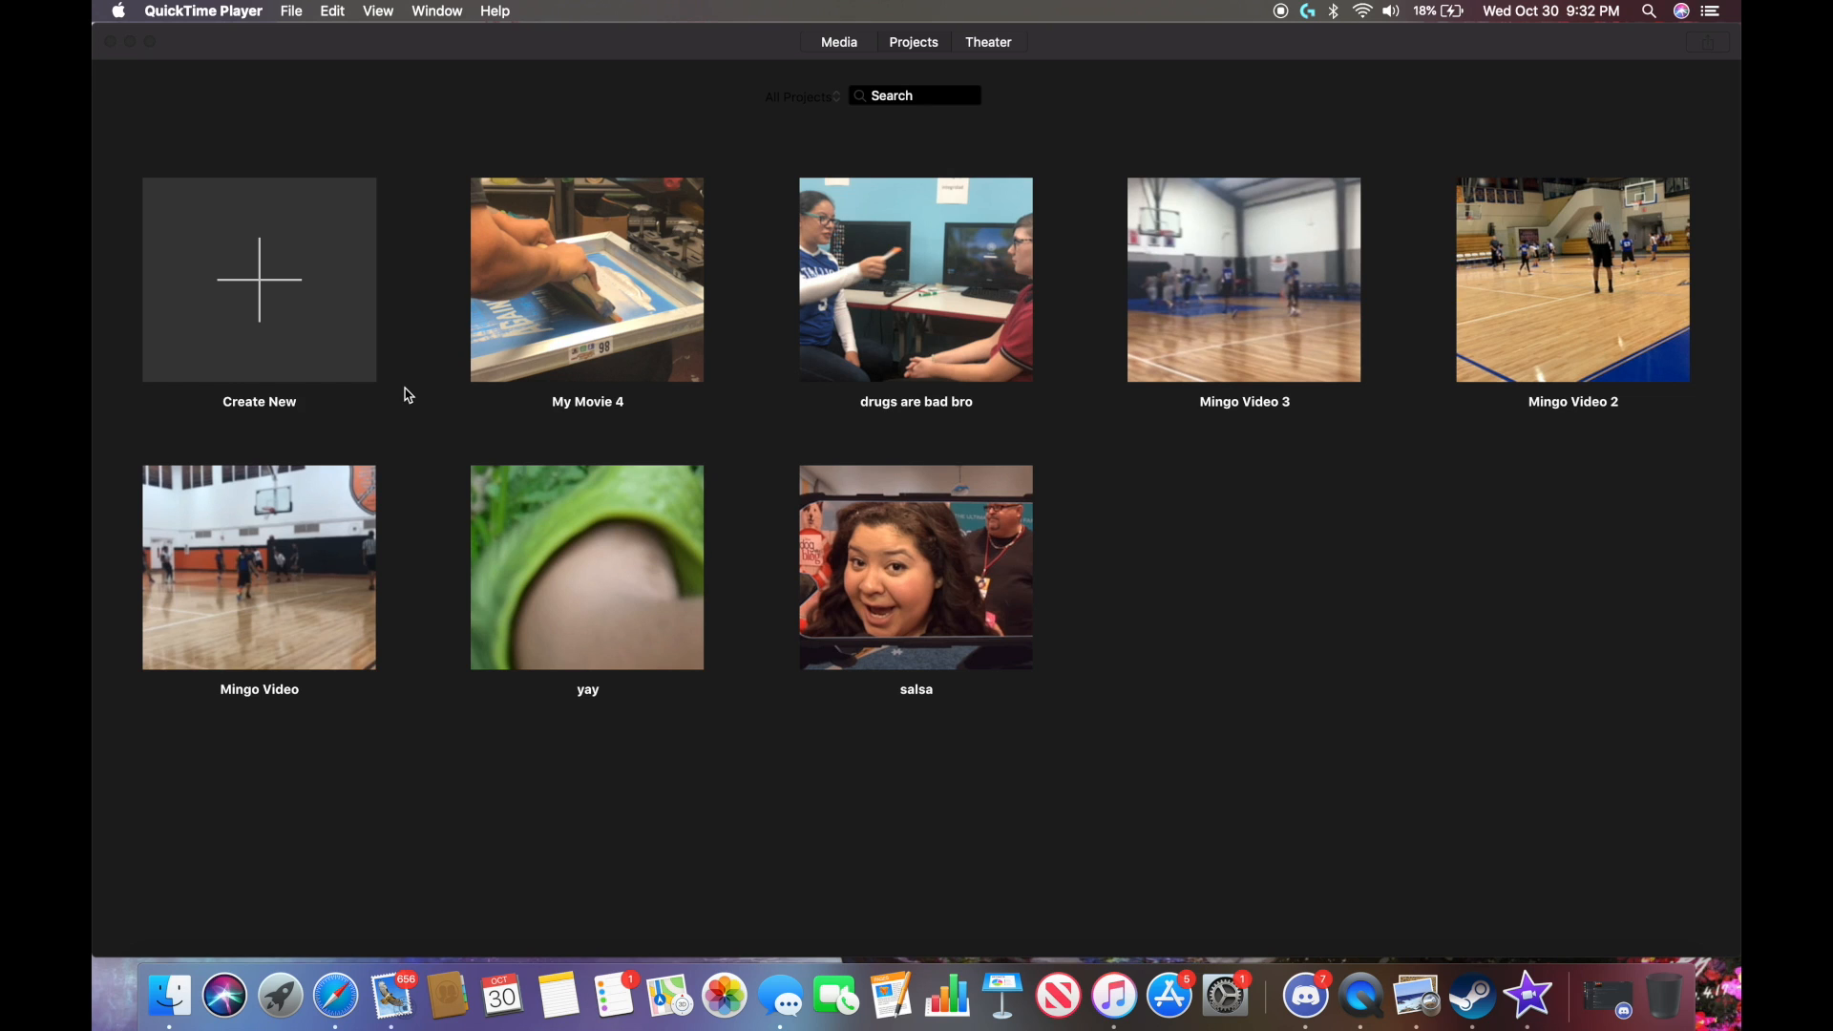
Create a new movie project.
left_click(273, 290)
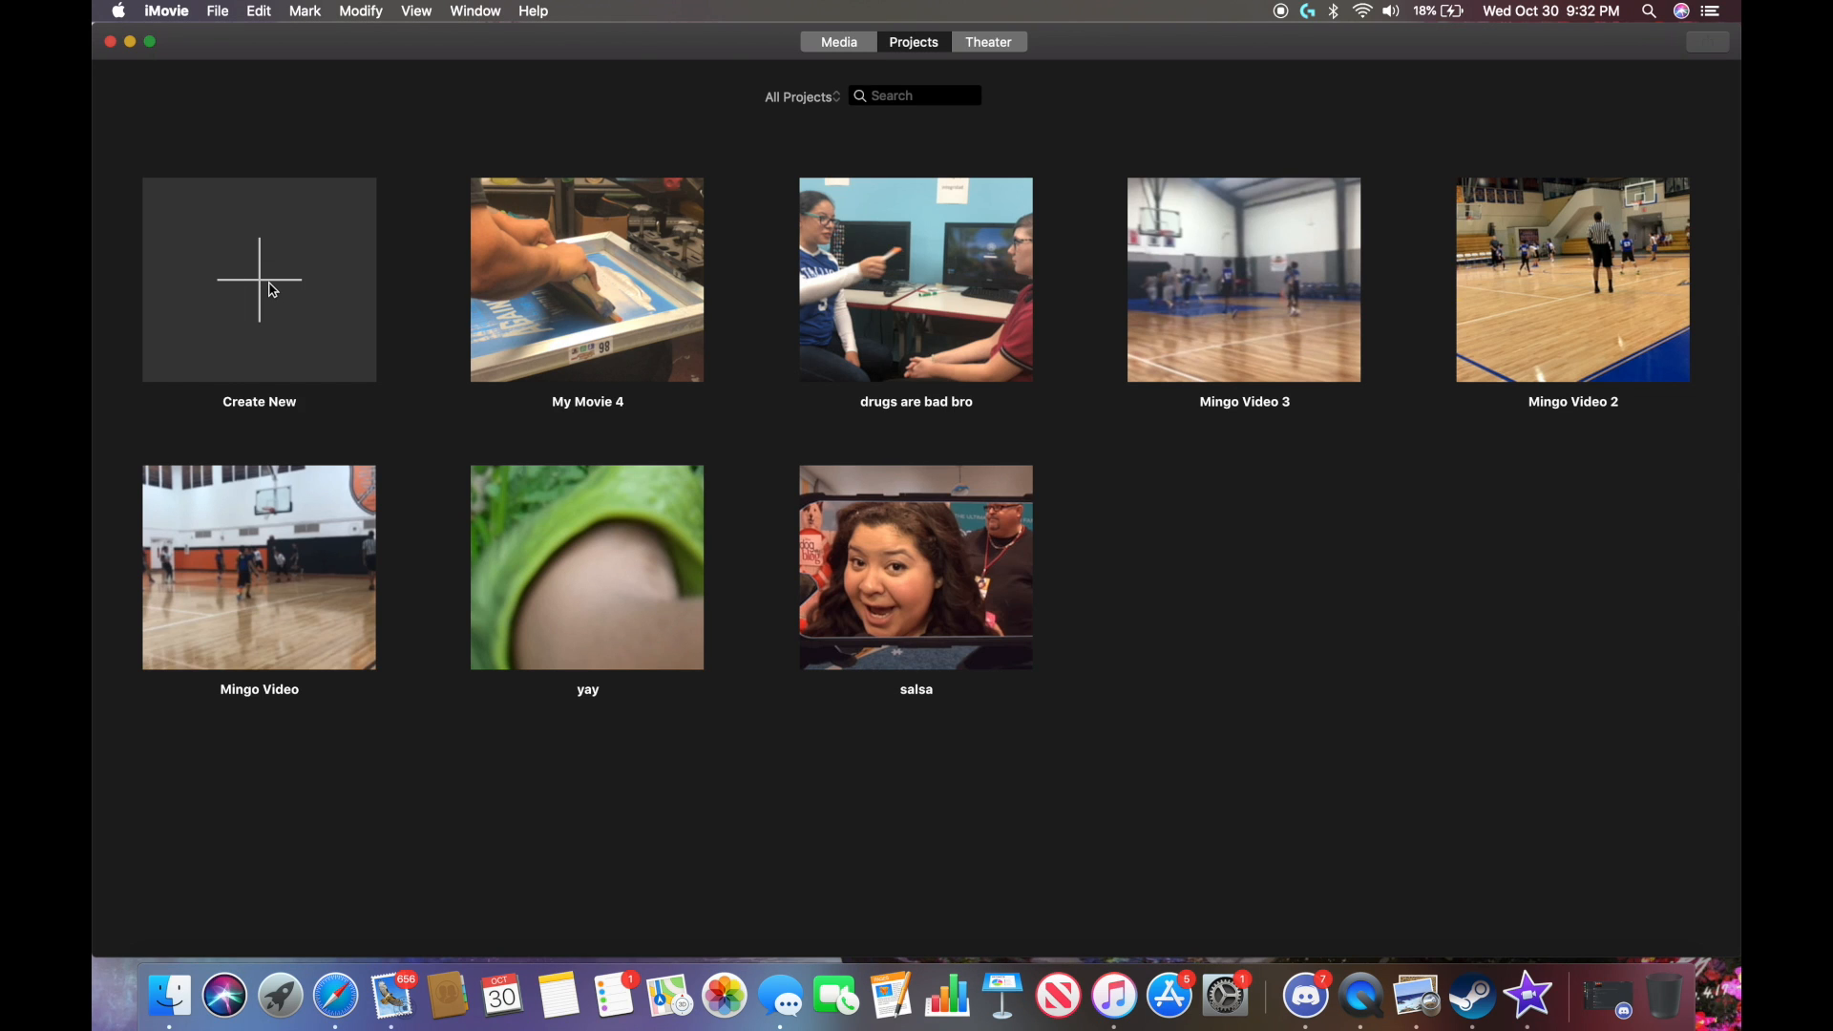
left_click(273, 290)
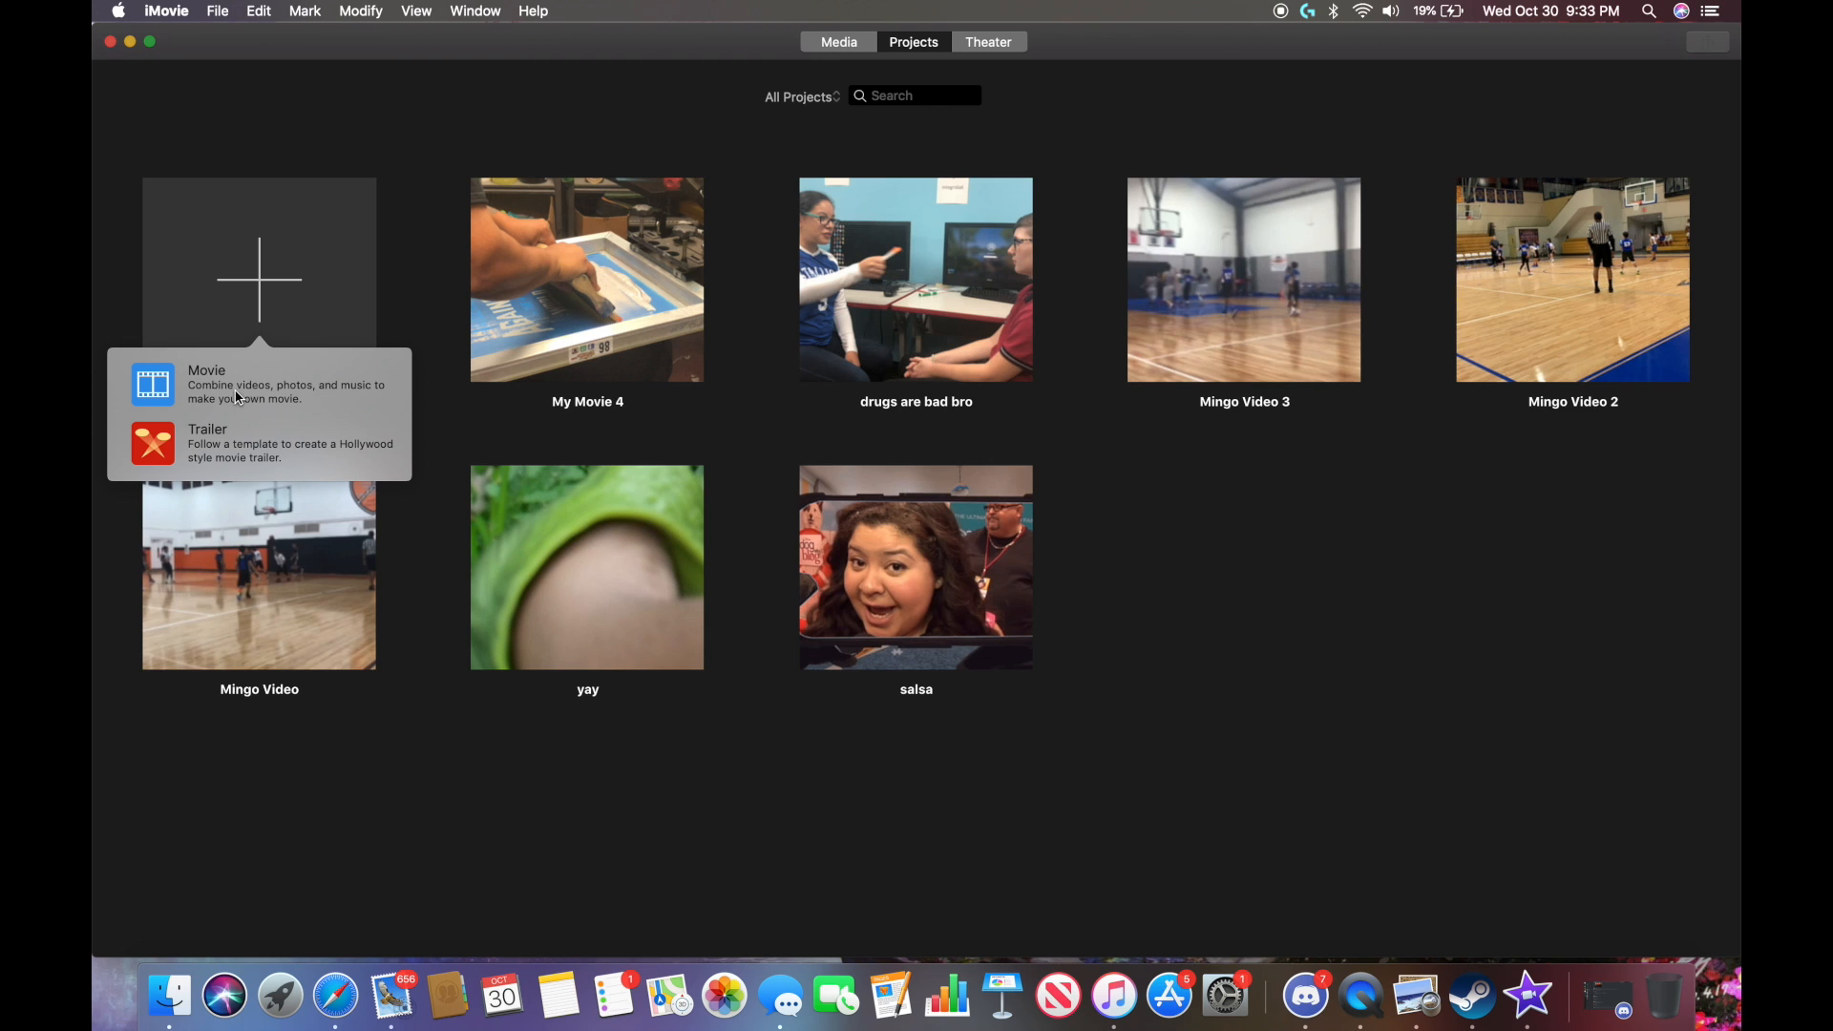
left_click(238, 397)
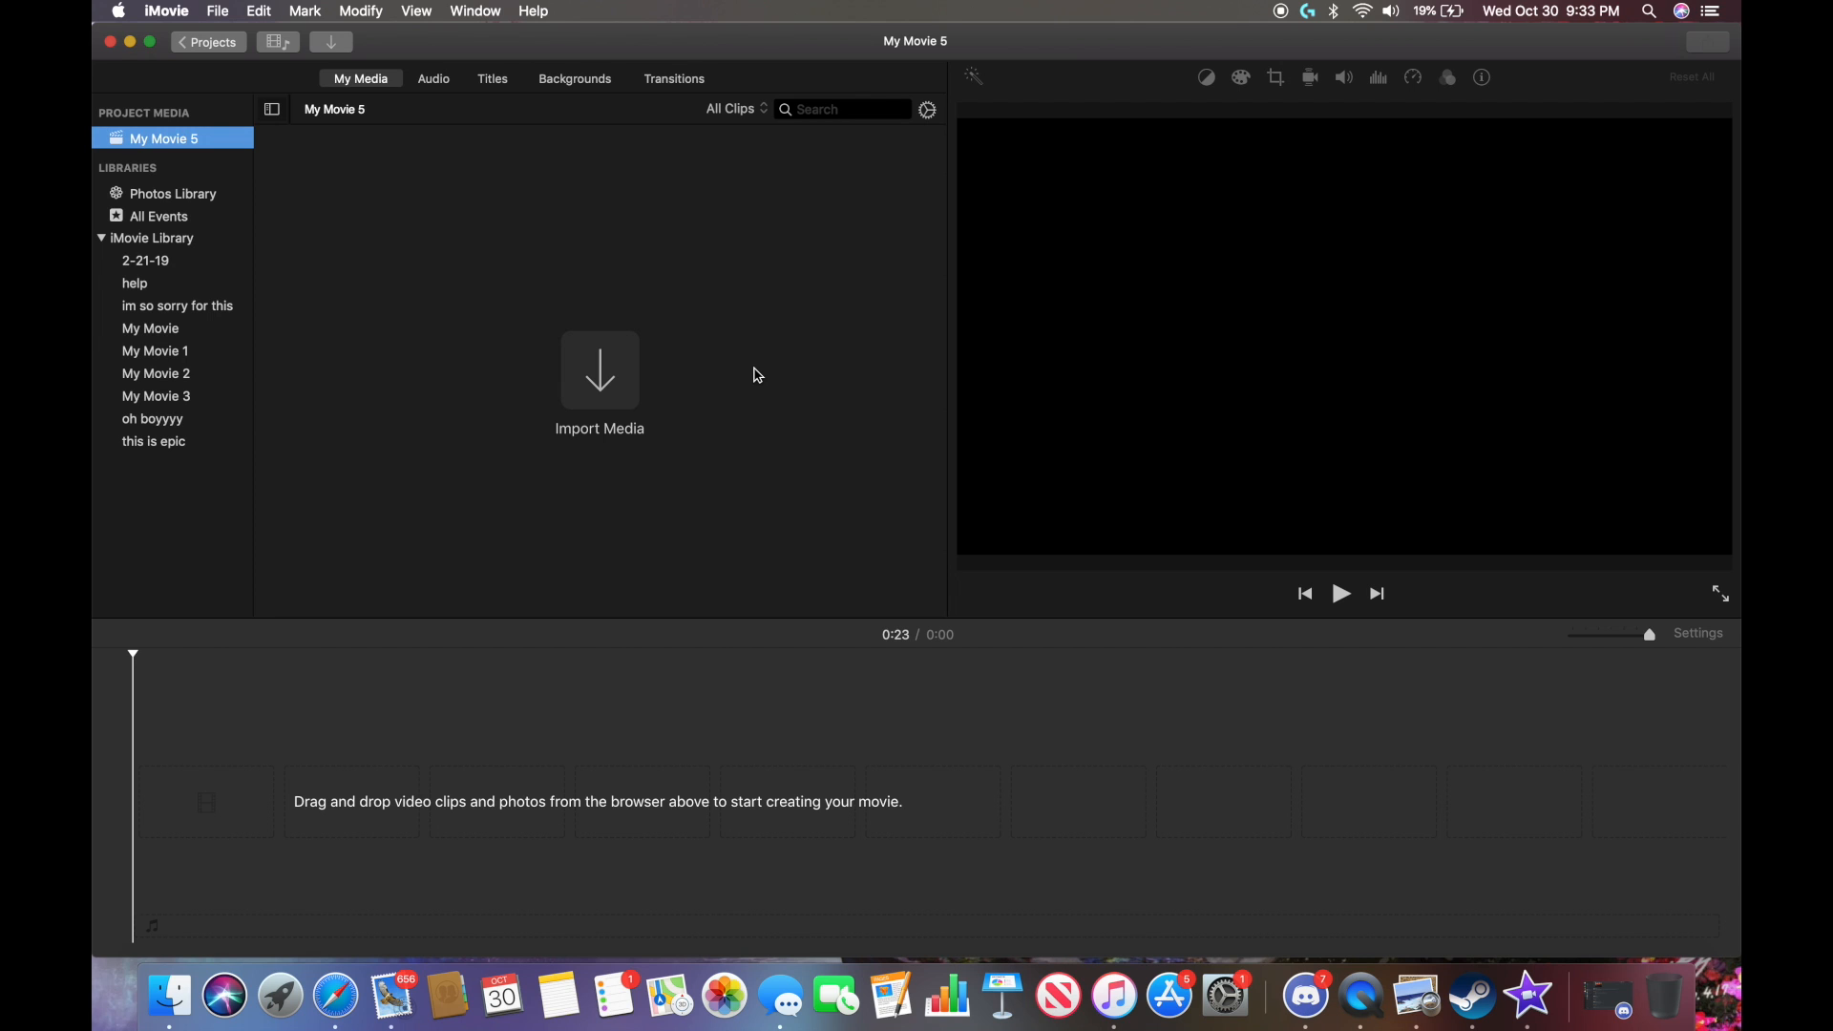
left_click(592, 725)
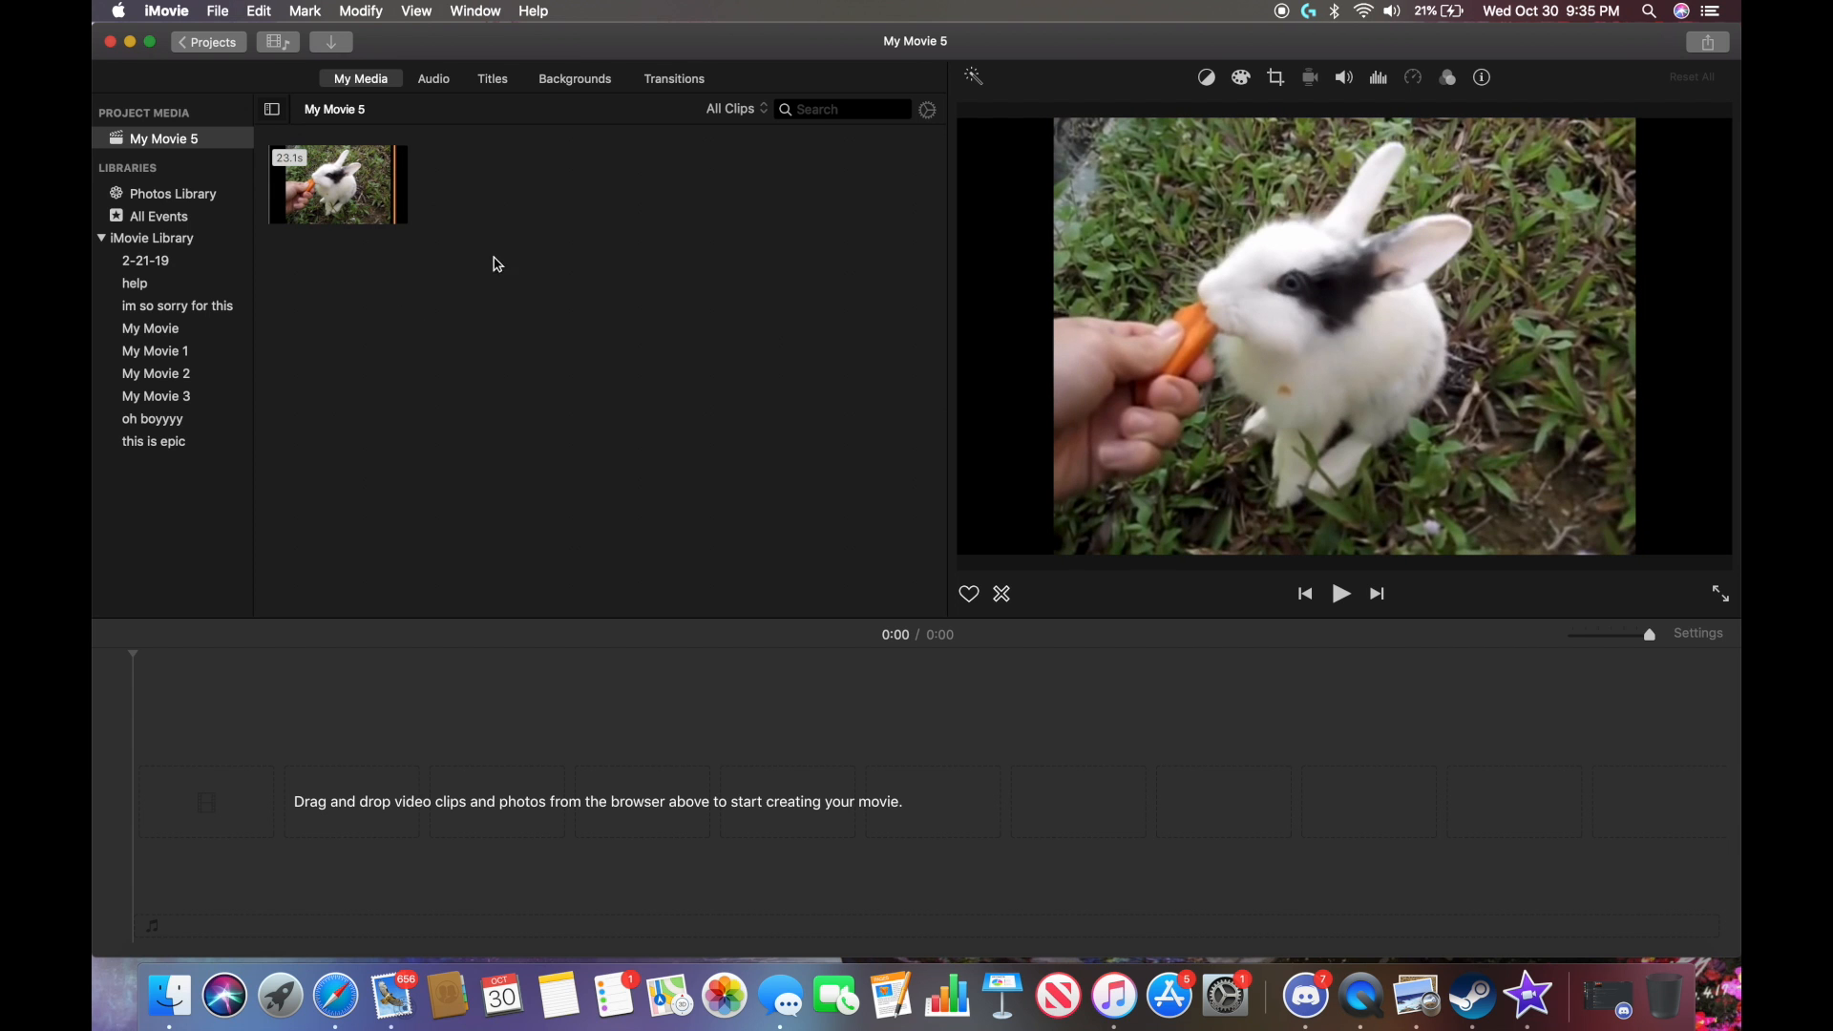
left_click(220, 11)
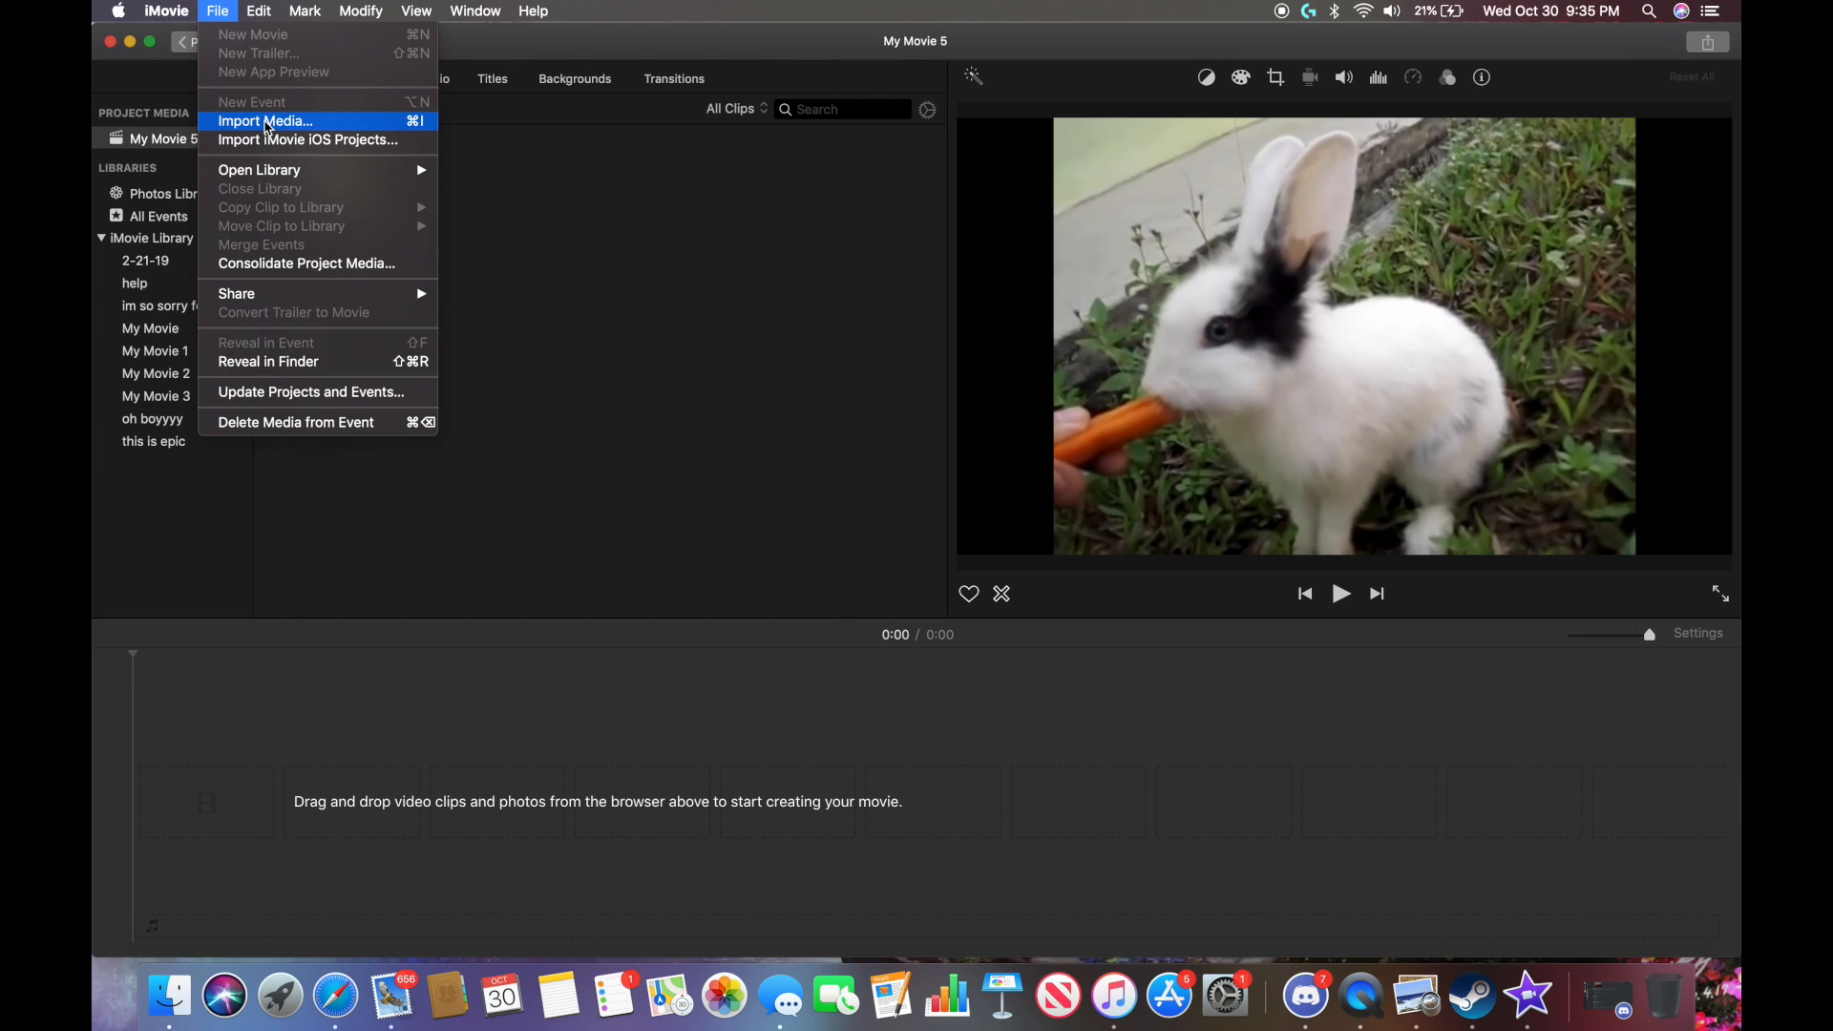
left_click(269, 127)
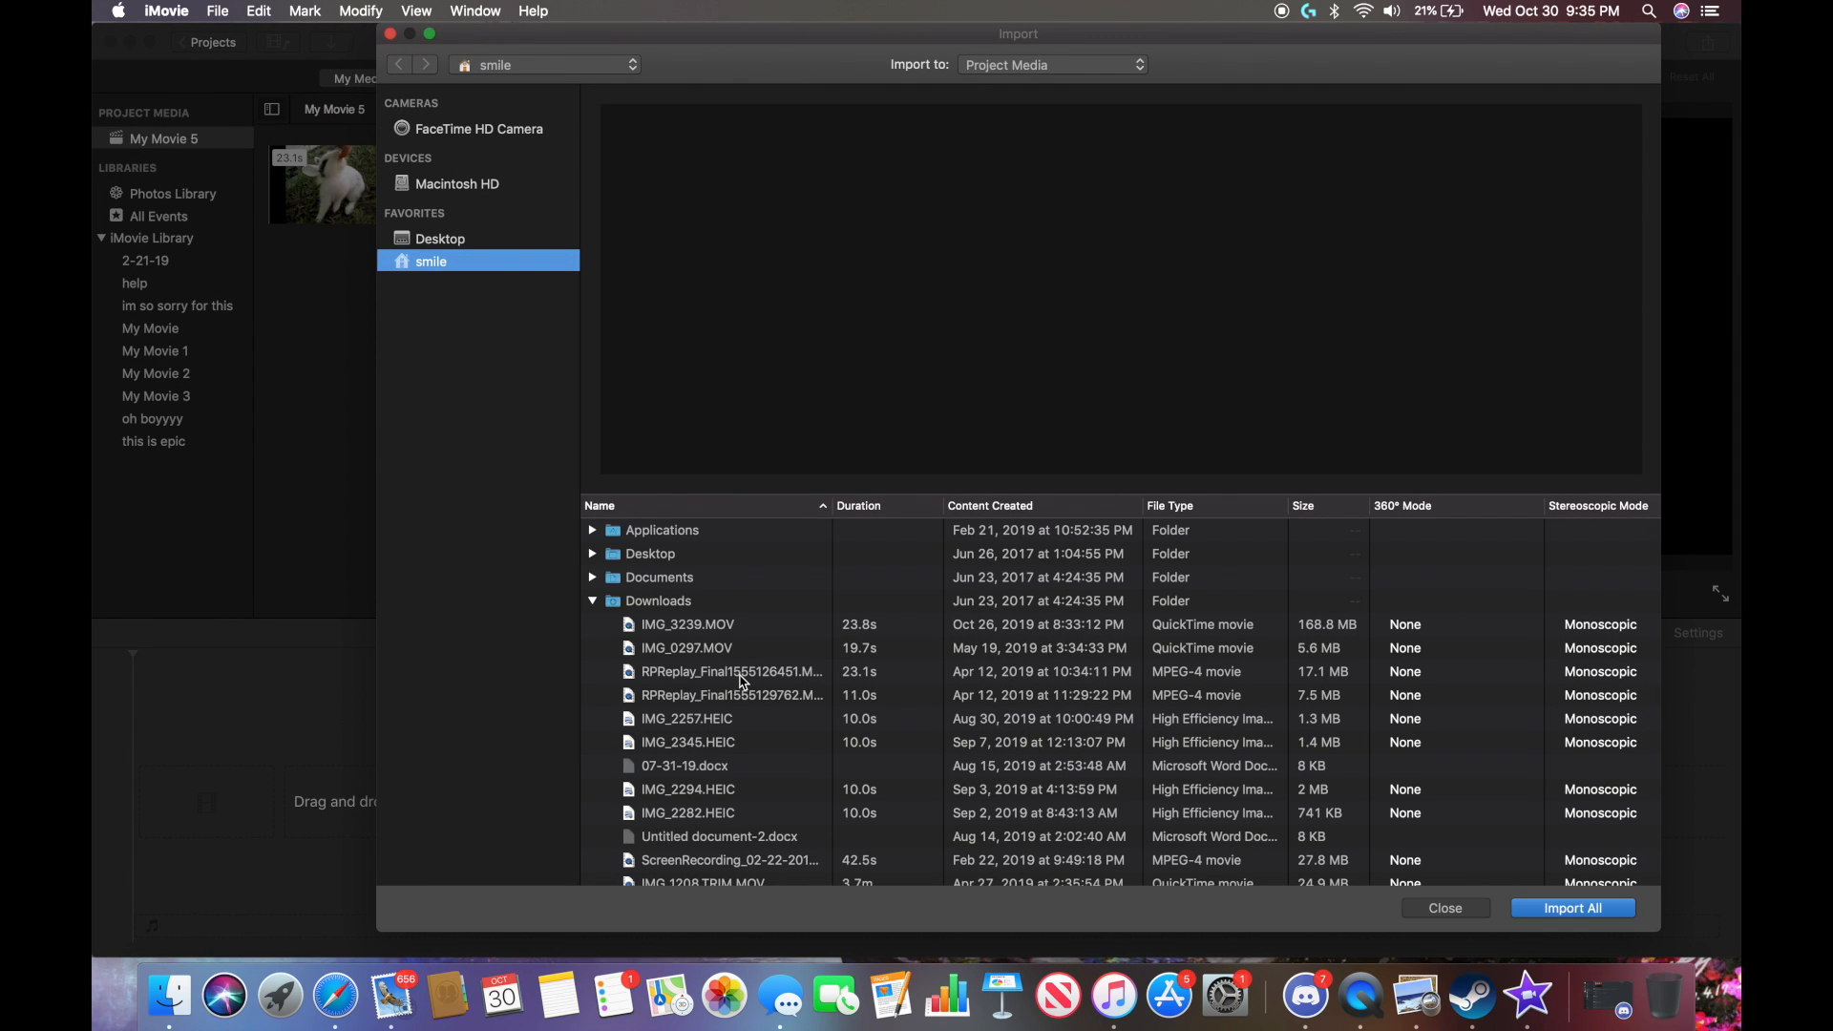
scroll(745, 682, "down", 3)
scroll(754, 668, "up", 1)
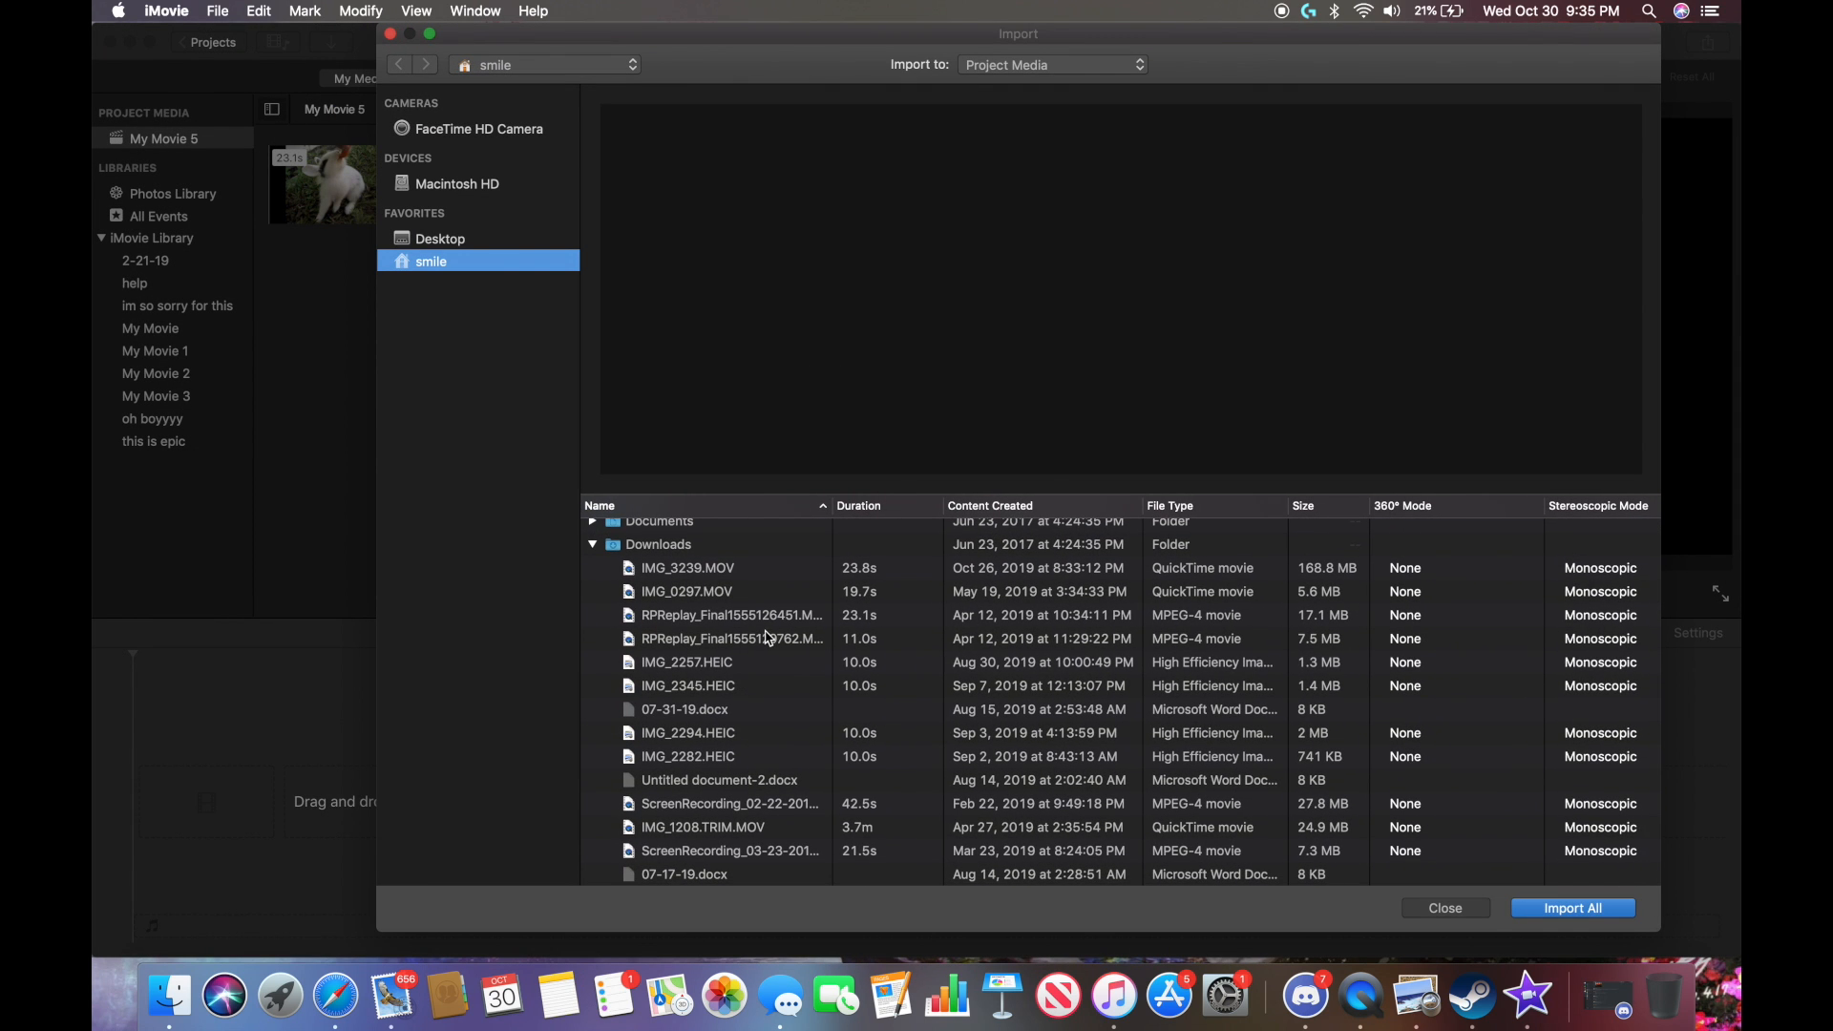
left_click(772, 621)
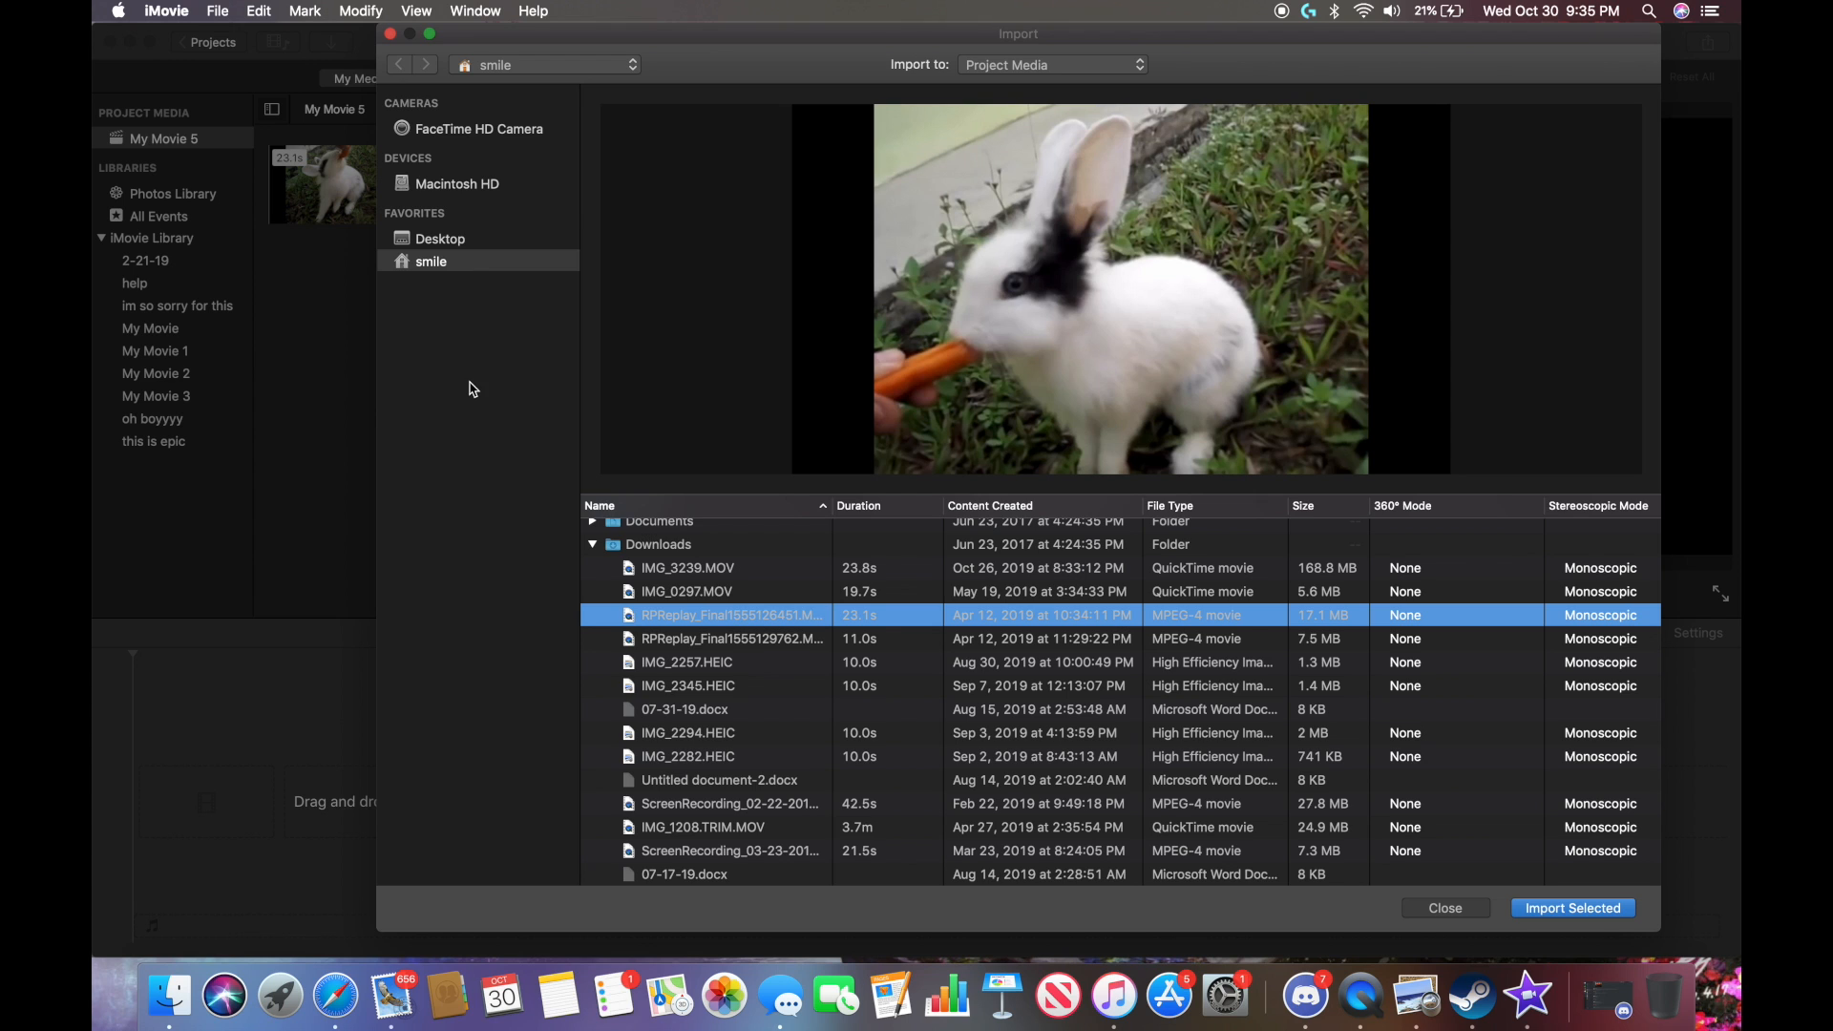
scroll(725, 664, "up", 3)
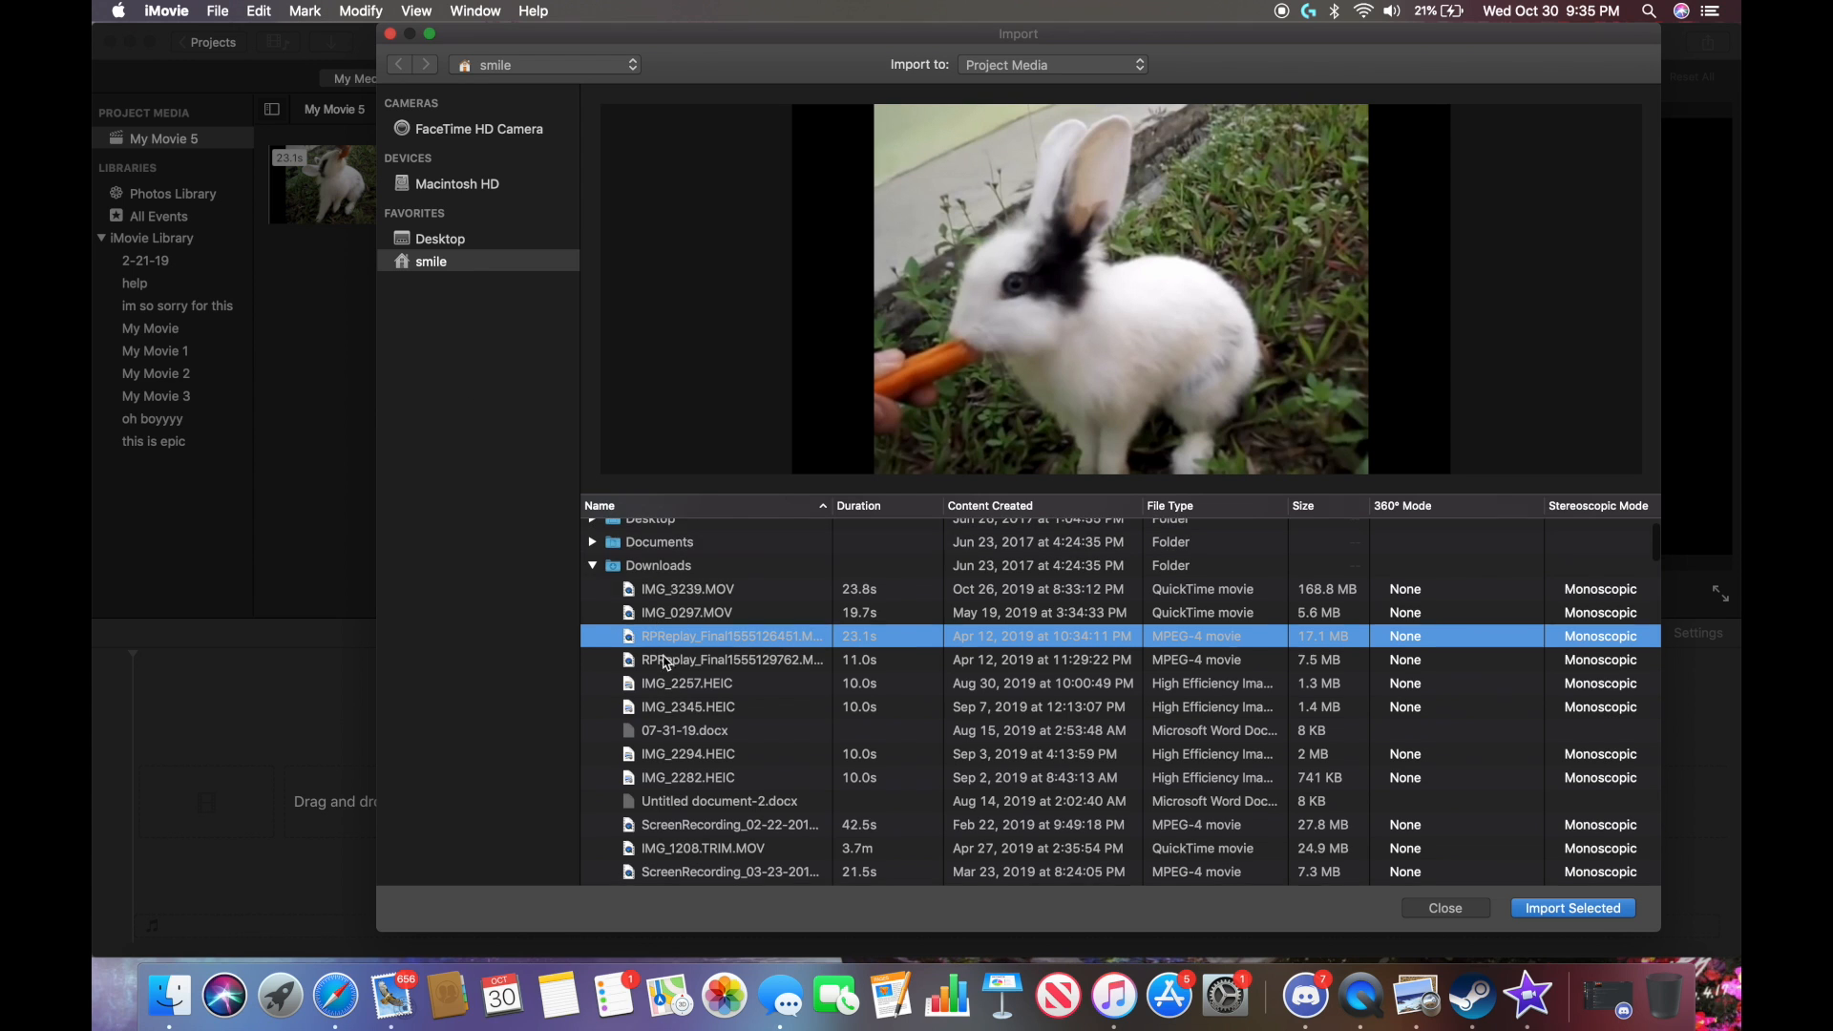
left_click(1554, 909)
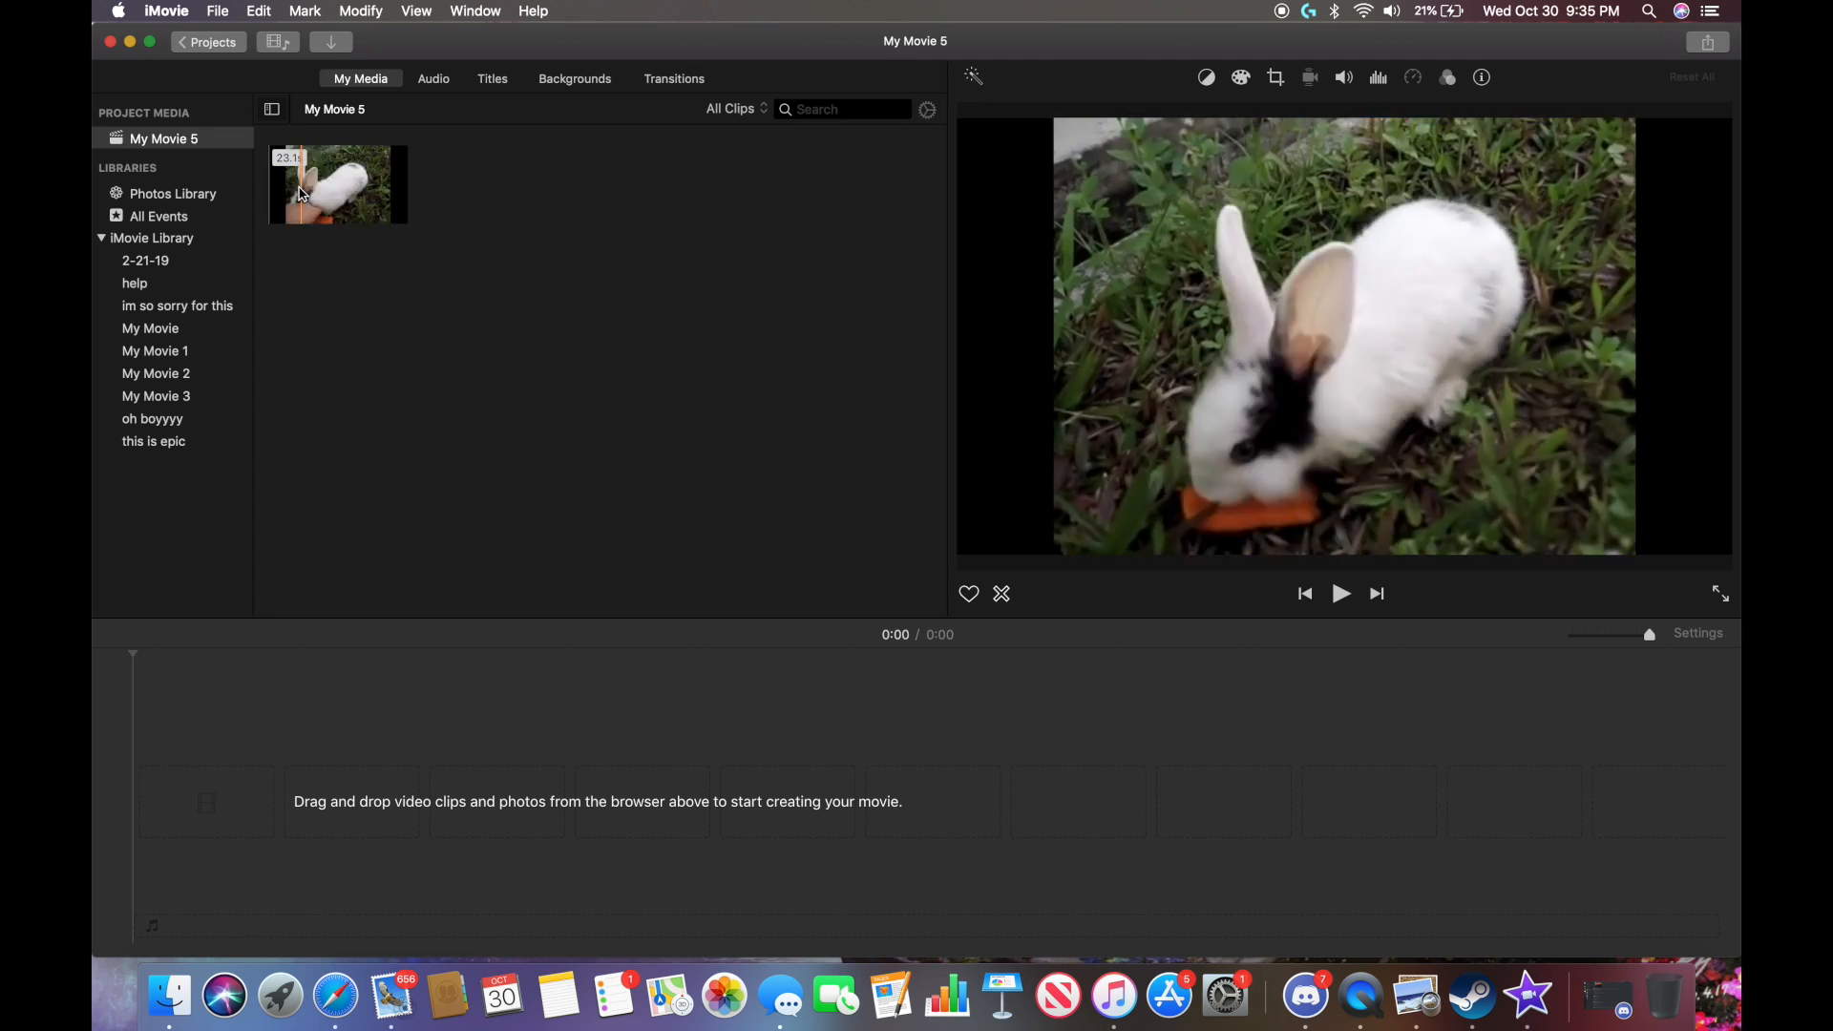
left_click(218, 10)
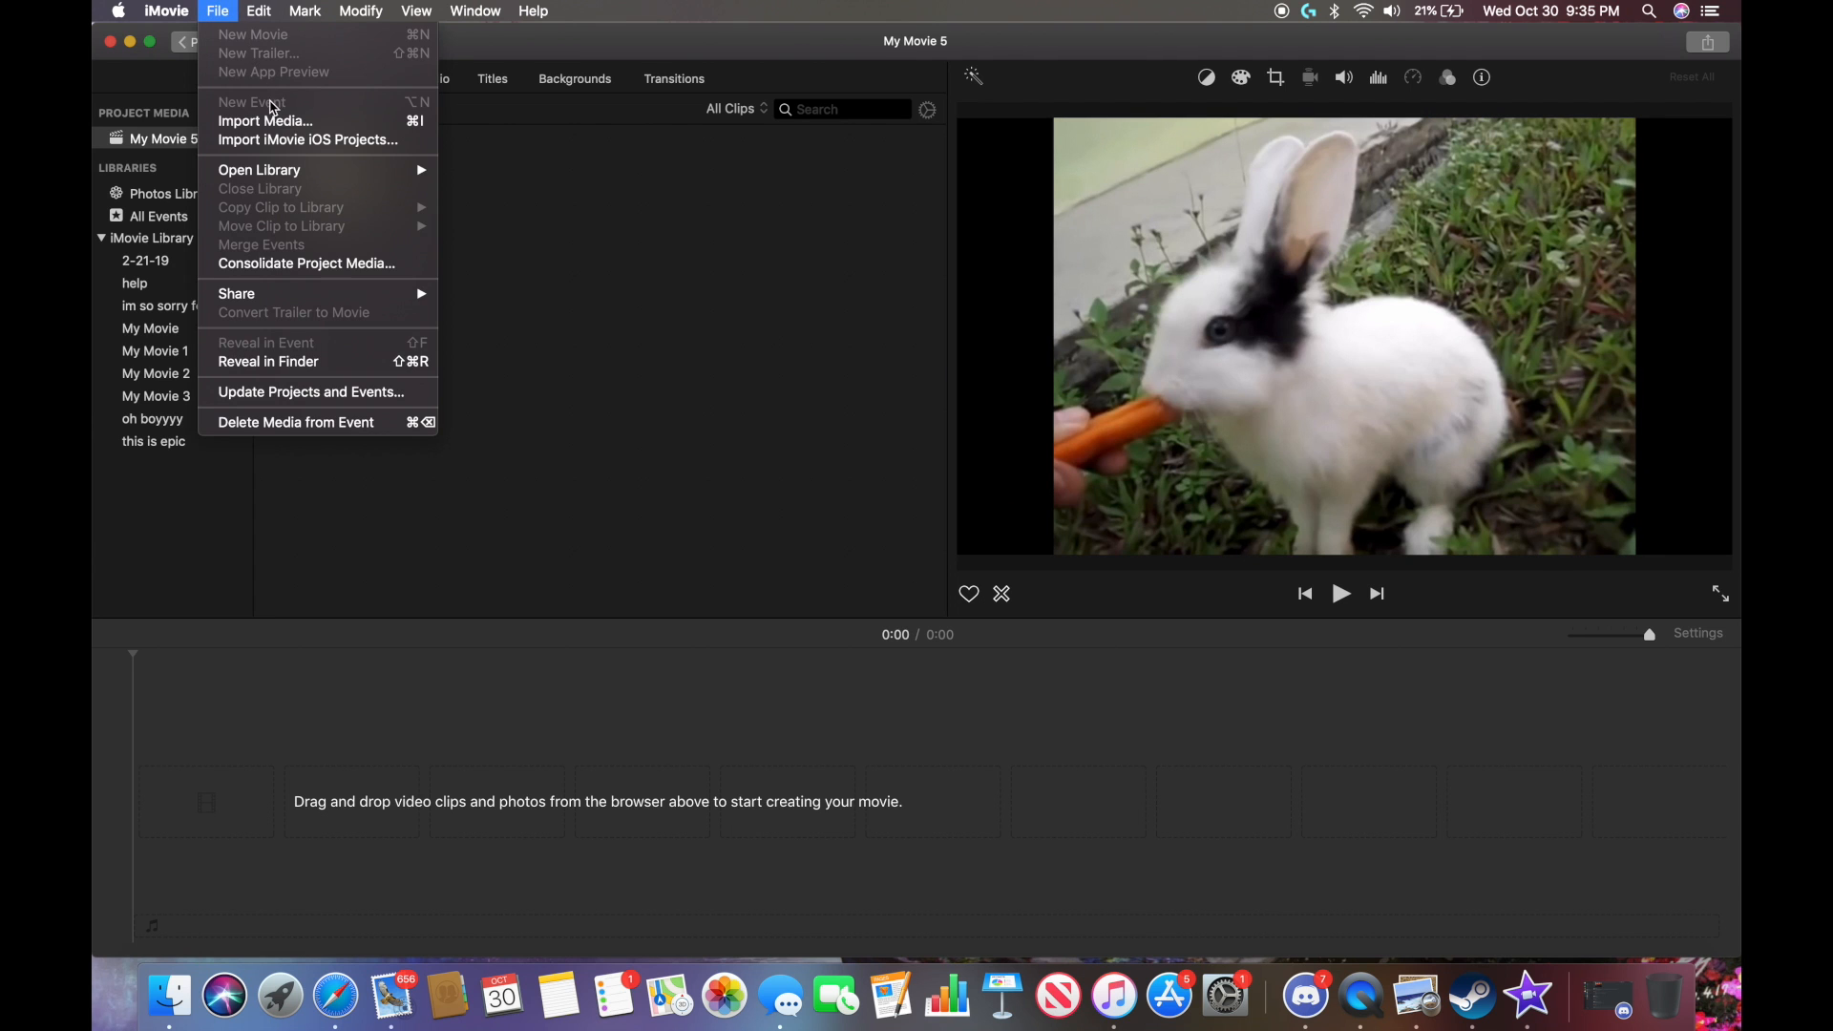
left_click(272, 122)
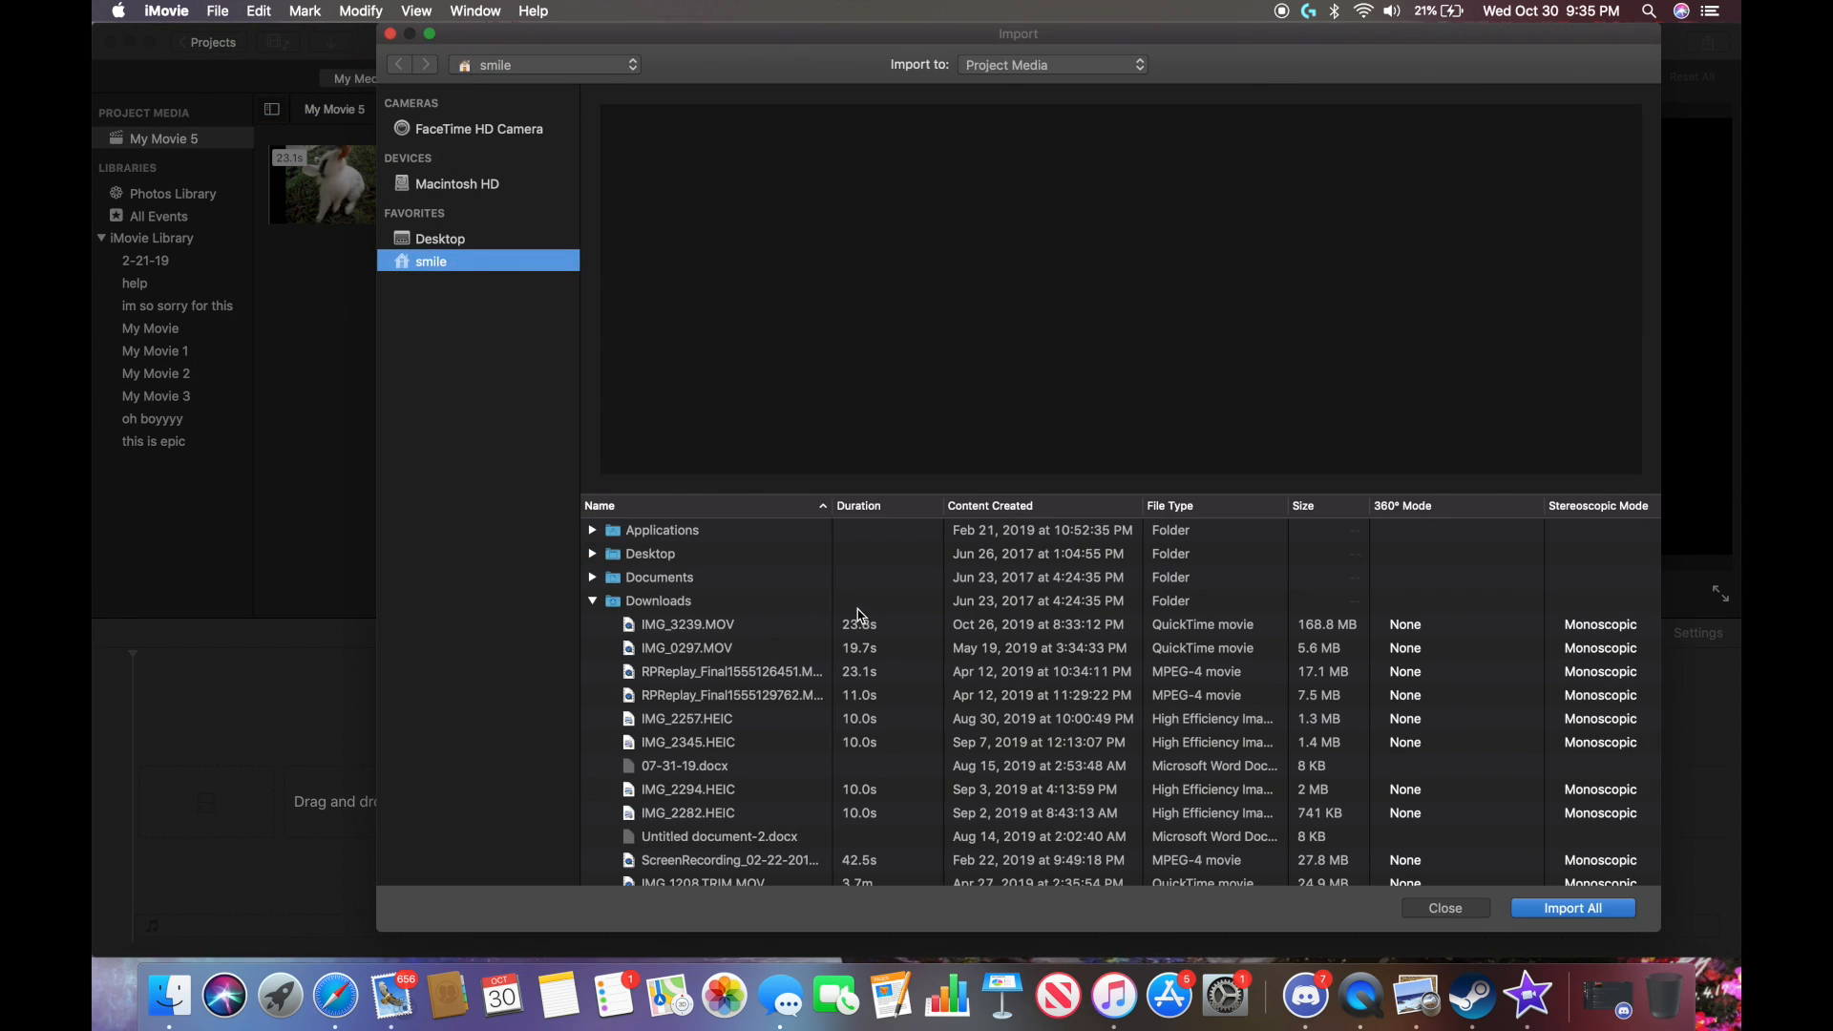
scroll(926, 712, "down", 10)
left_click(818, 678)
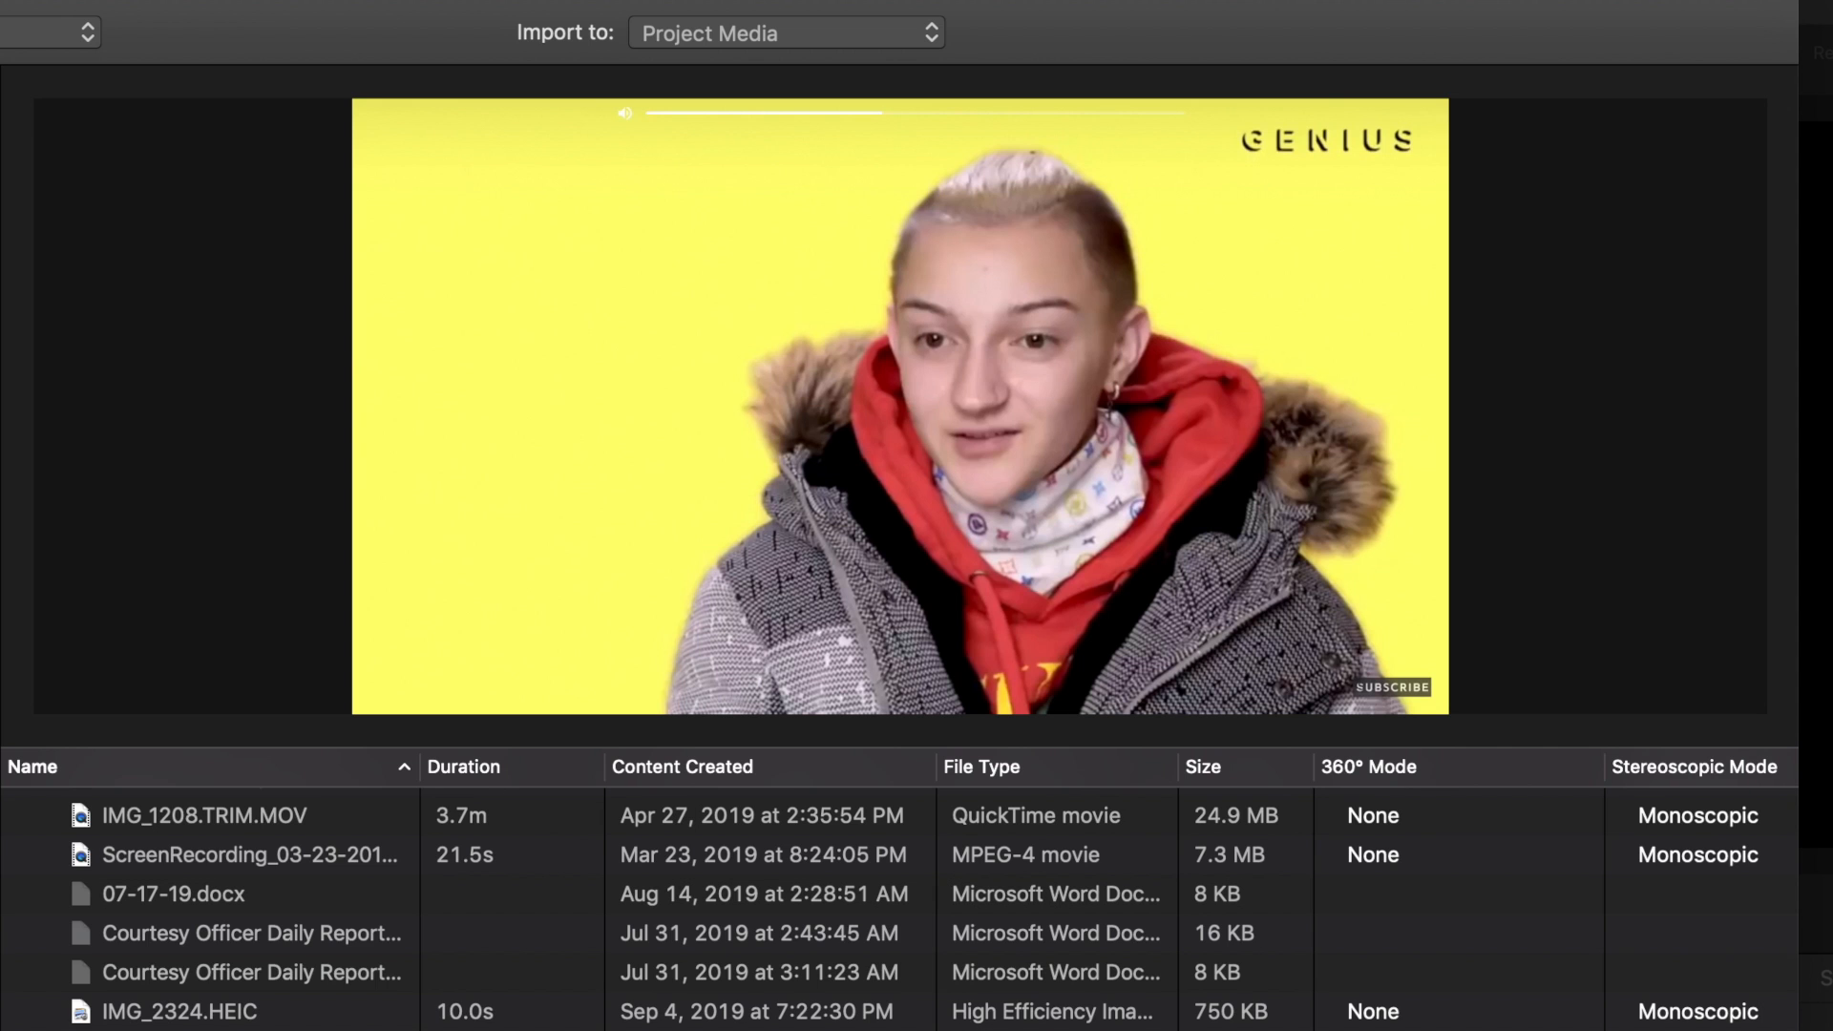
scroll(819, 684, "up", 2)
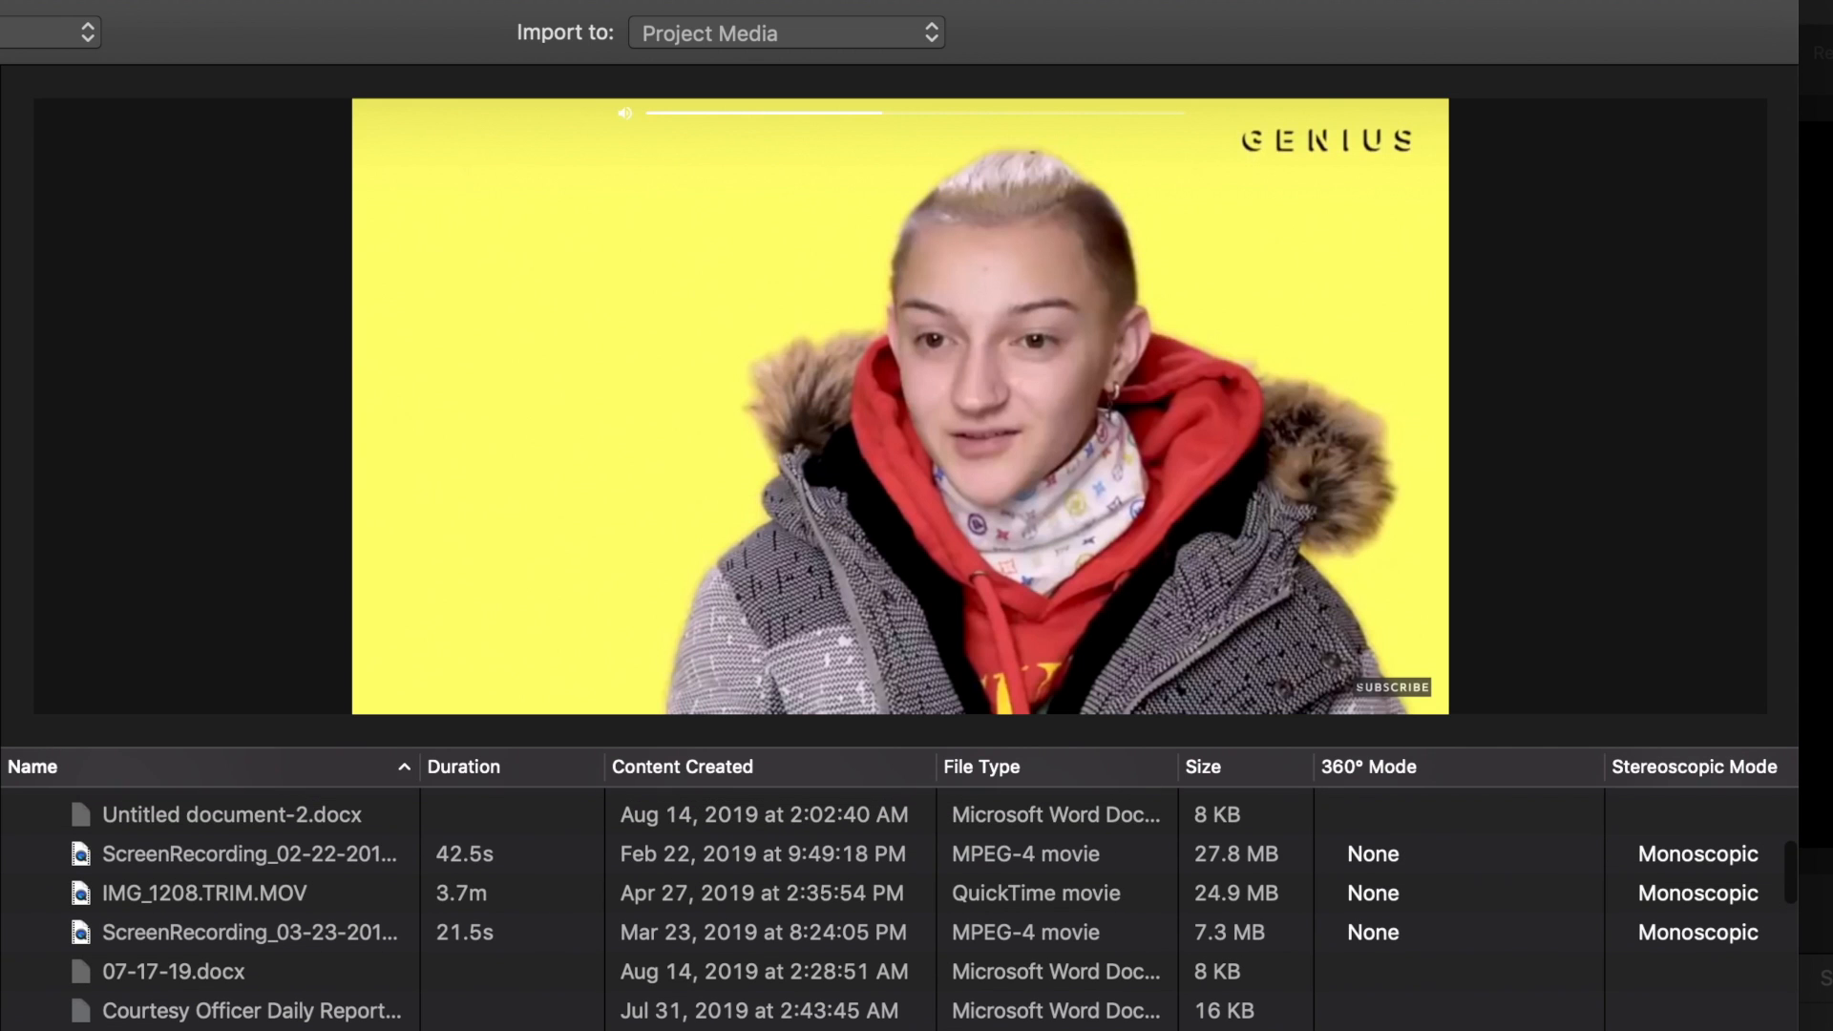
scroll(935, 909, "up", 2)
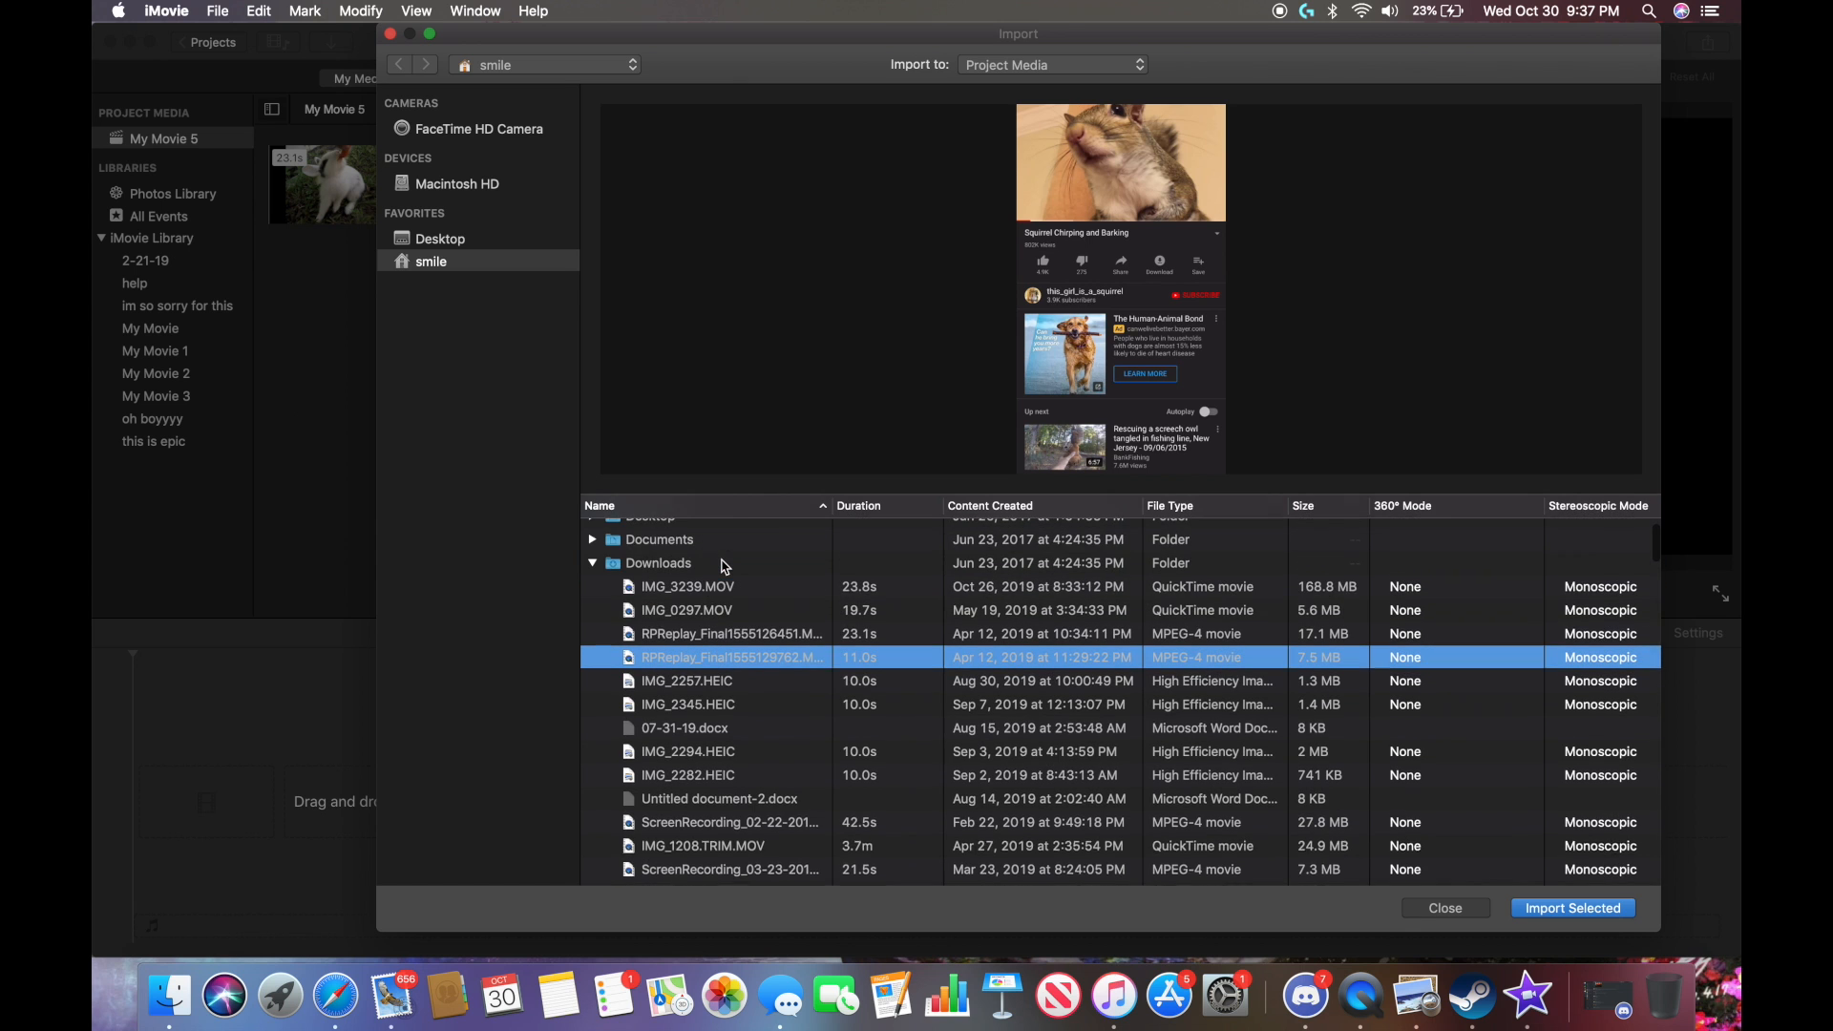
scroll(871, 775, "up", 1)
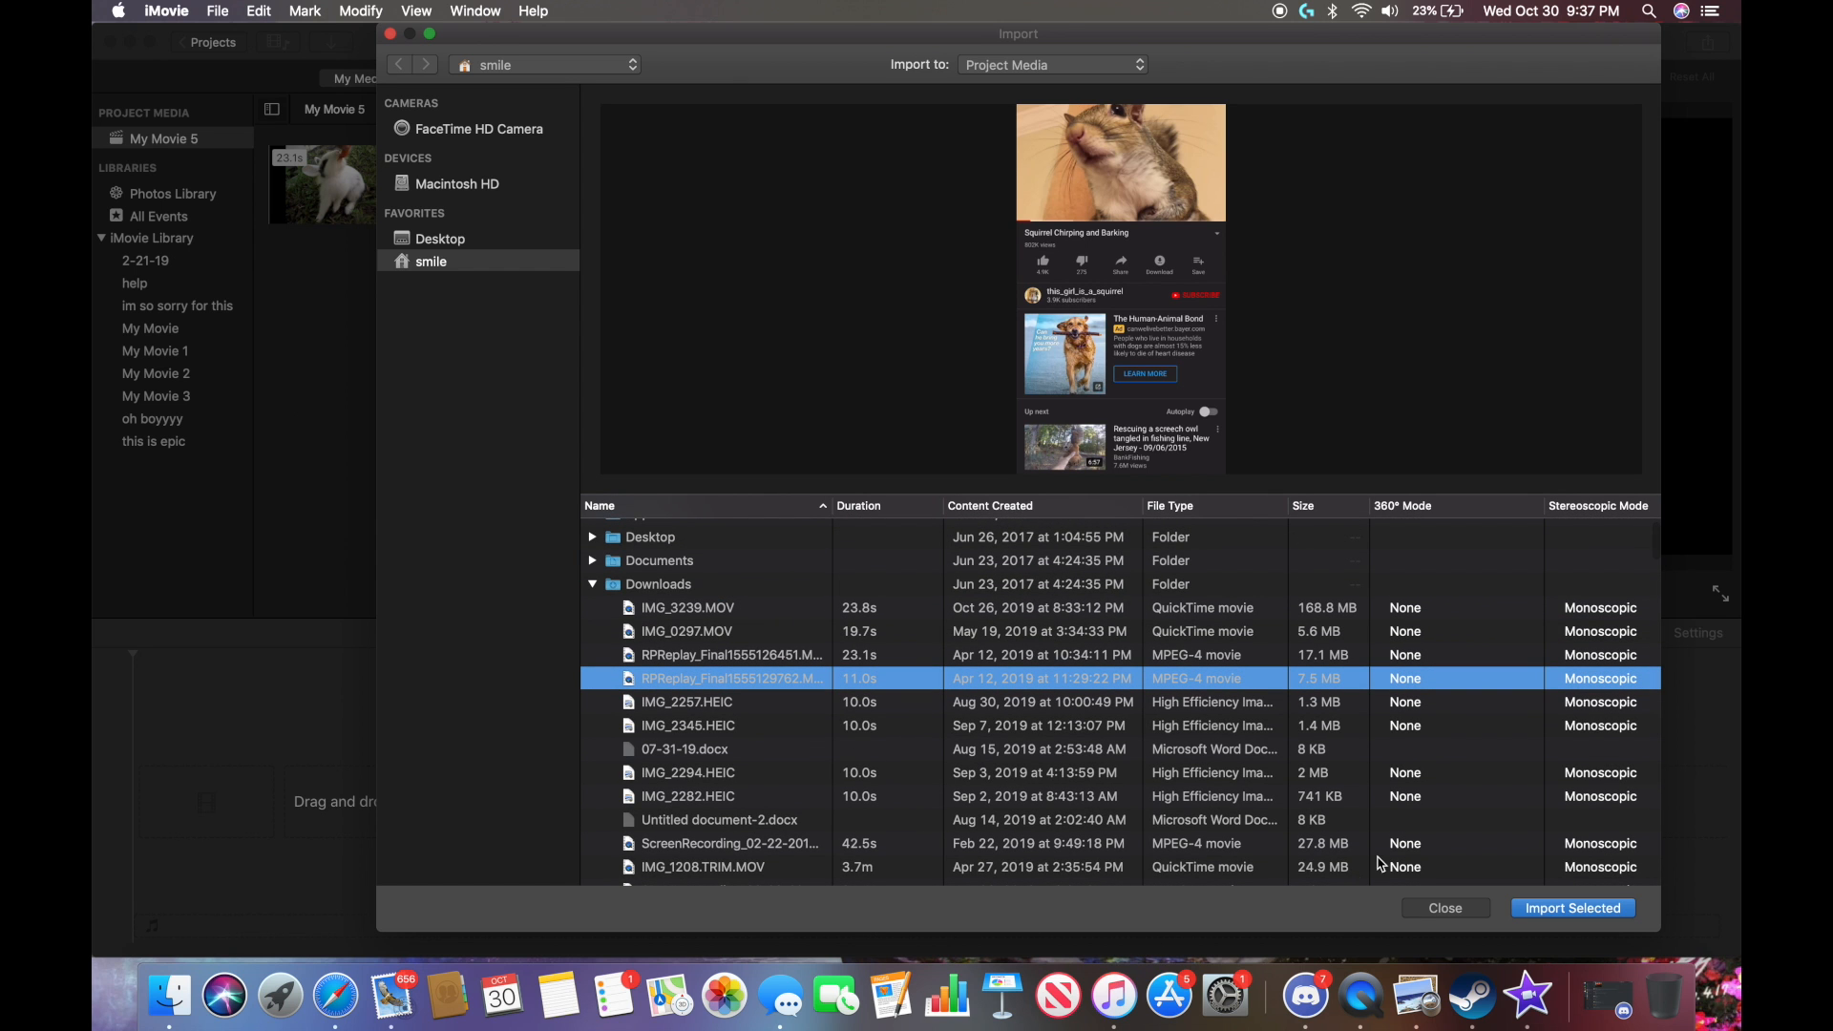
left_click(1528, 908)
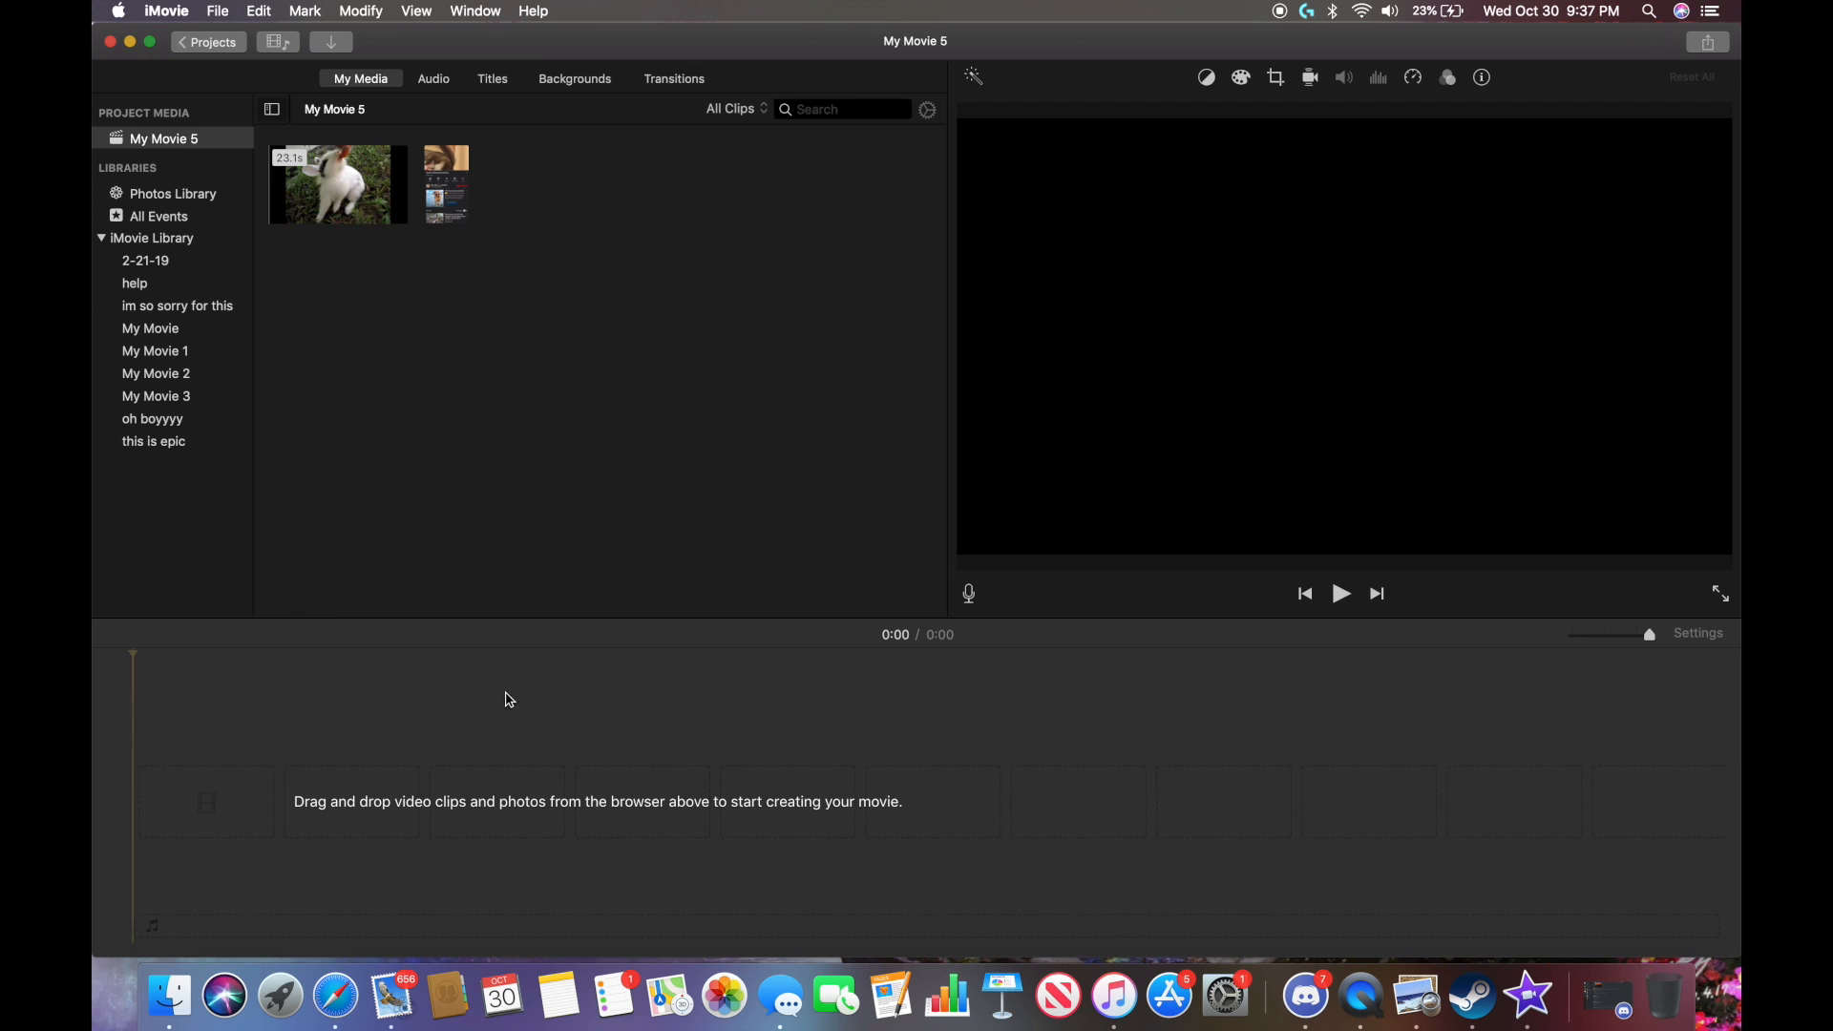
Place the rabbit clip at the start of the timeline and add the squirrel clip directly after it.
left_click_drag(248, 695, 567, 762)
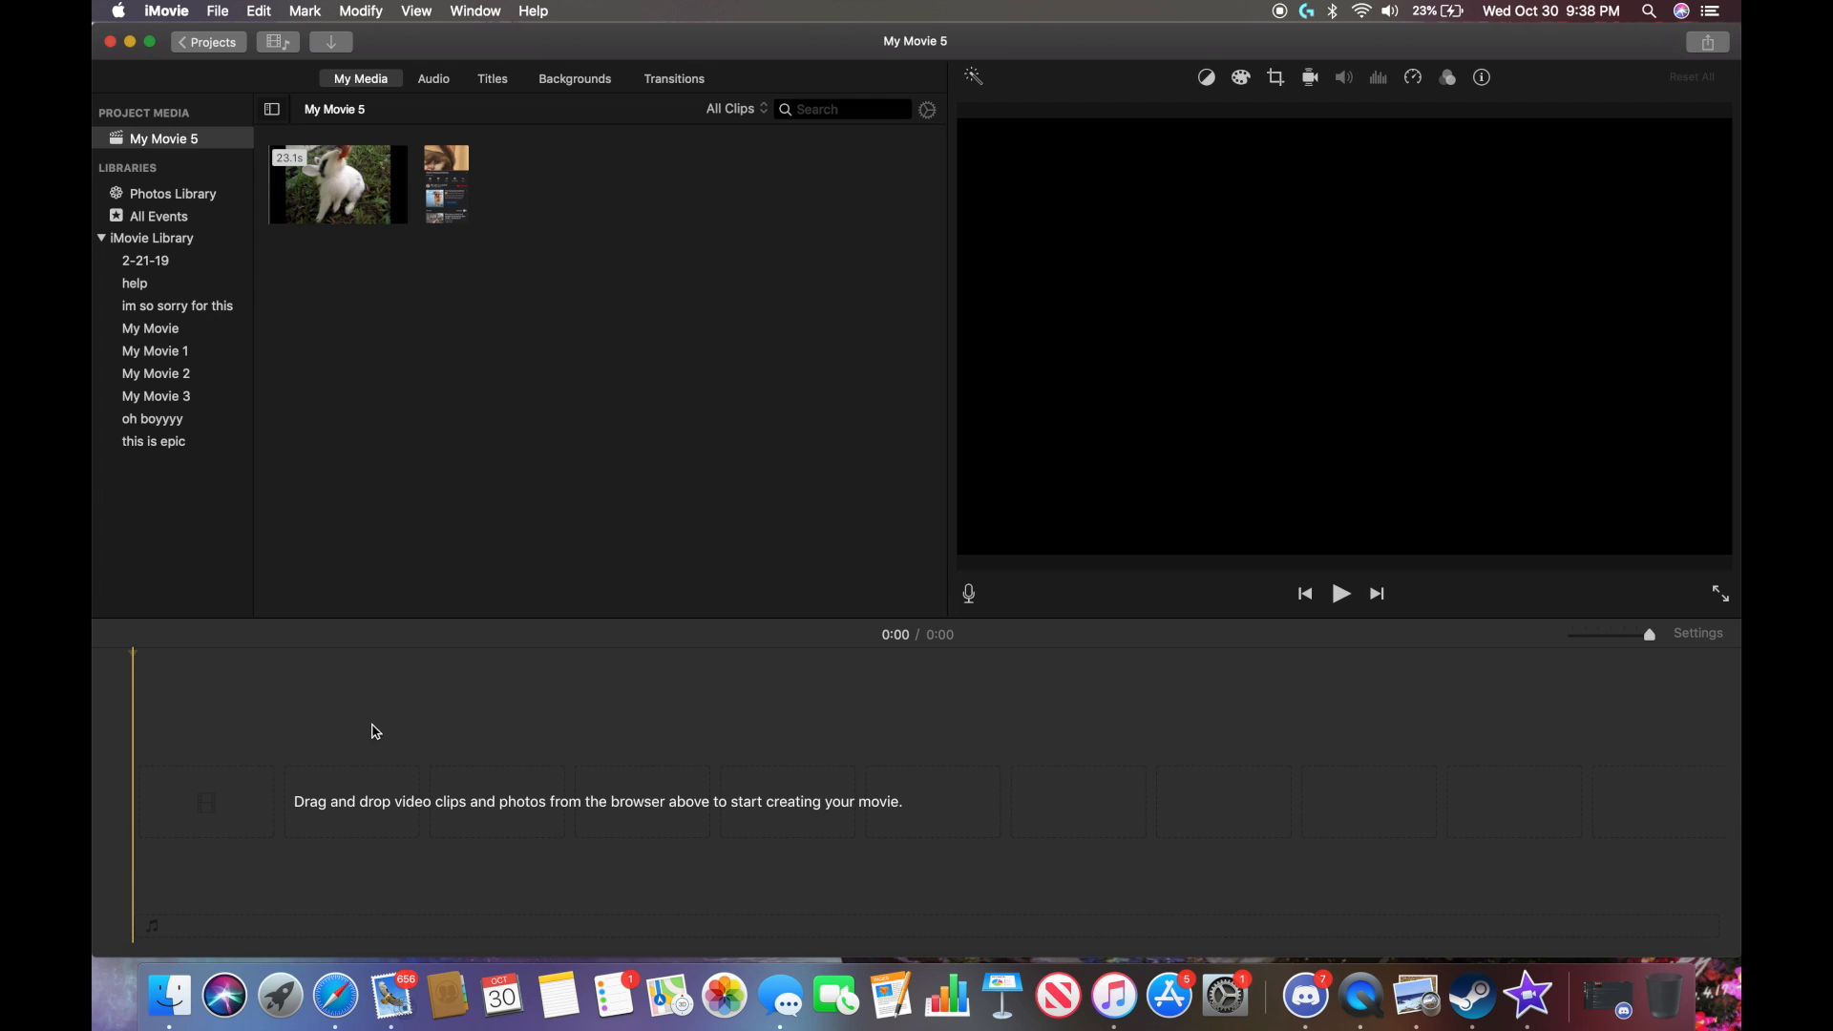
left_click_drag(348, 191, 248, 845)
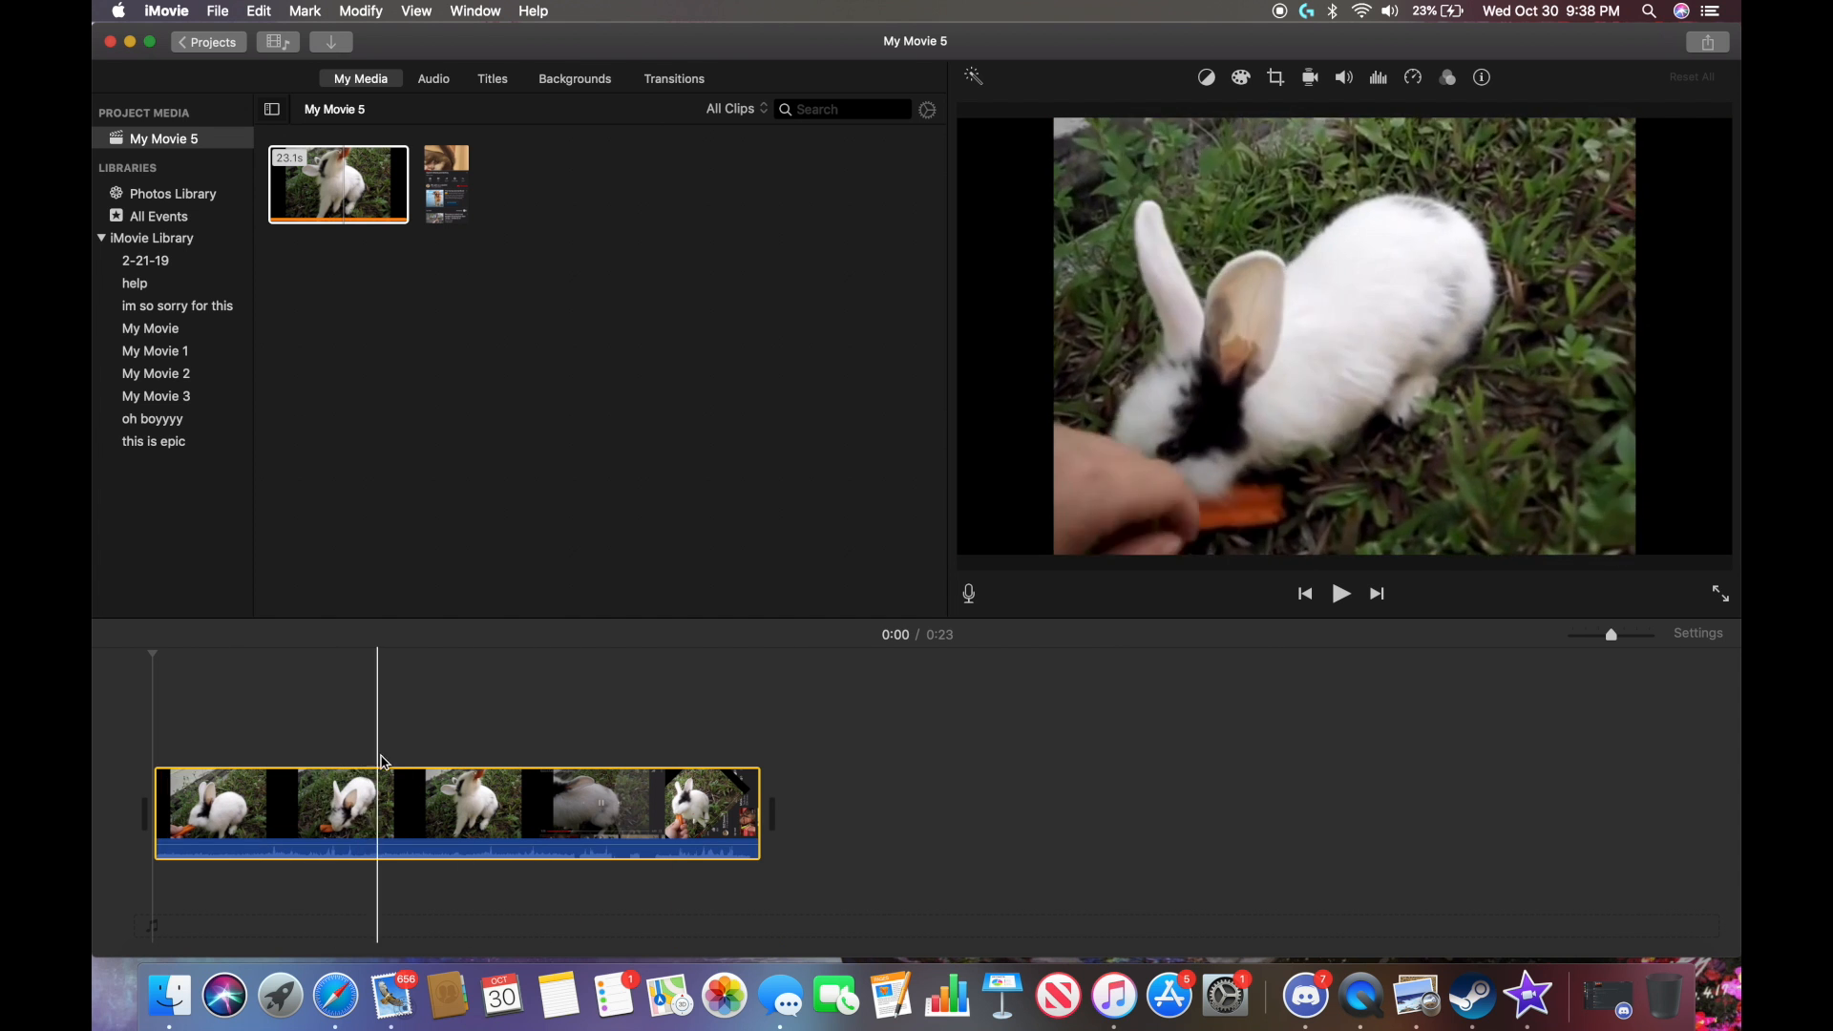
left_click(296, 749)
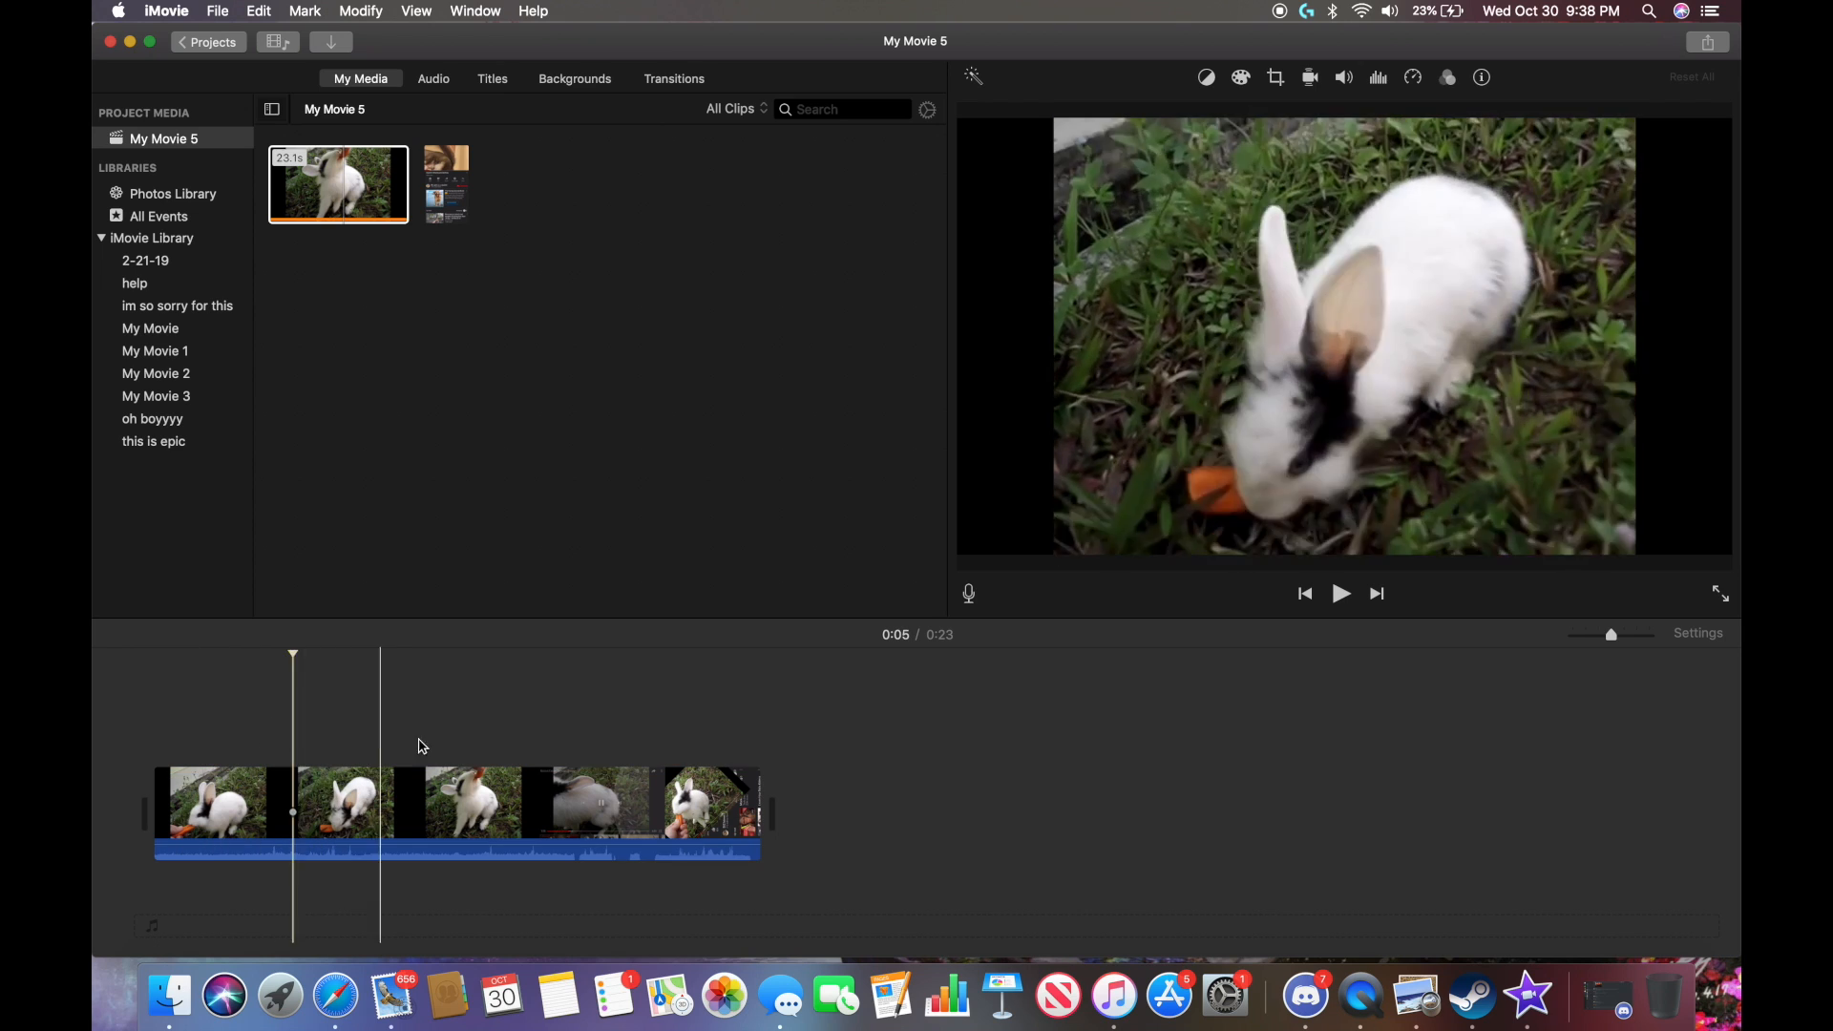
left_click(506, 746)
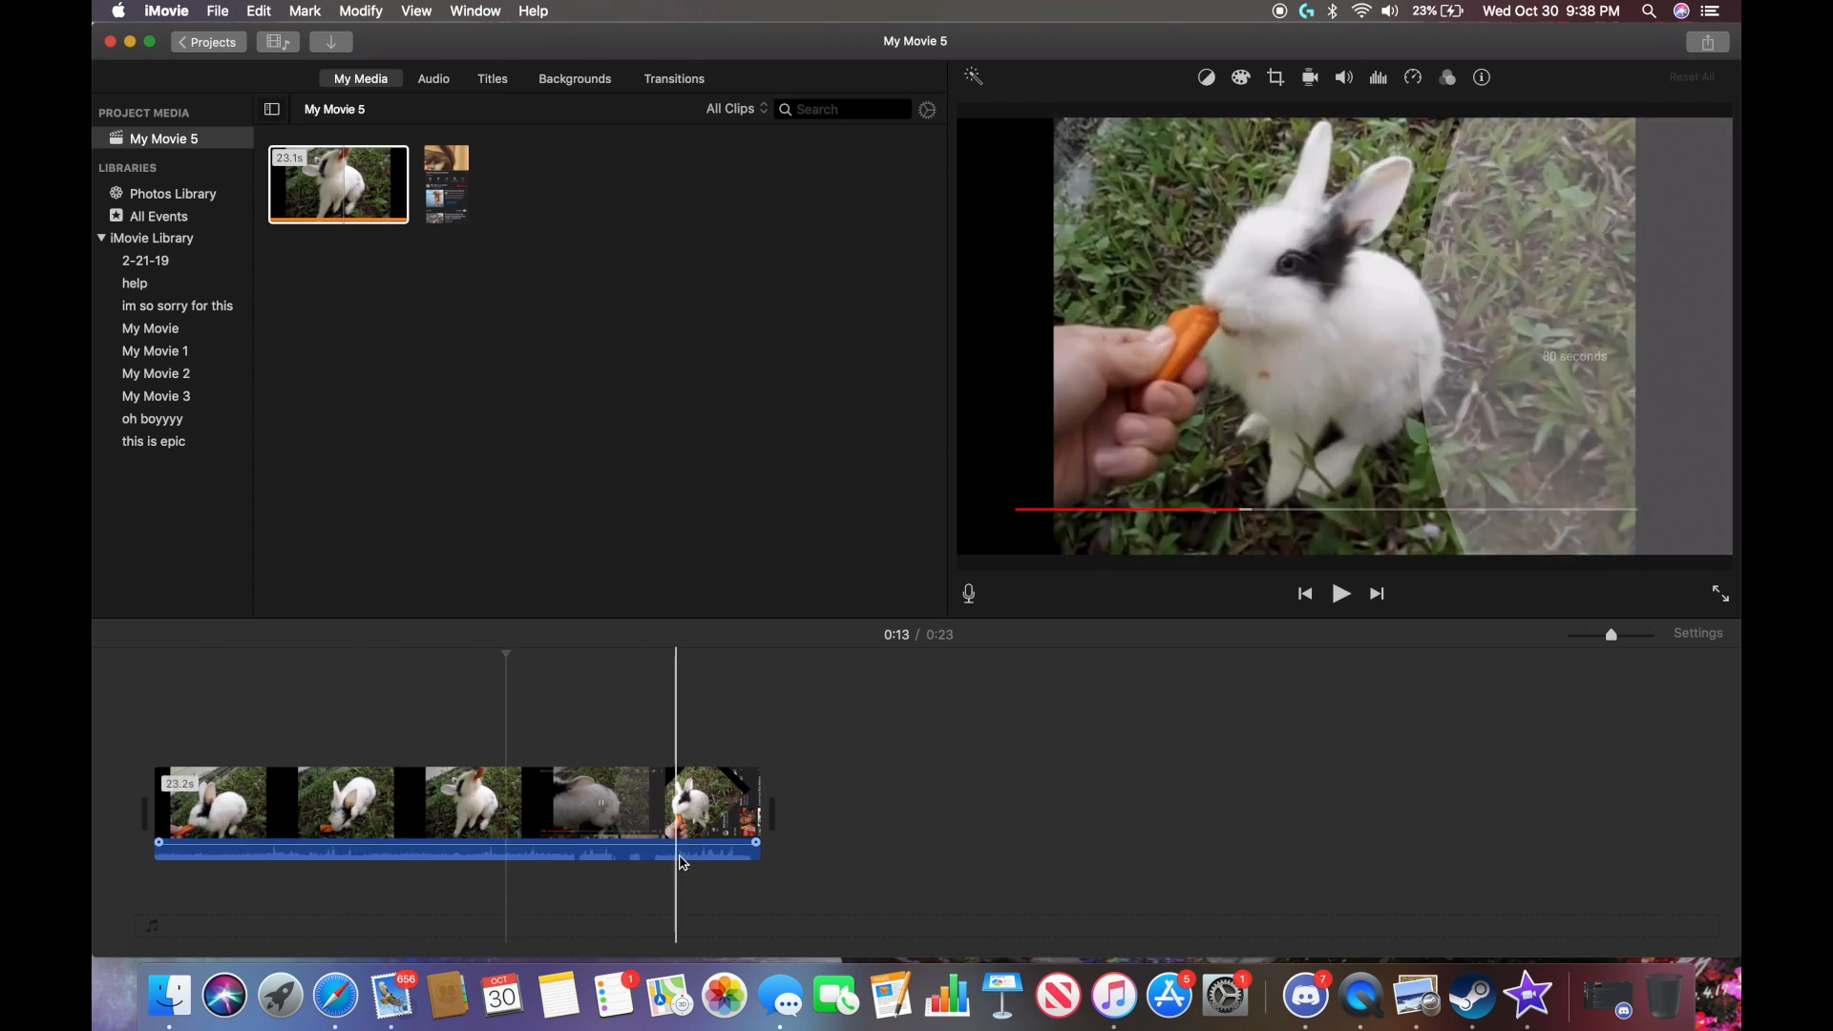
left_click(159, 729)
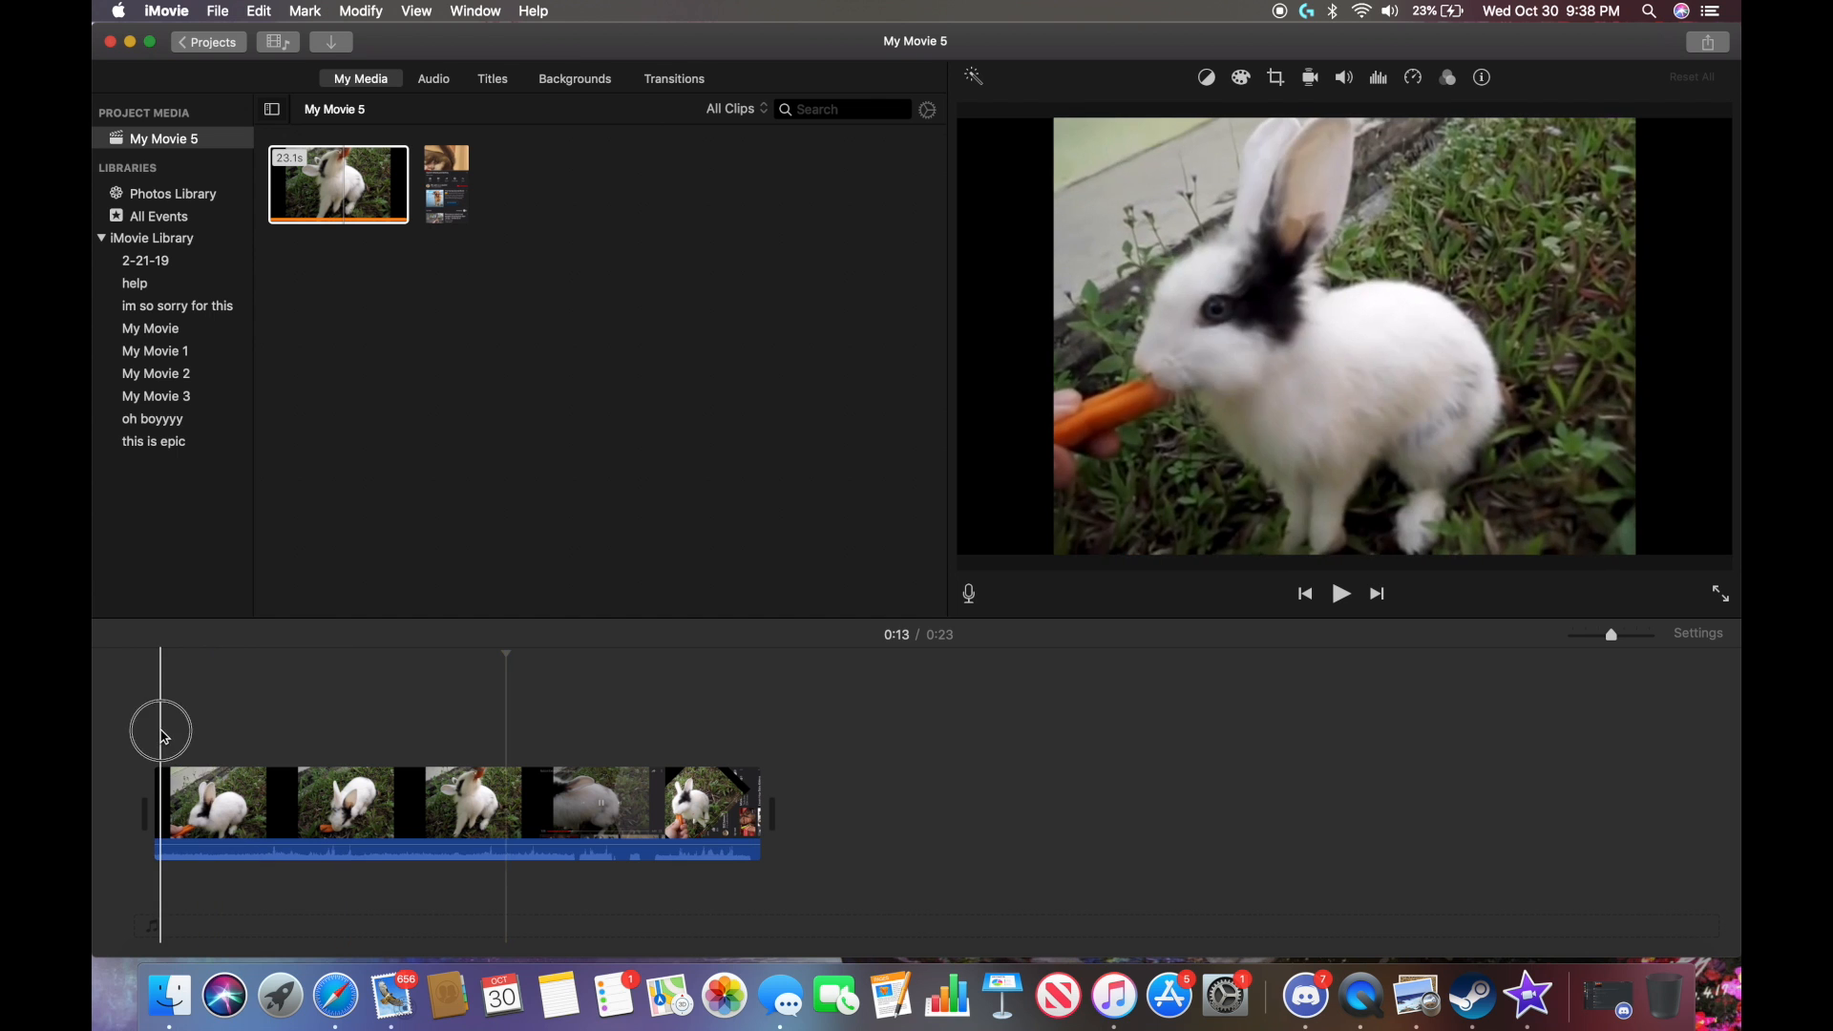
left_click_drag(444, 200, 836, 757)
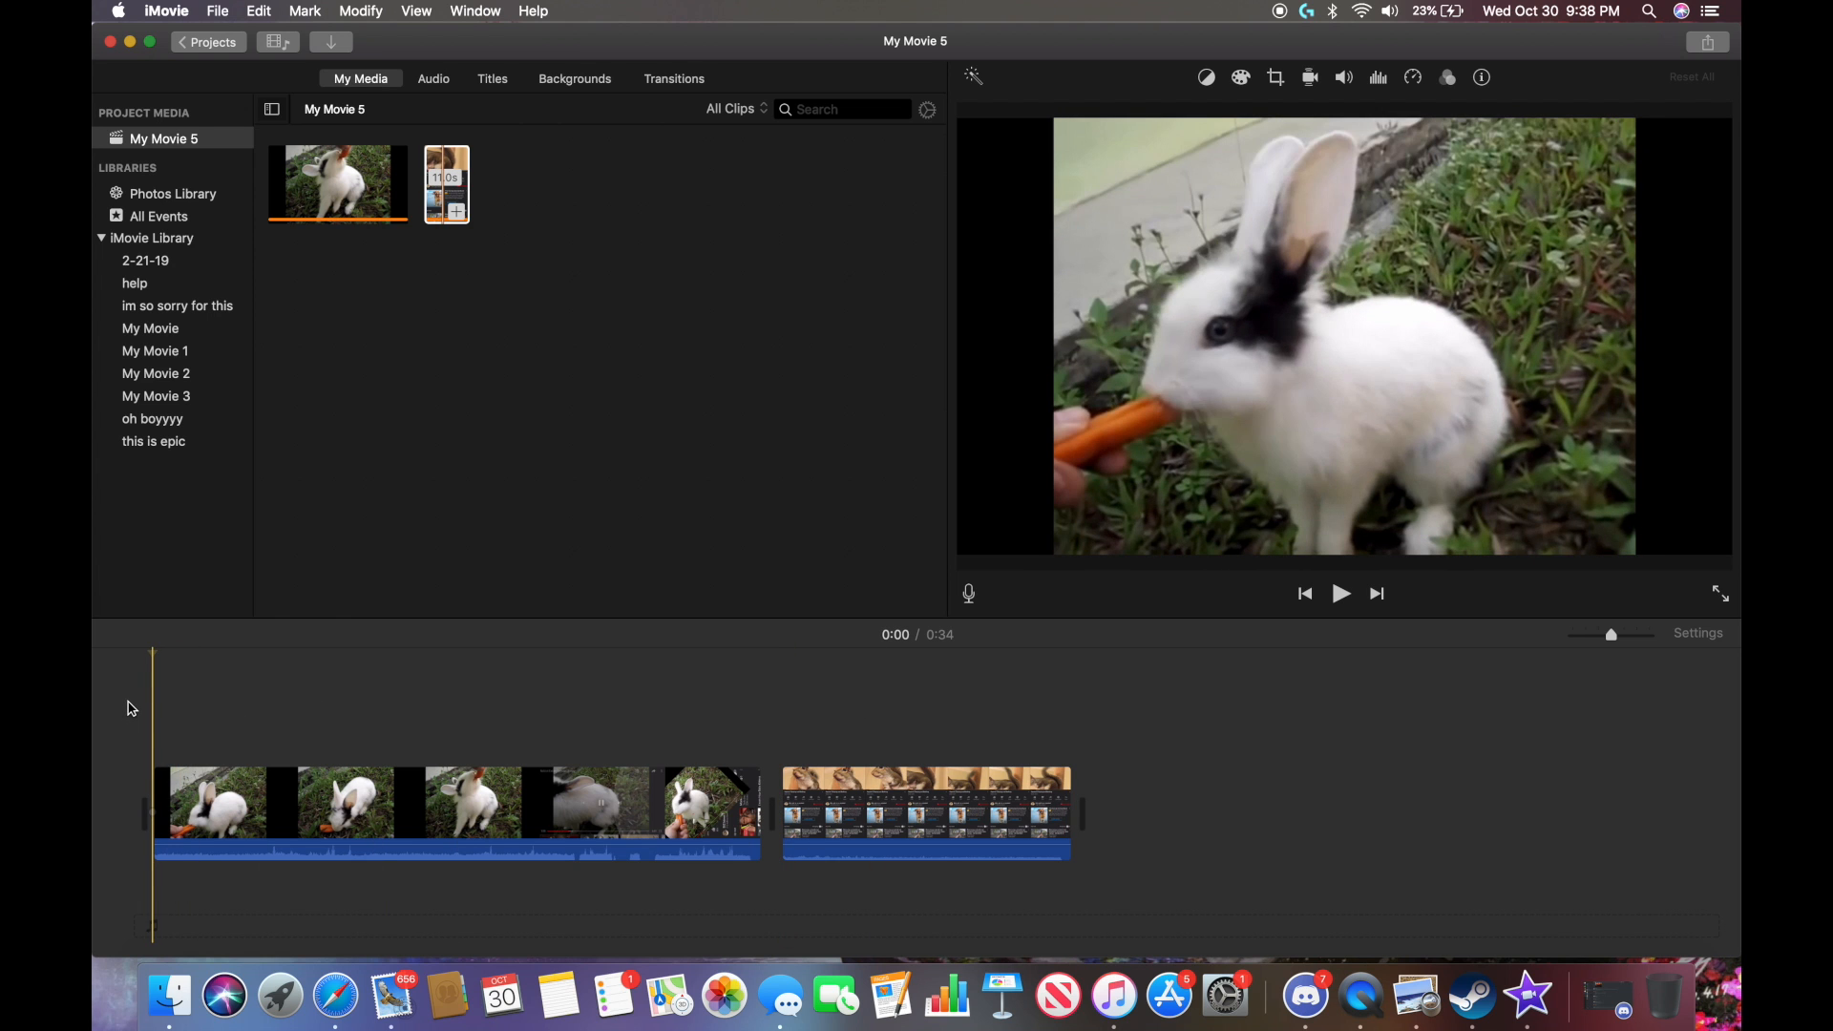
Play the timeline from the start of the rabbit clip and again from the start of the squirrel clip.
key("space")
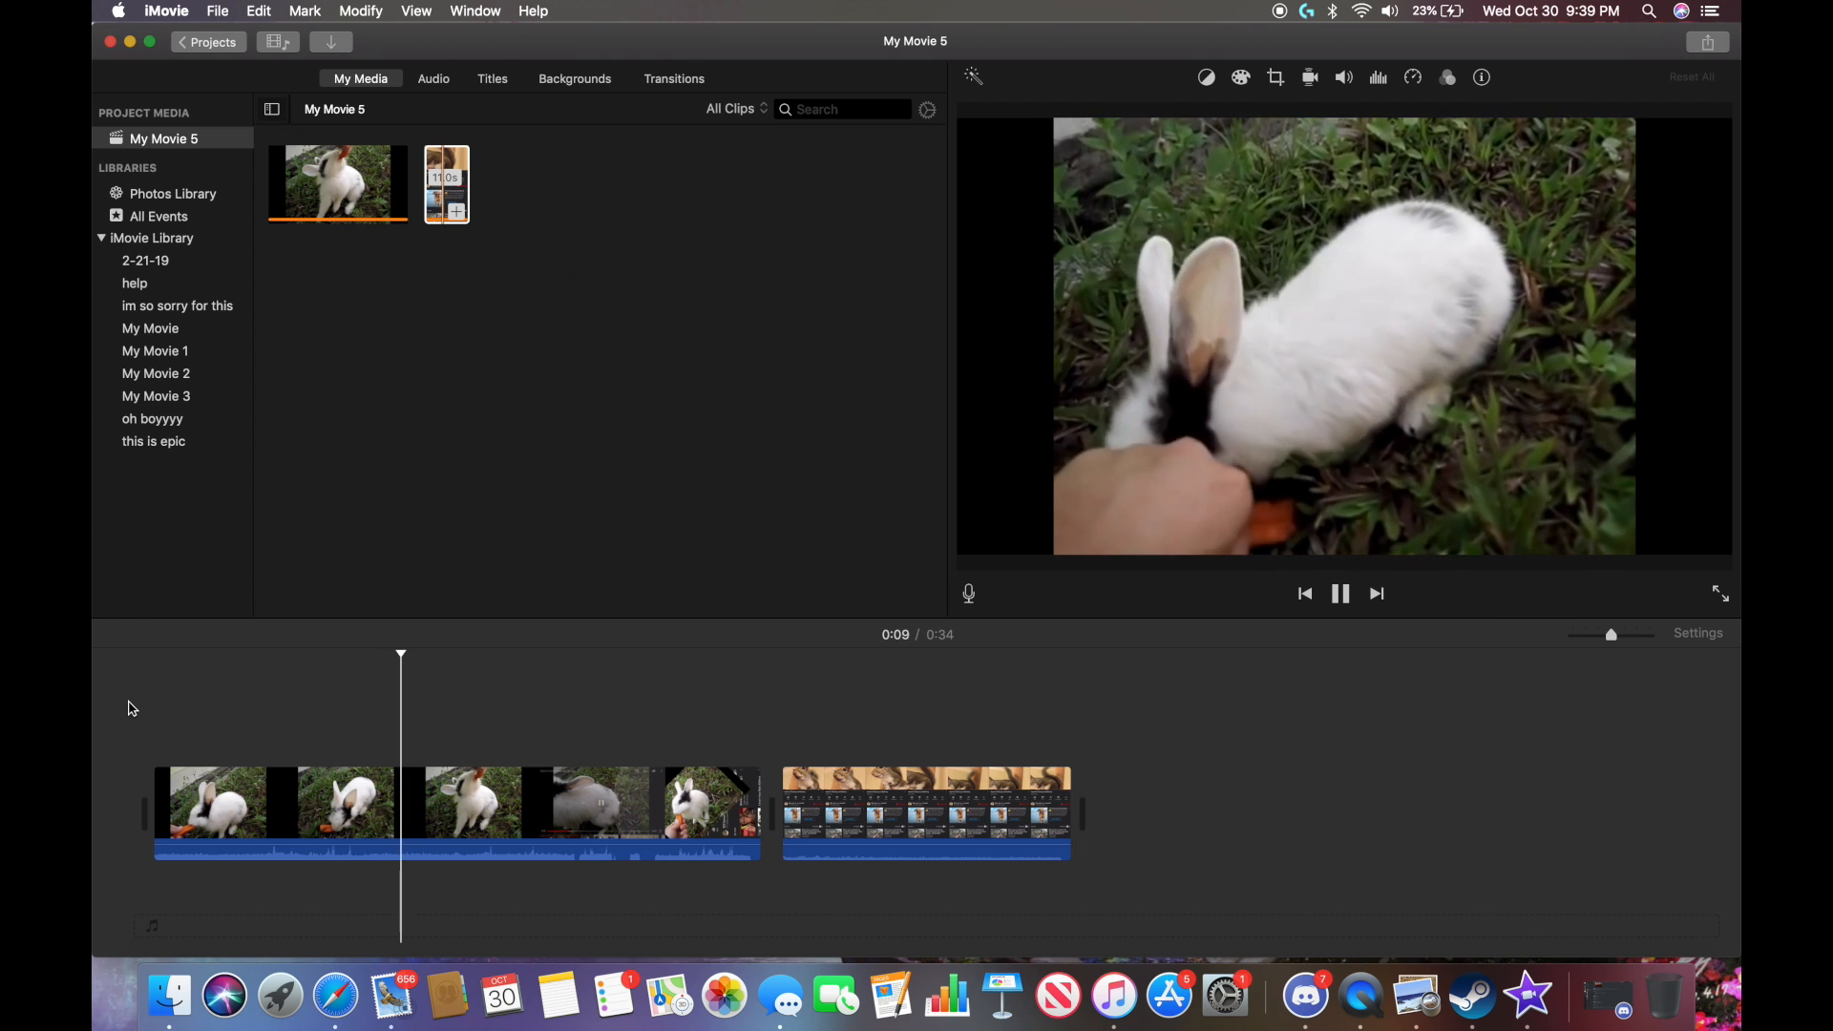
key("space")
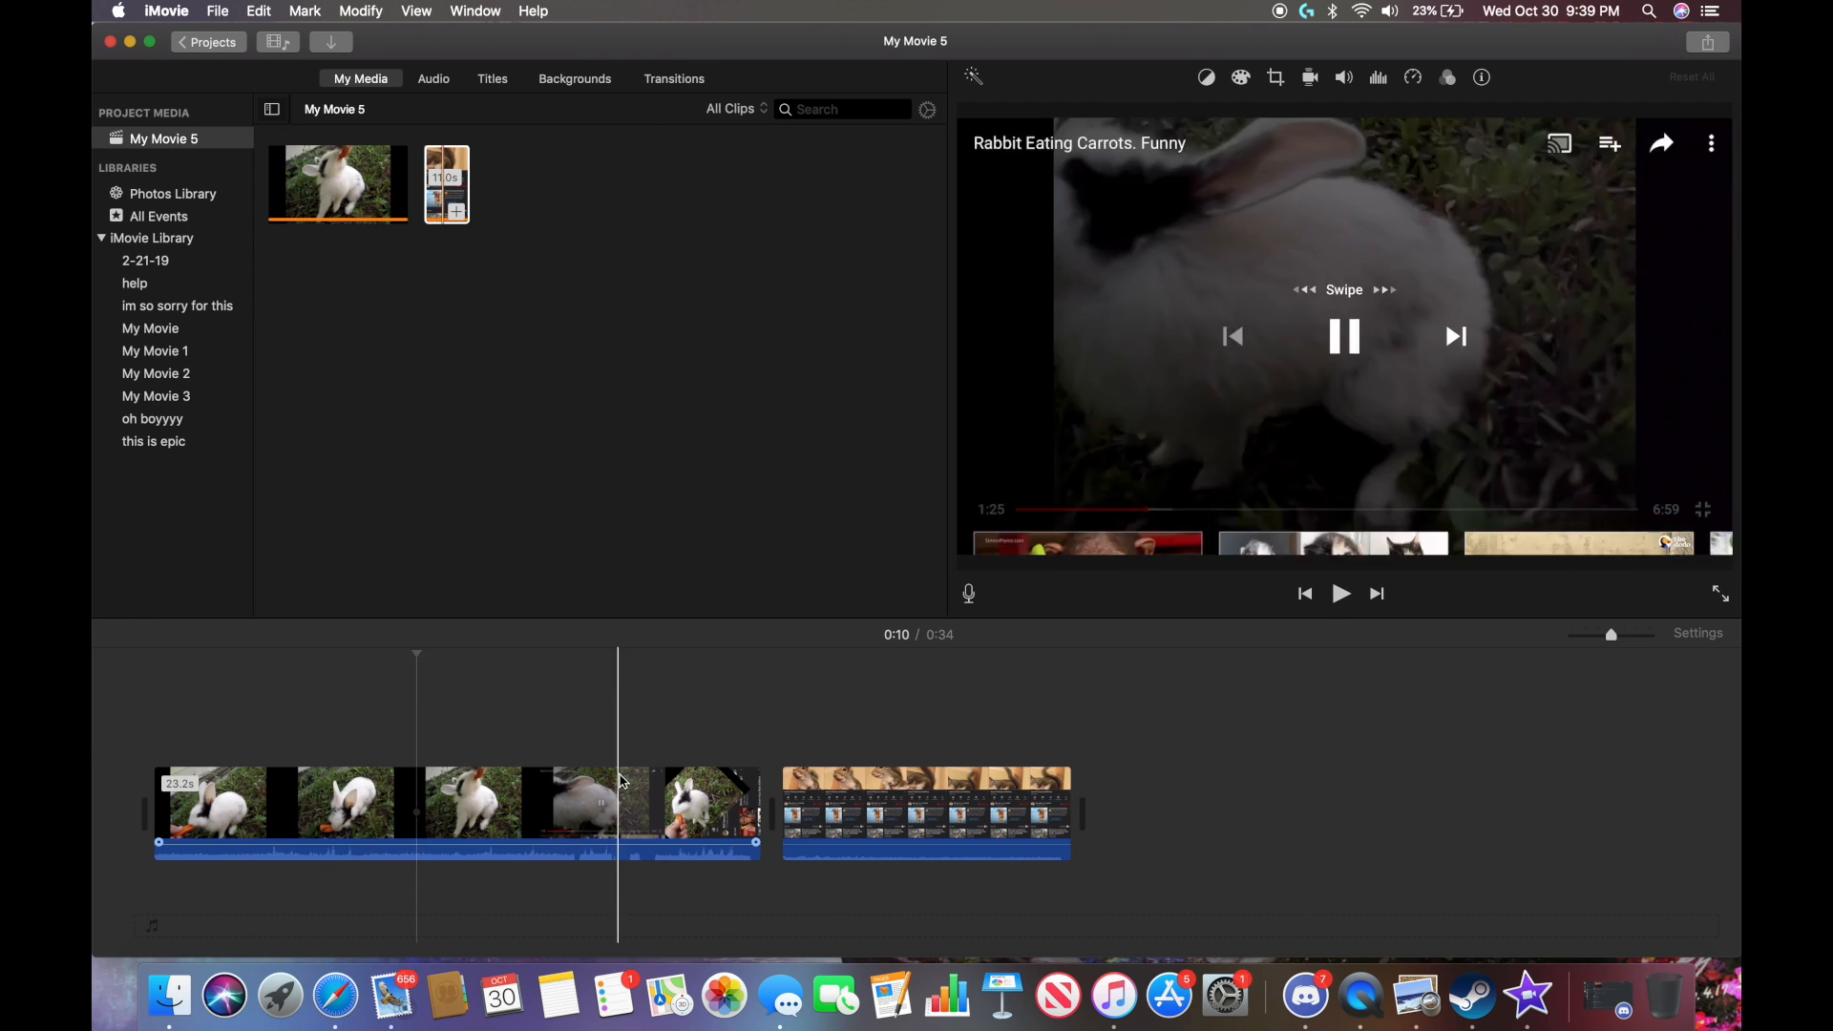
left_click(813, 705)
key("space")
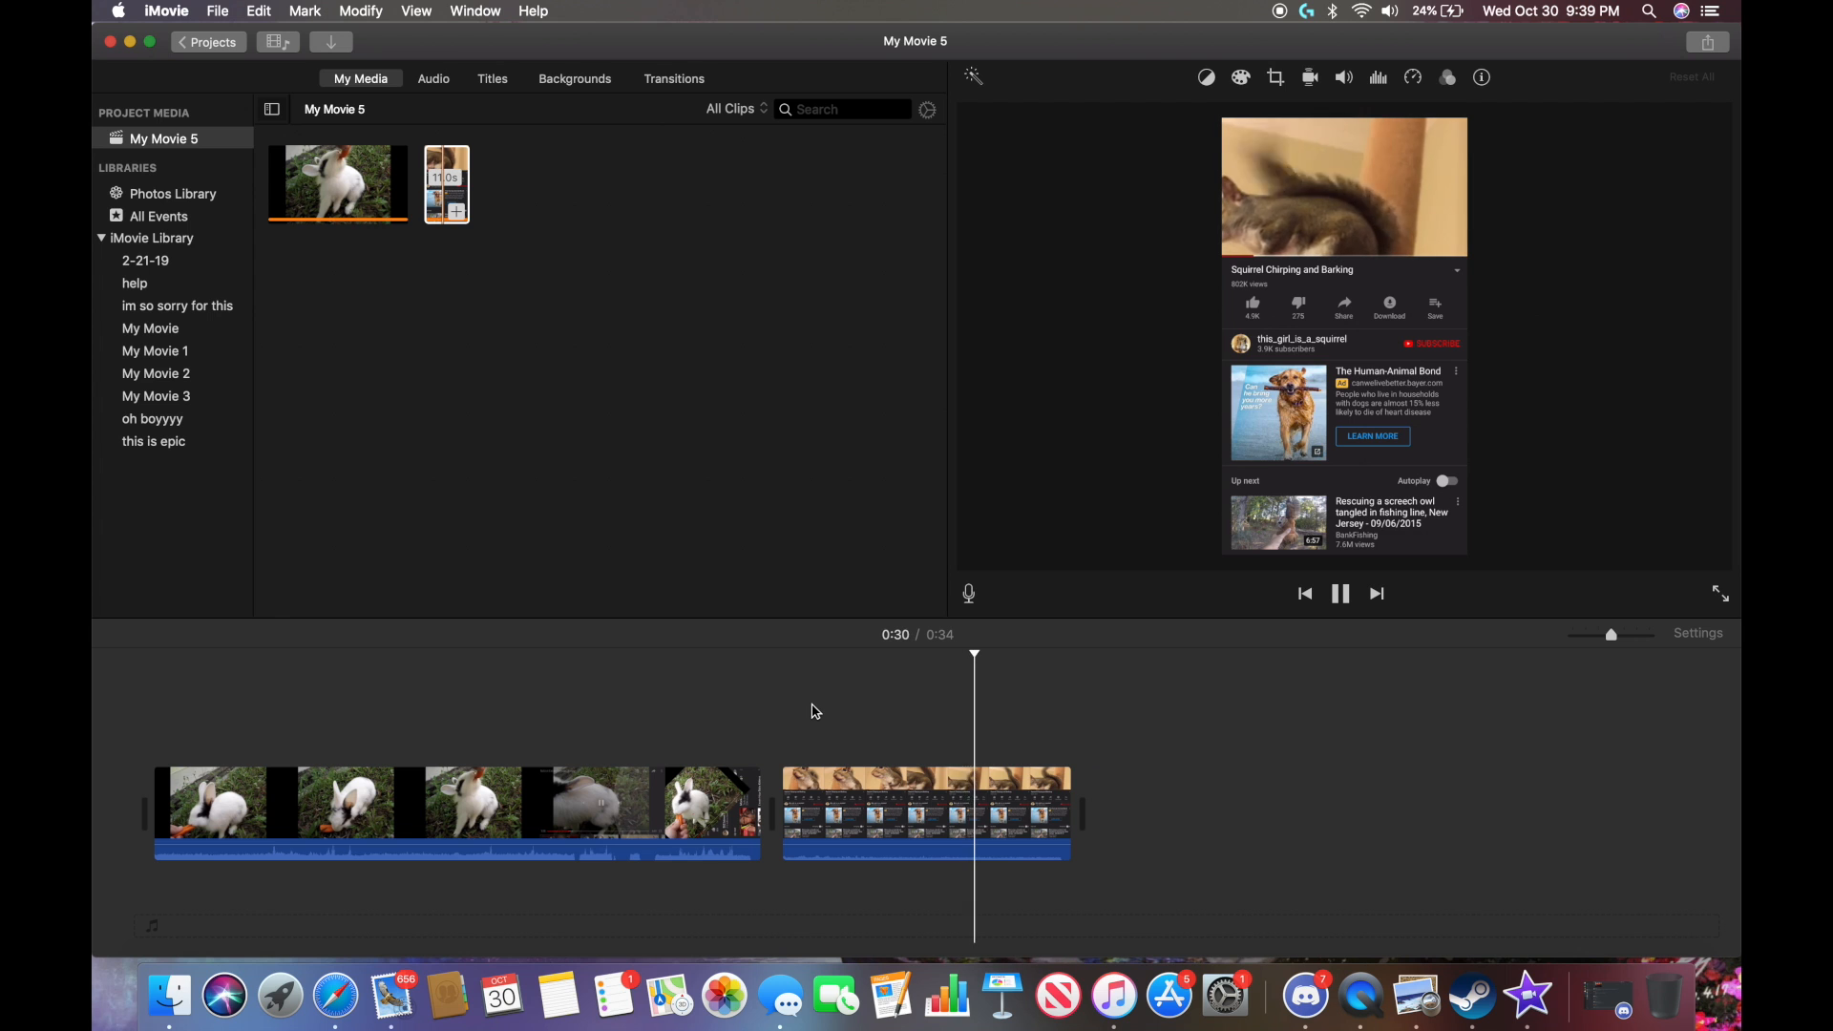
key("space")
left_click(840, 840)
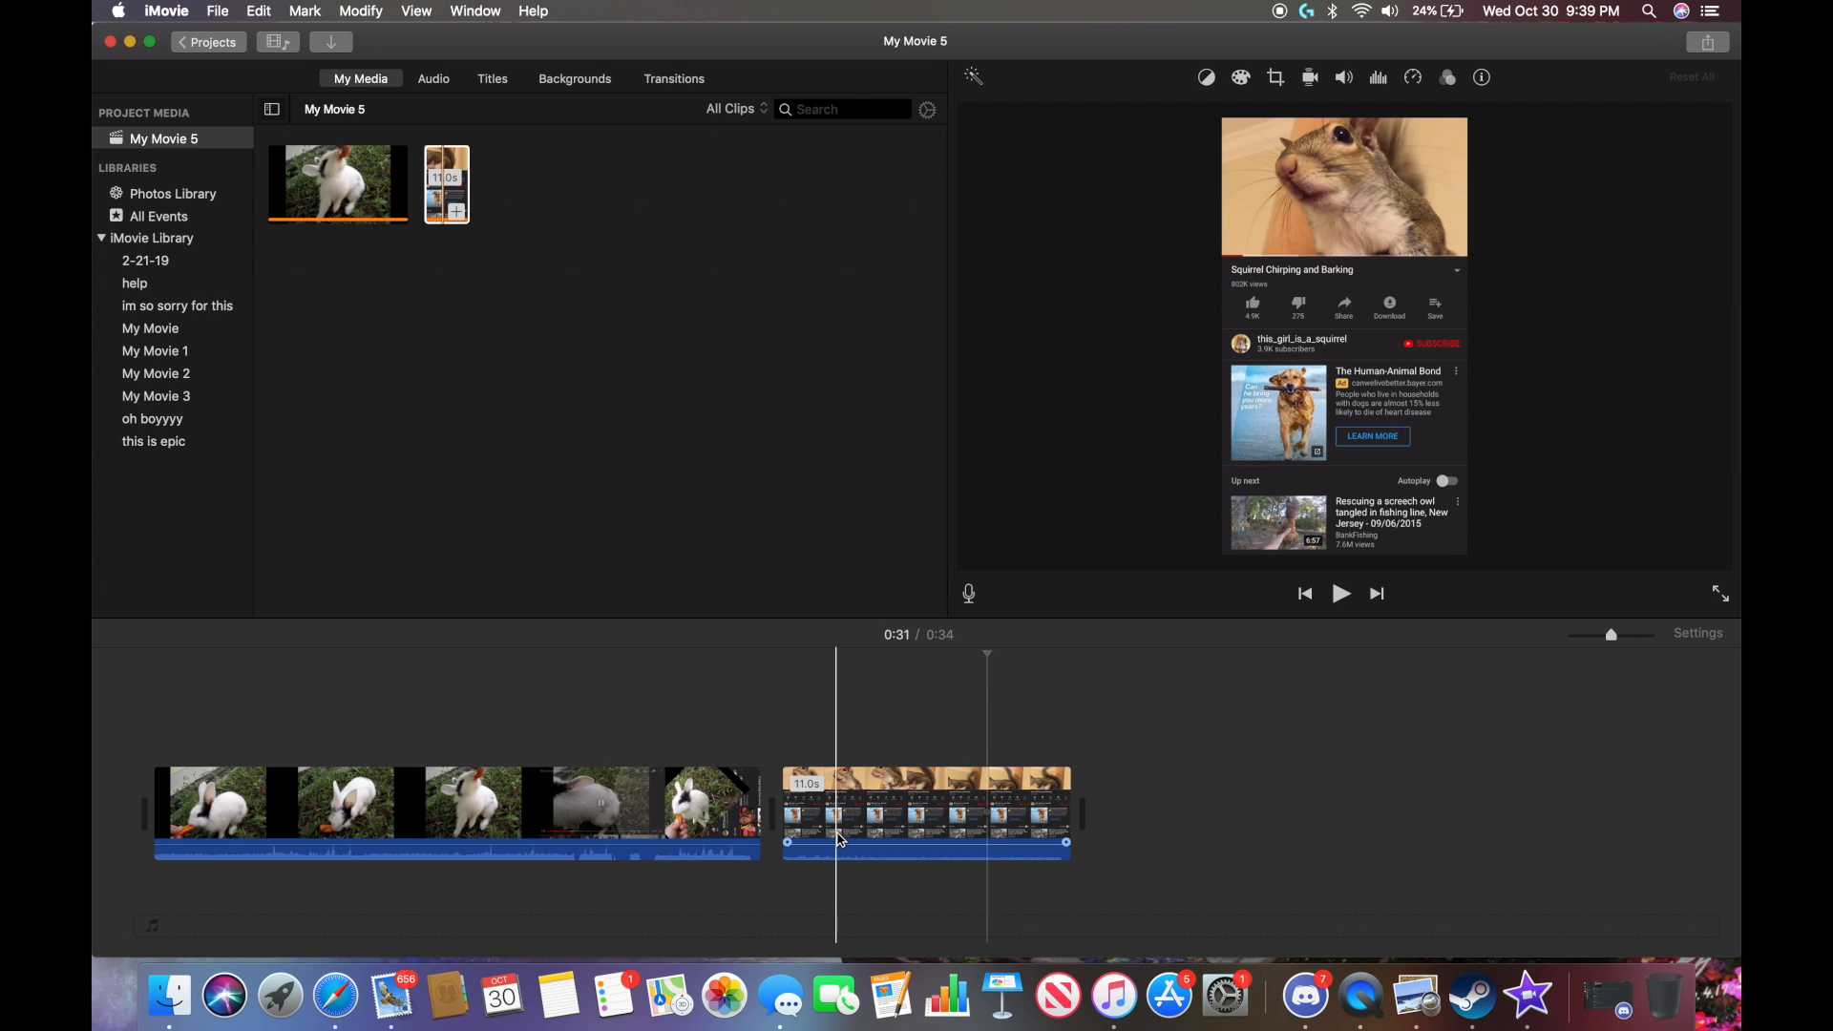
Crop the squirrel clip with the Crop to Fill style, framing only the squirrel footage at the top of the phone recording.
left_click(872, 754)
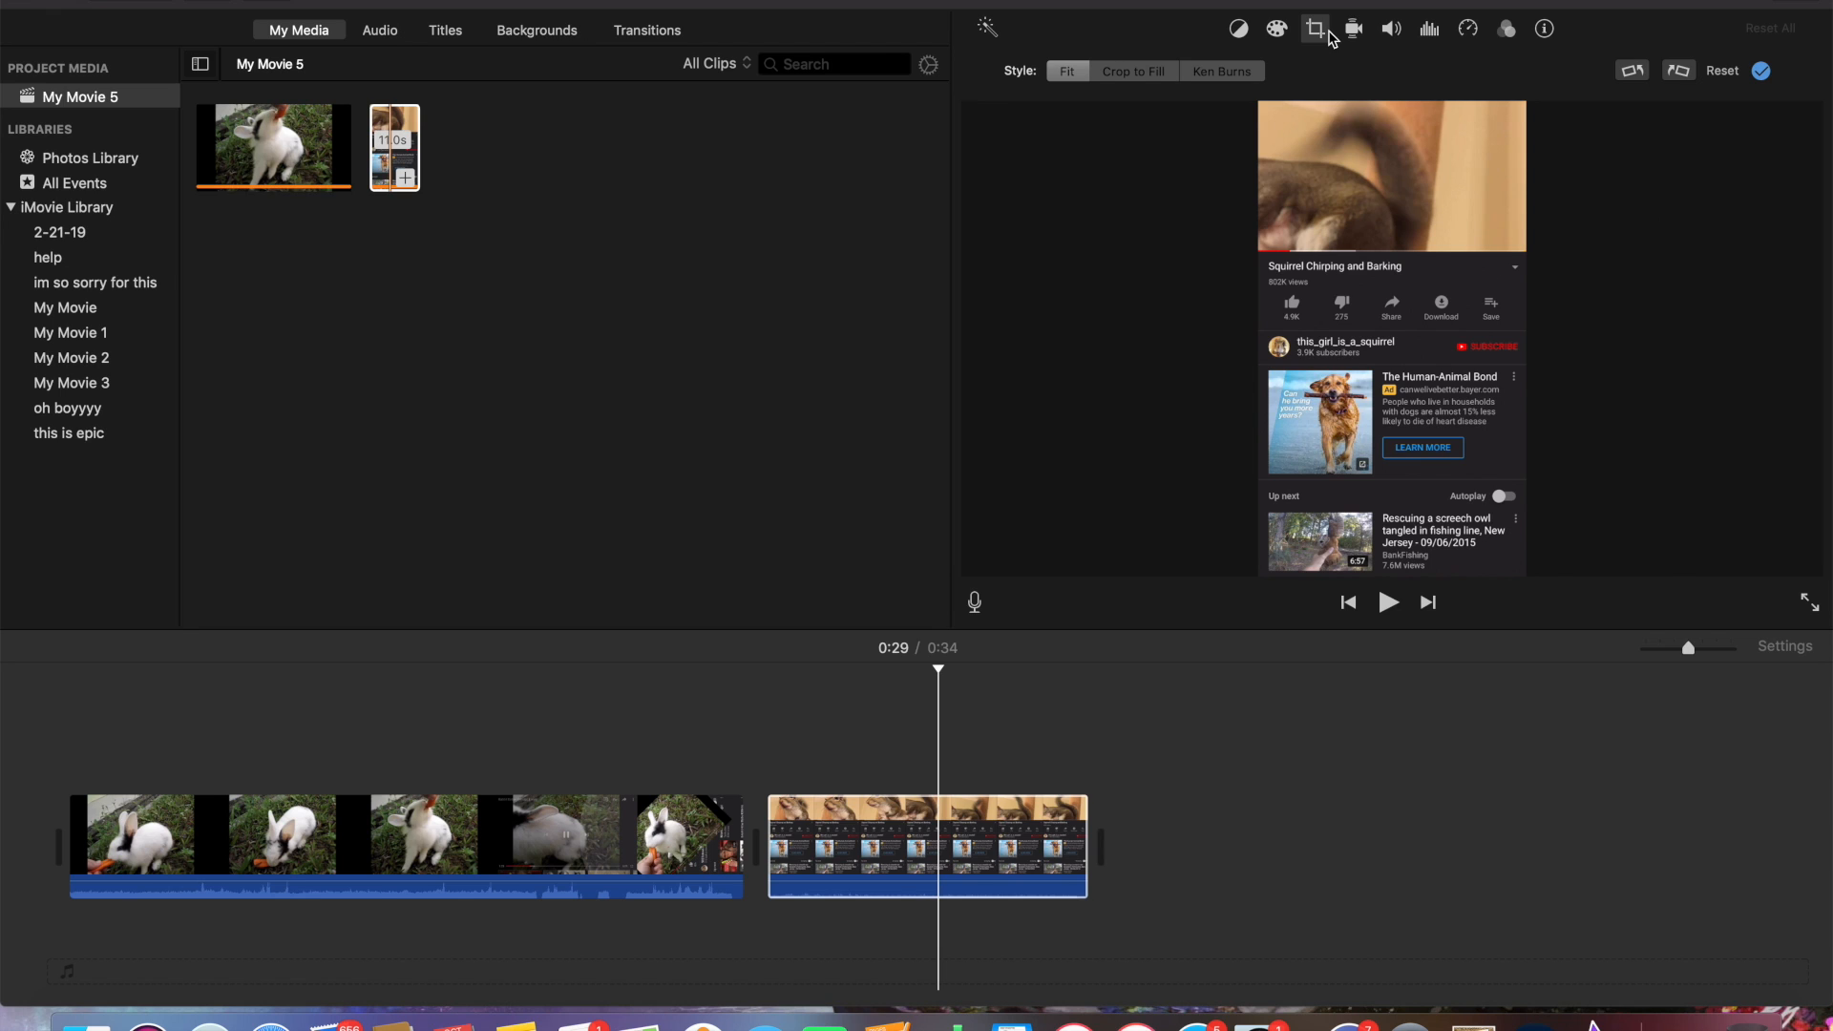
left_click(1153, 13)
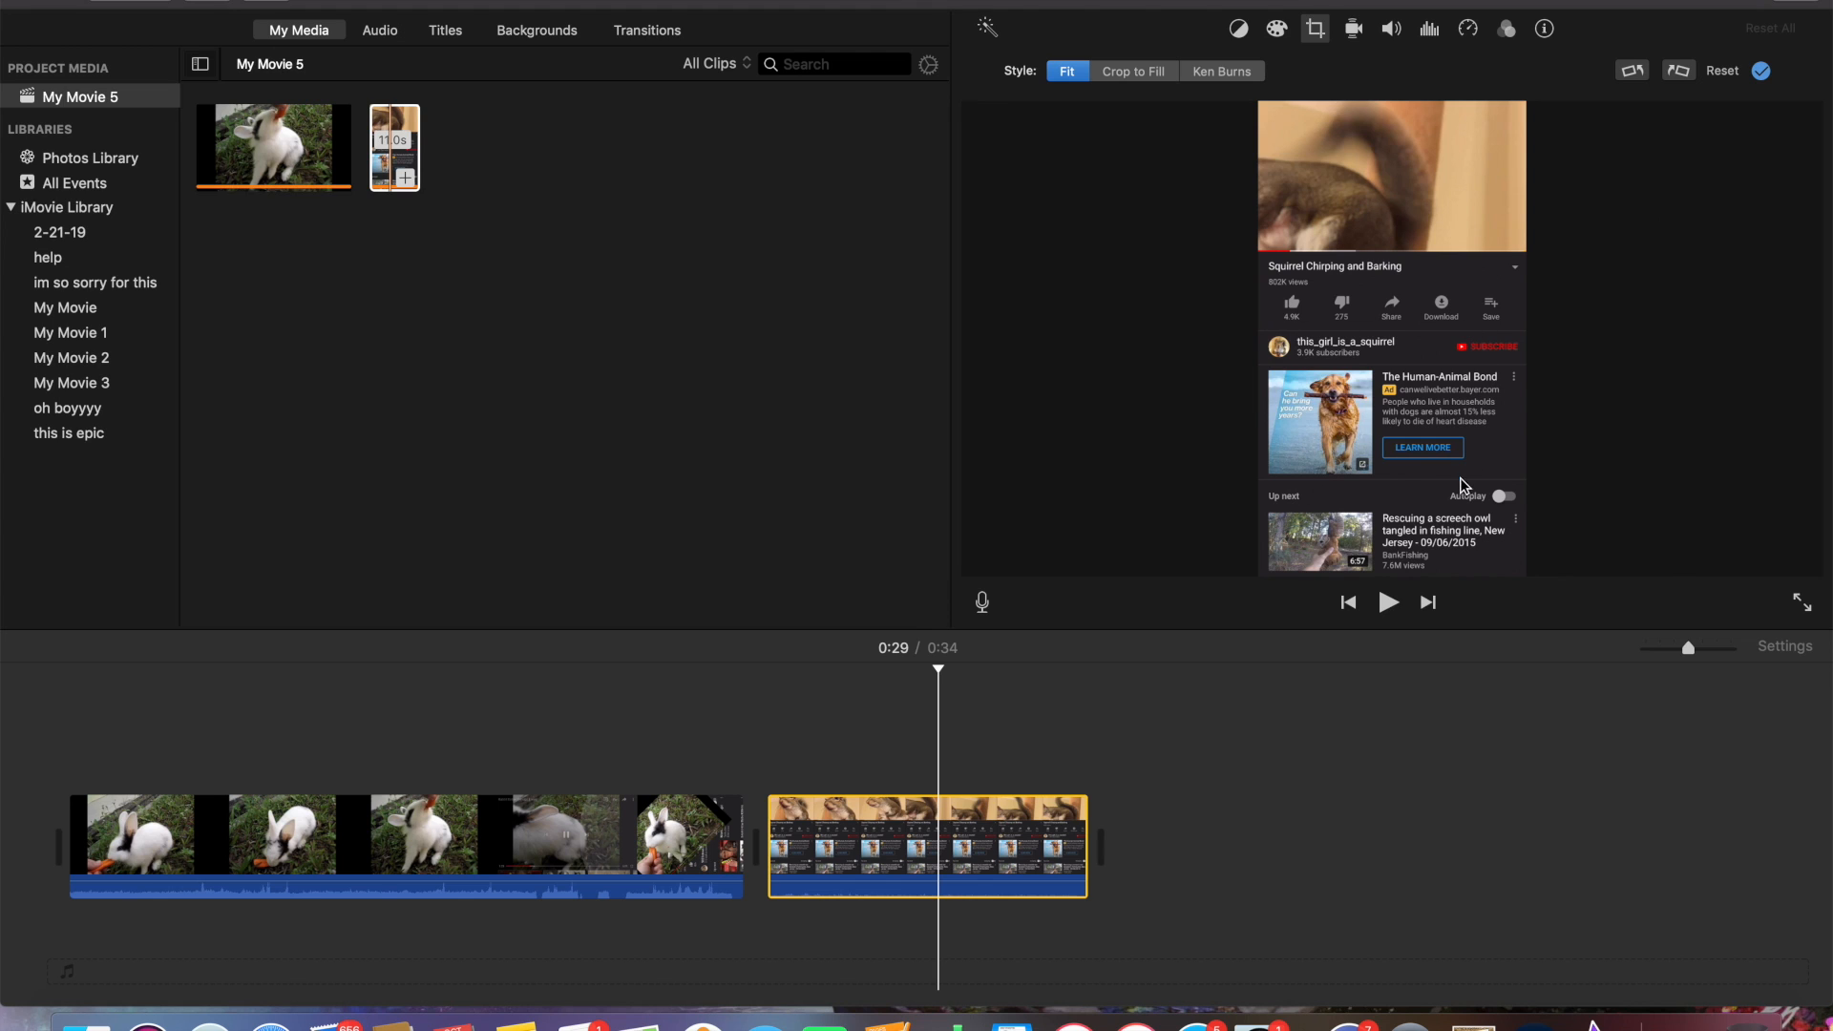
left_click(1317, 33)
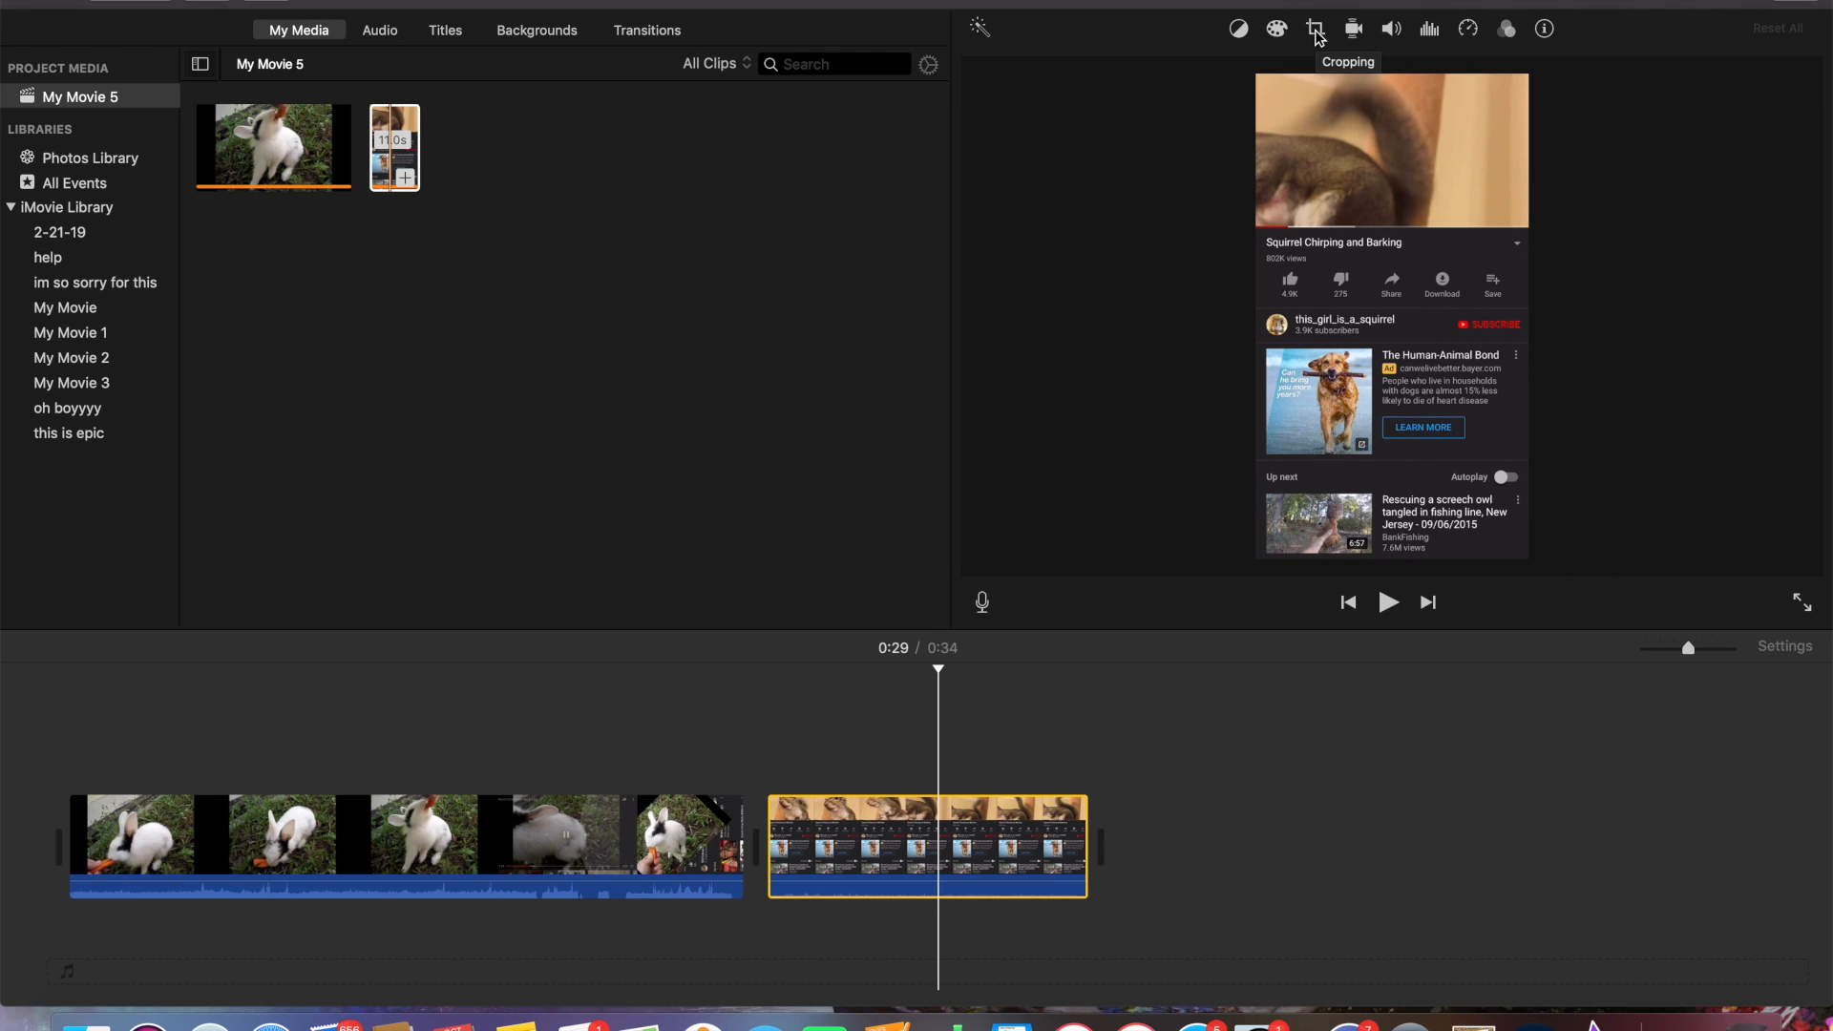
left_click(1317, 33)
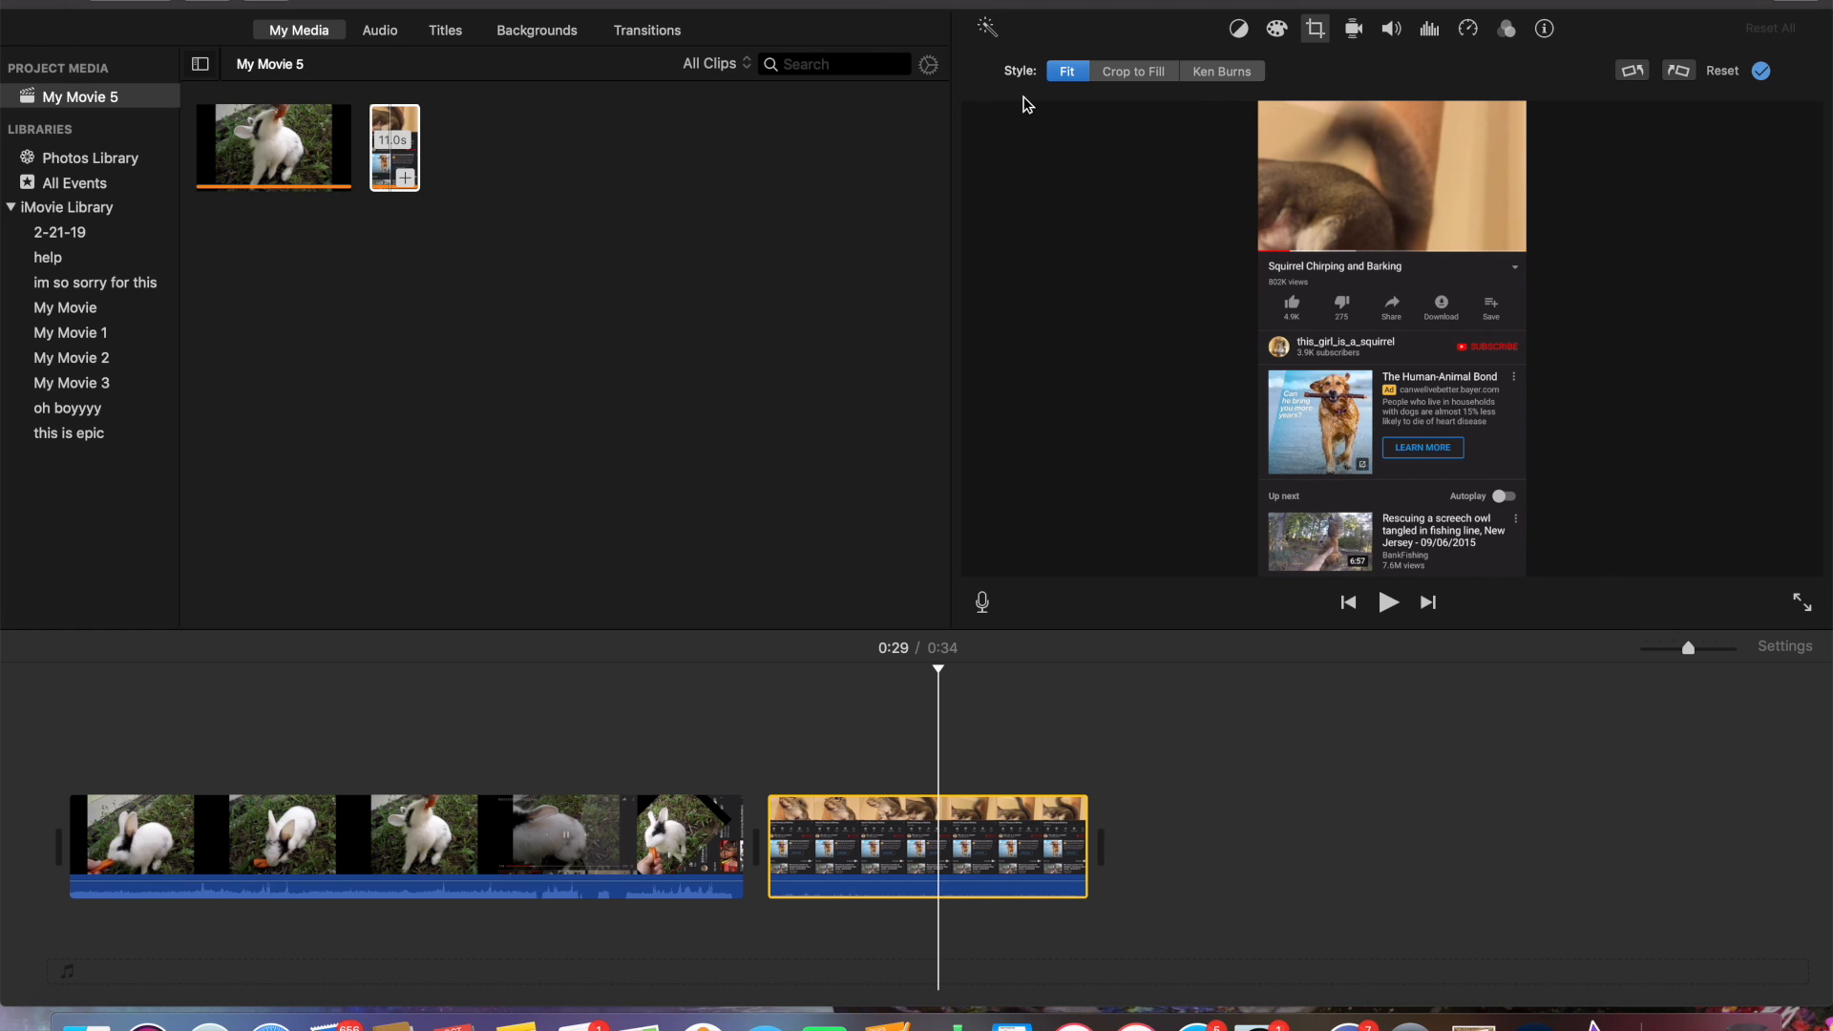
left_click(1144, 72)
left_click_drag(1395, 293, 1396, 178)
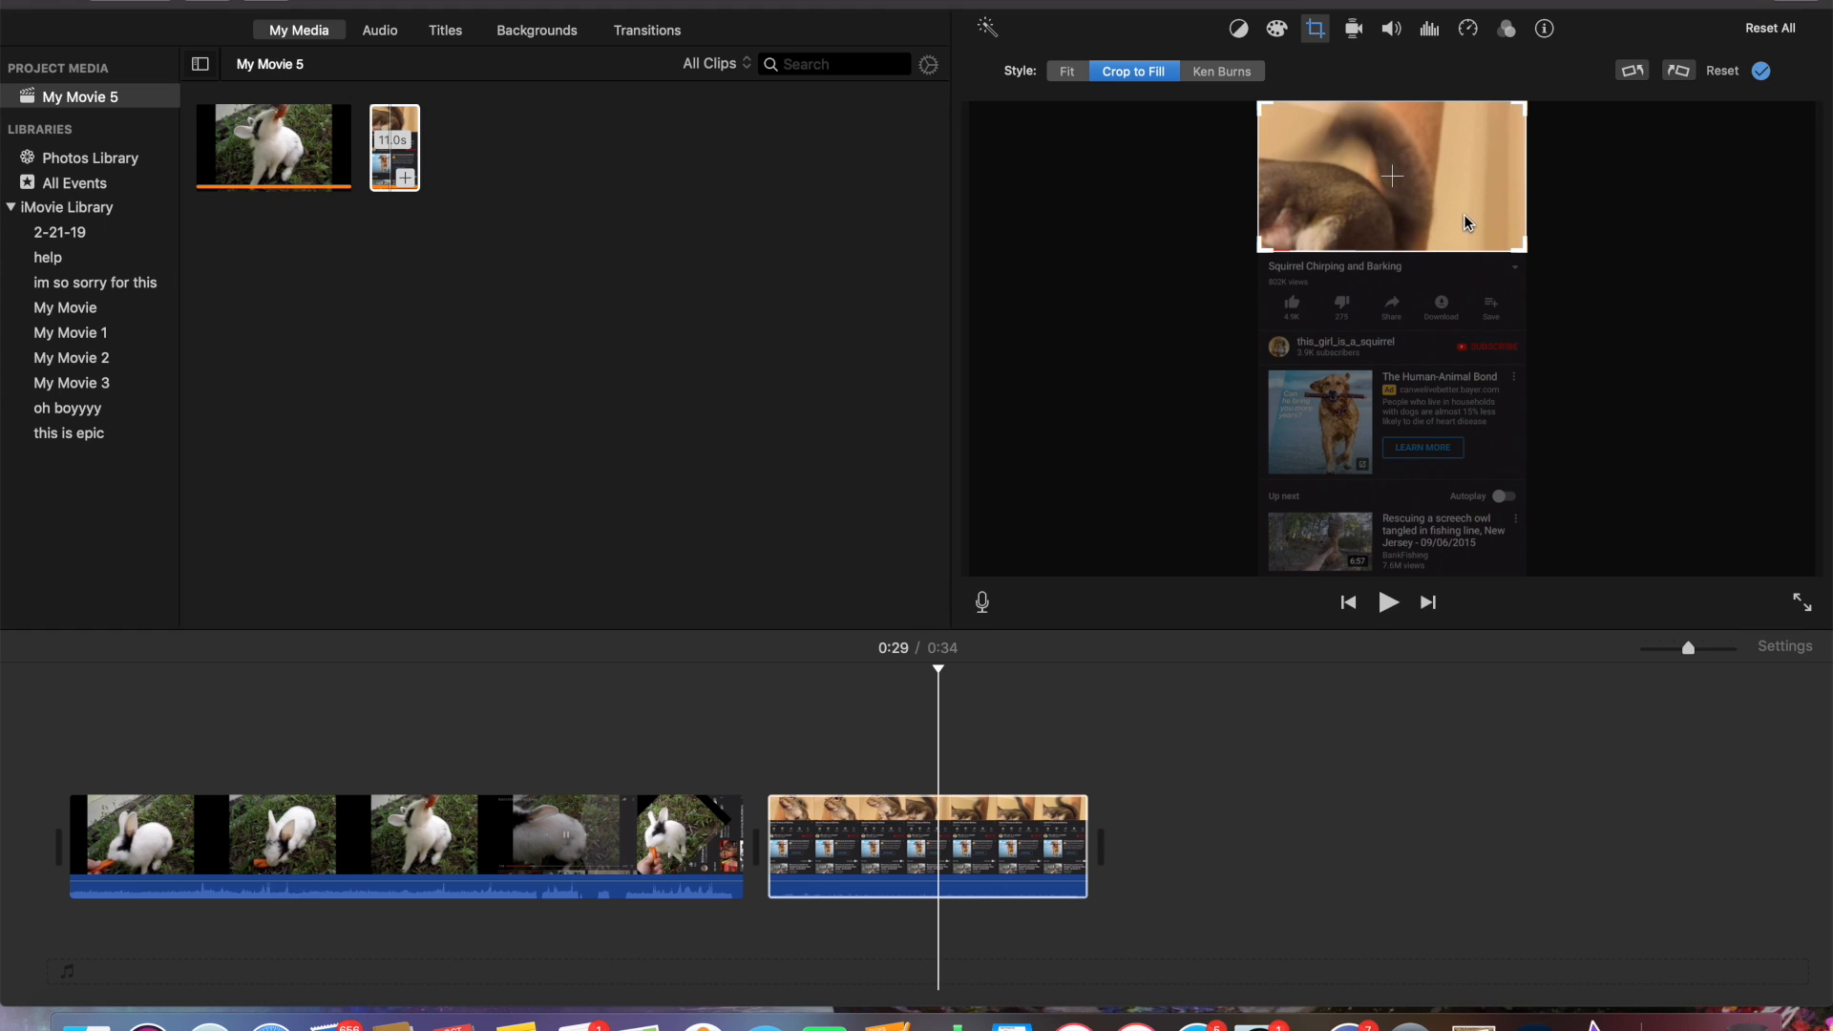
Play the cropped squirrel clip through to its end and set the playhead at 0:33.
left_click(1389, 604)
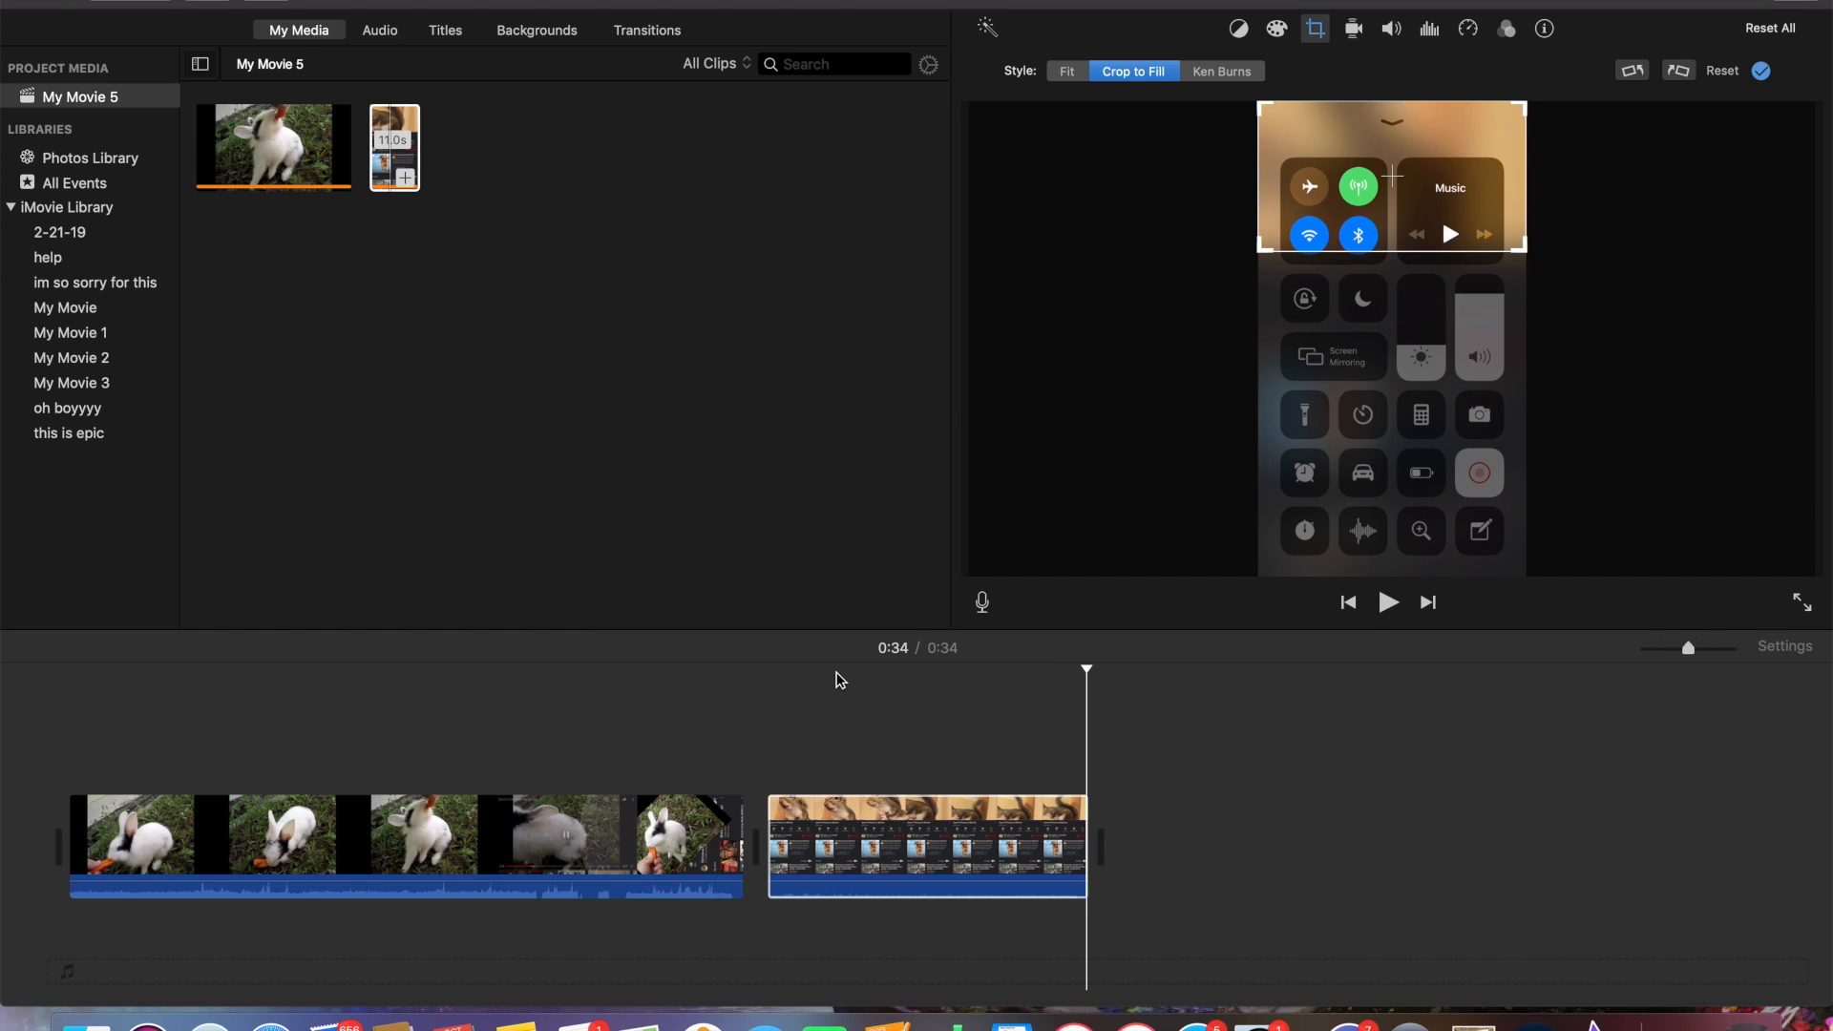
key("space")
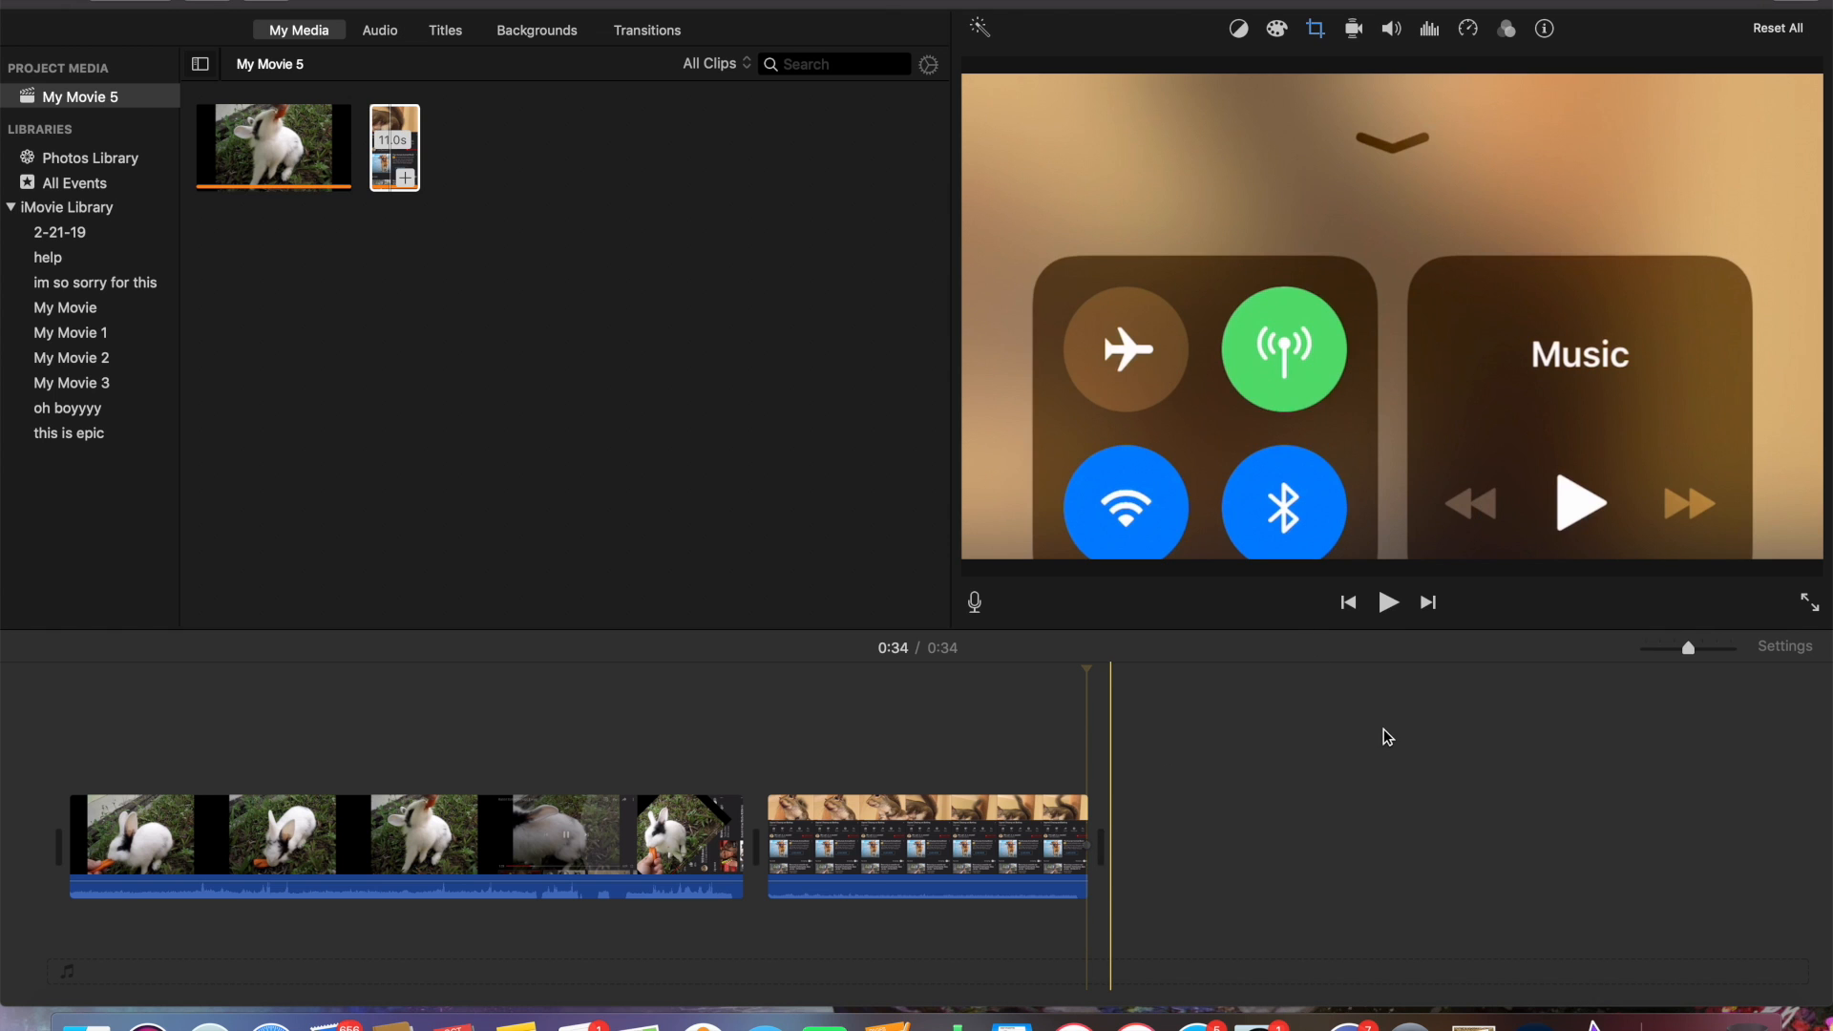
left_click(1060, 762)
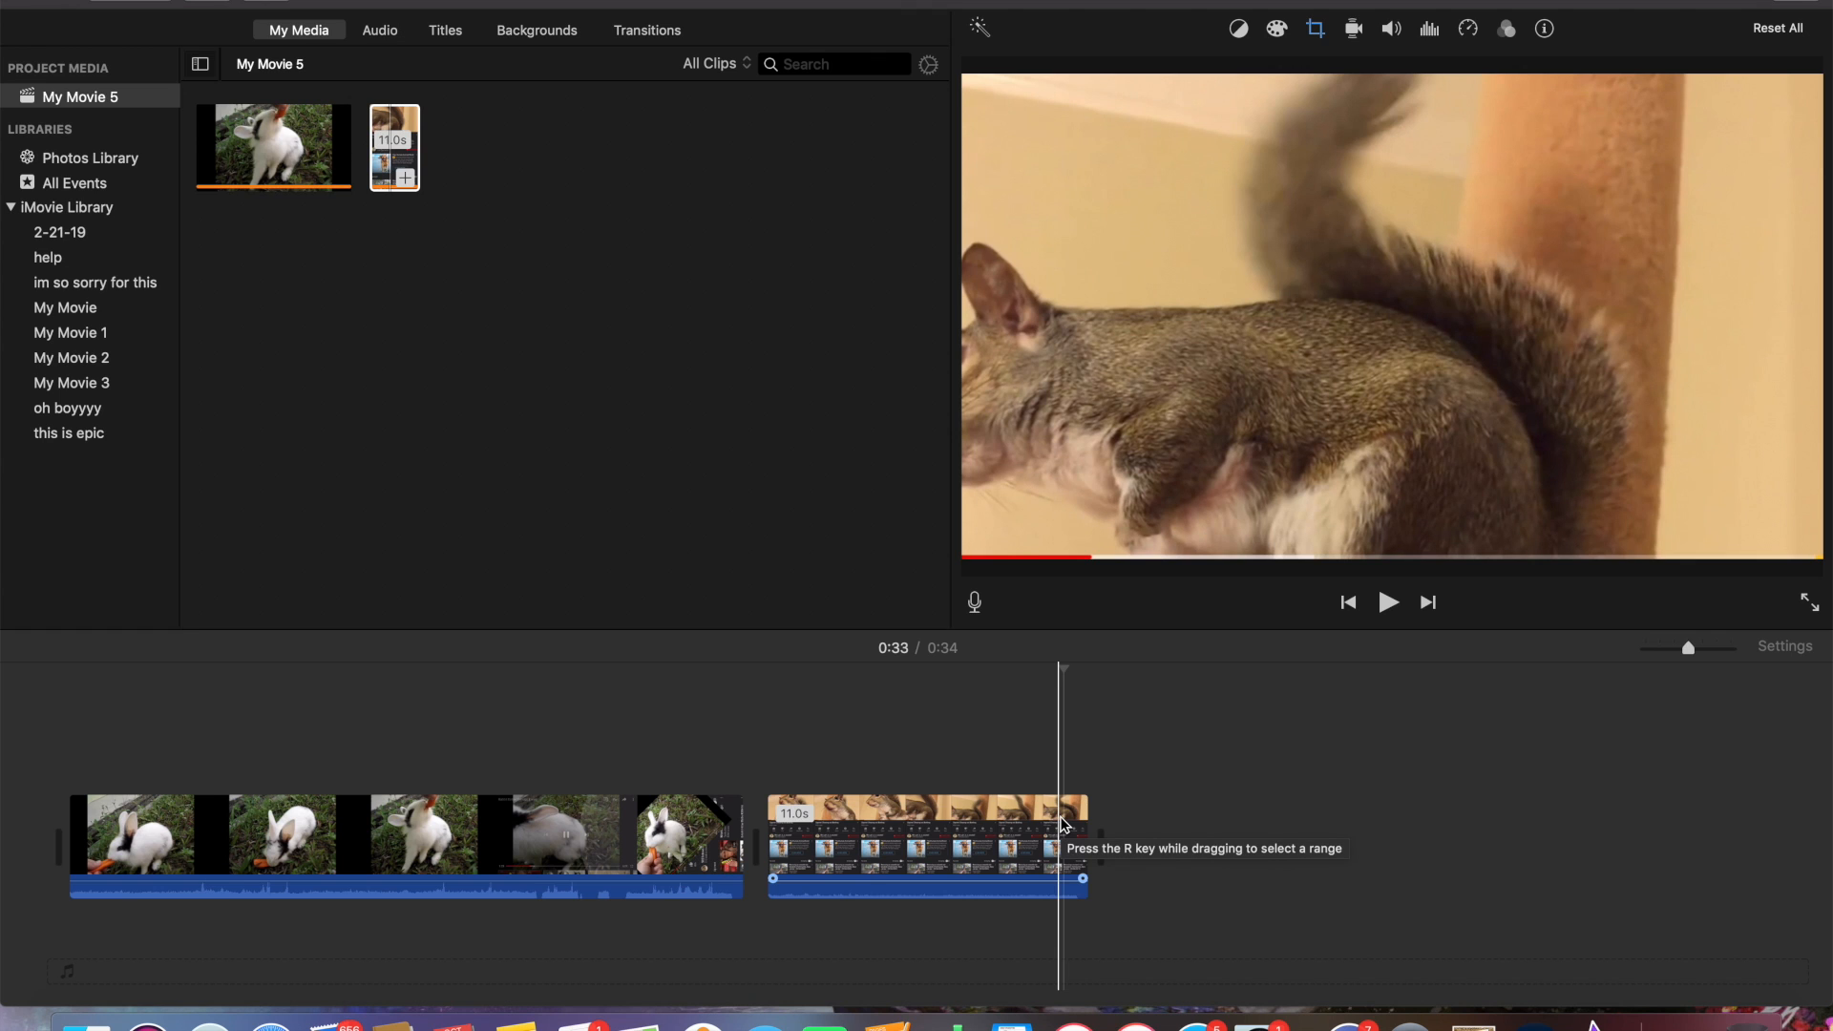
Split the squirrel clip at the playhead near 0:33 and delete the short piece at its end showing the phone controls.
right_click(1063, 823)
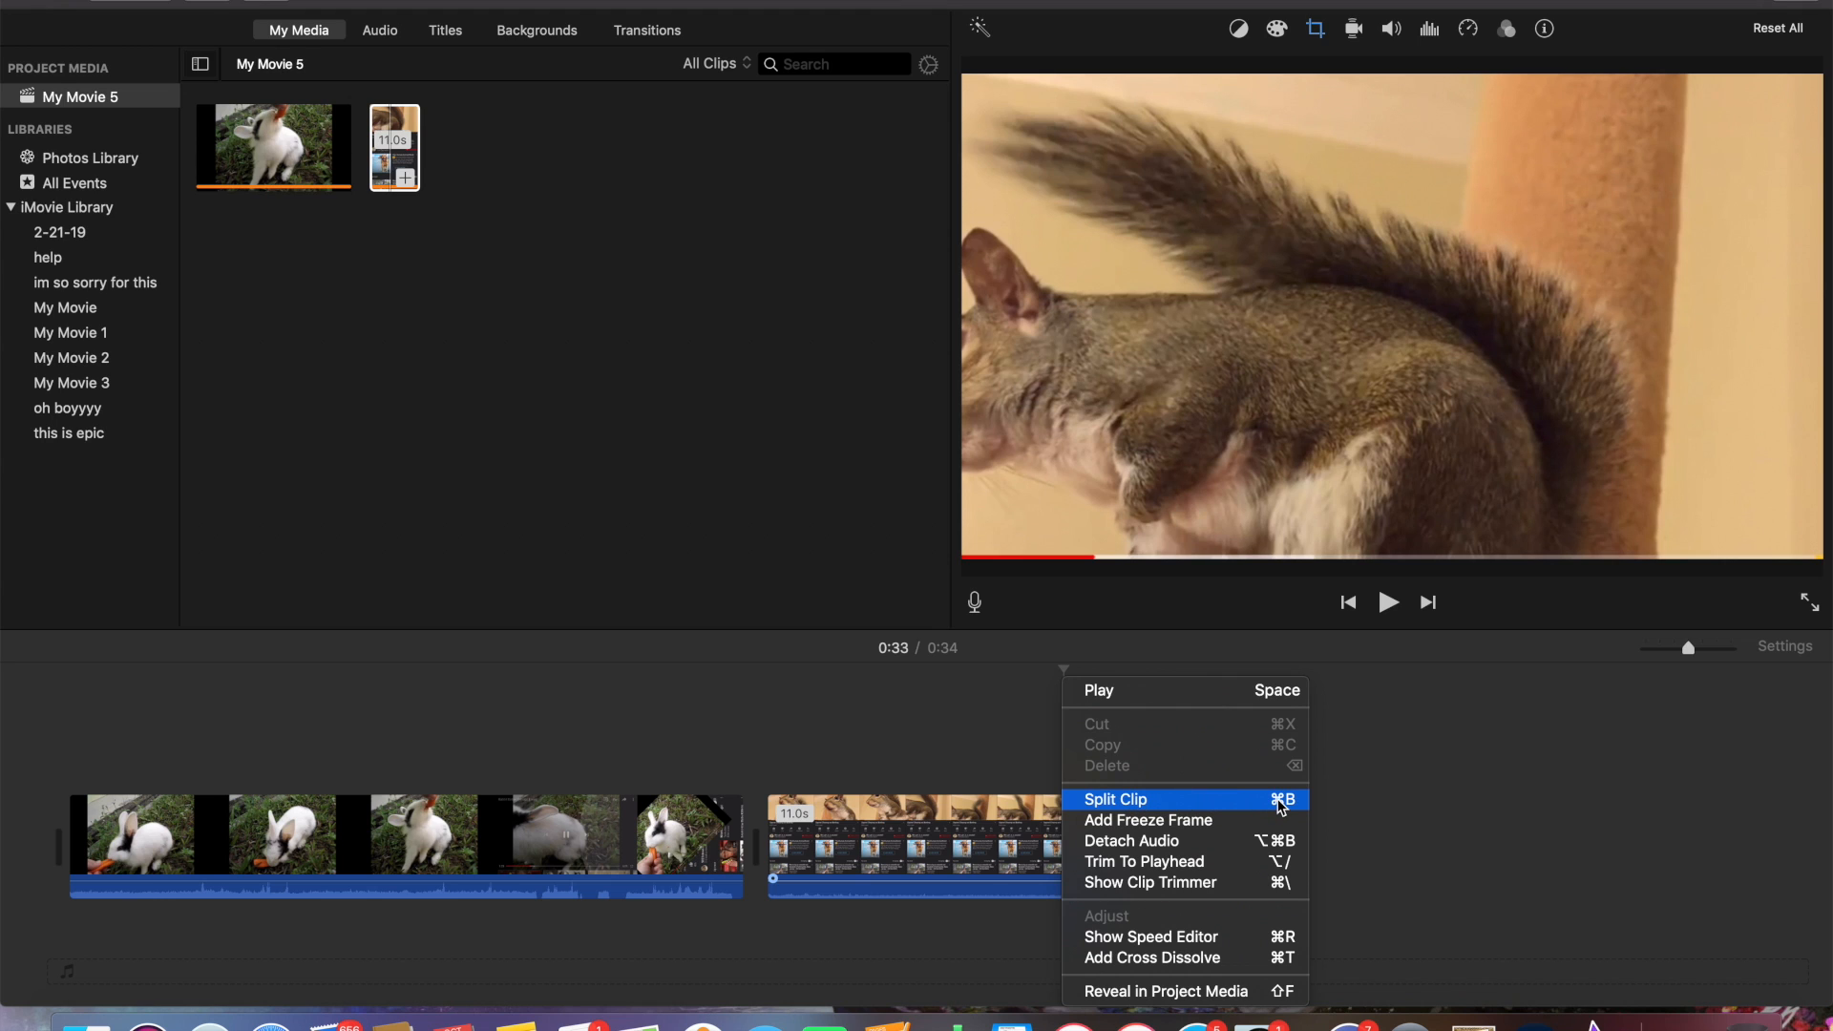
left_click(1148, 799)
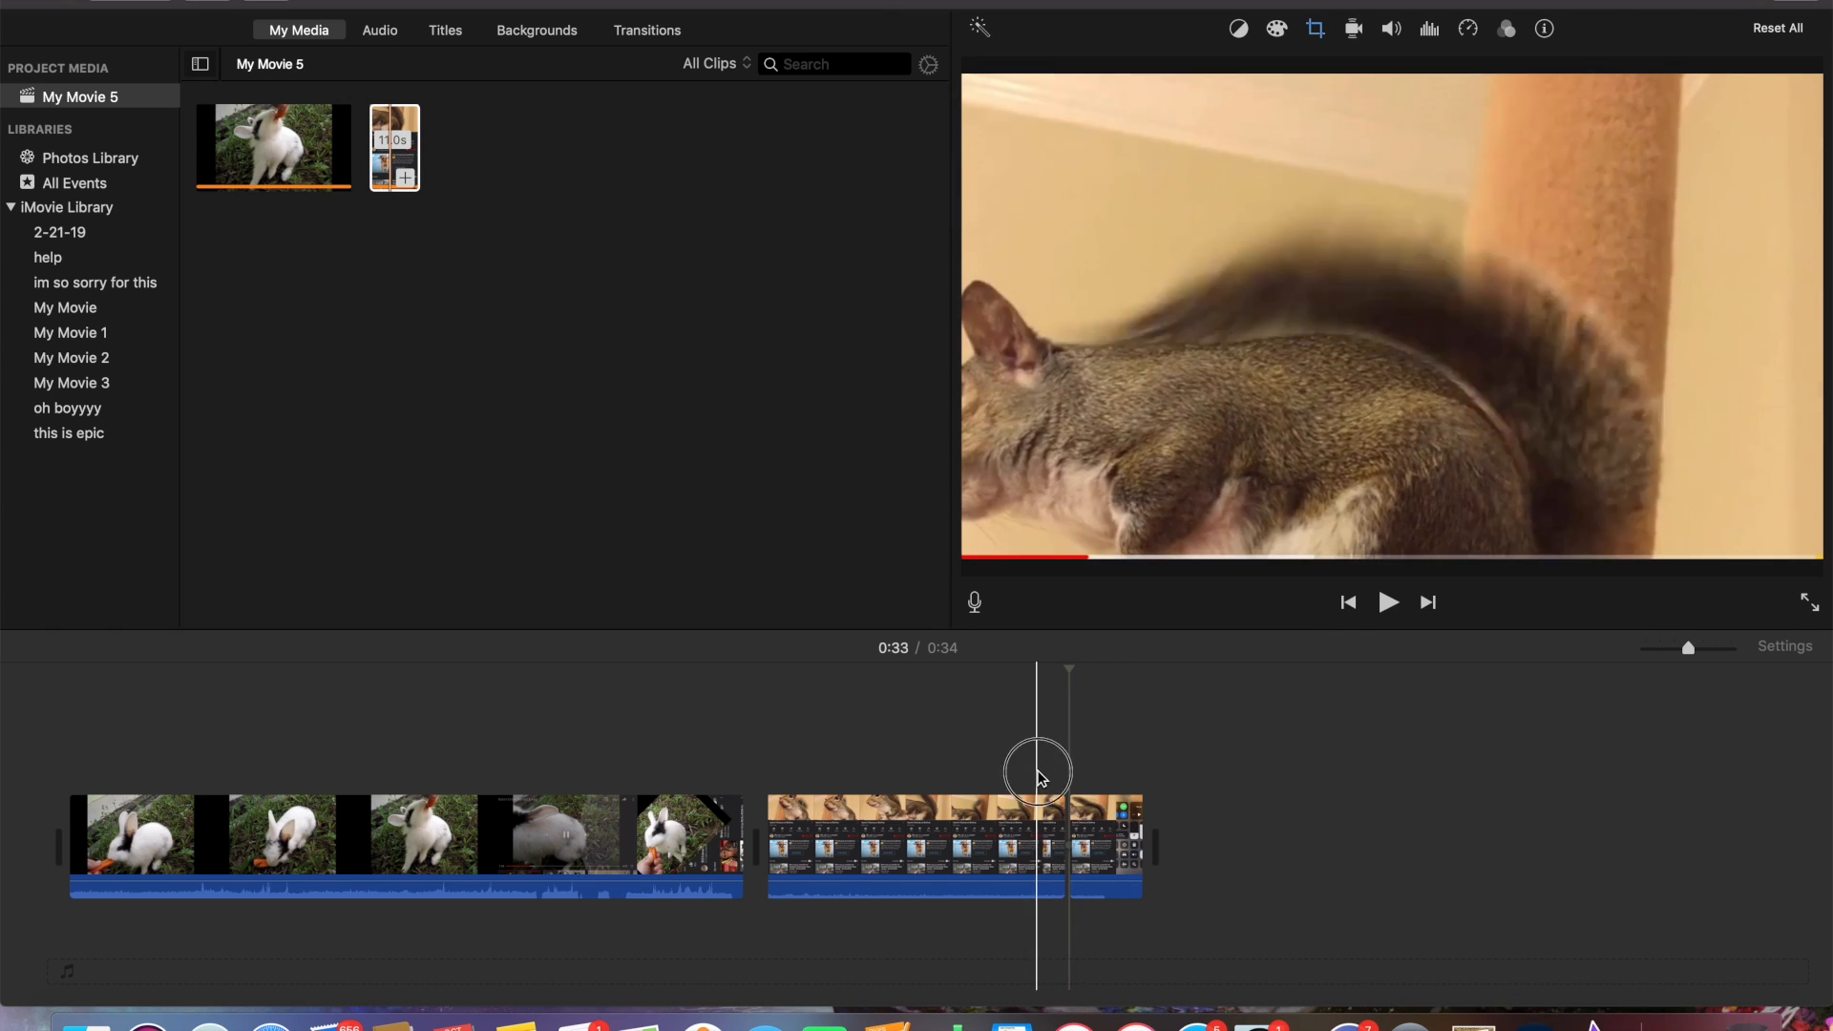
left_click(1098, 785)
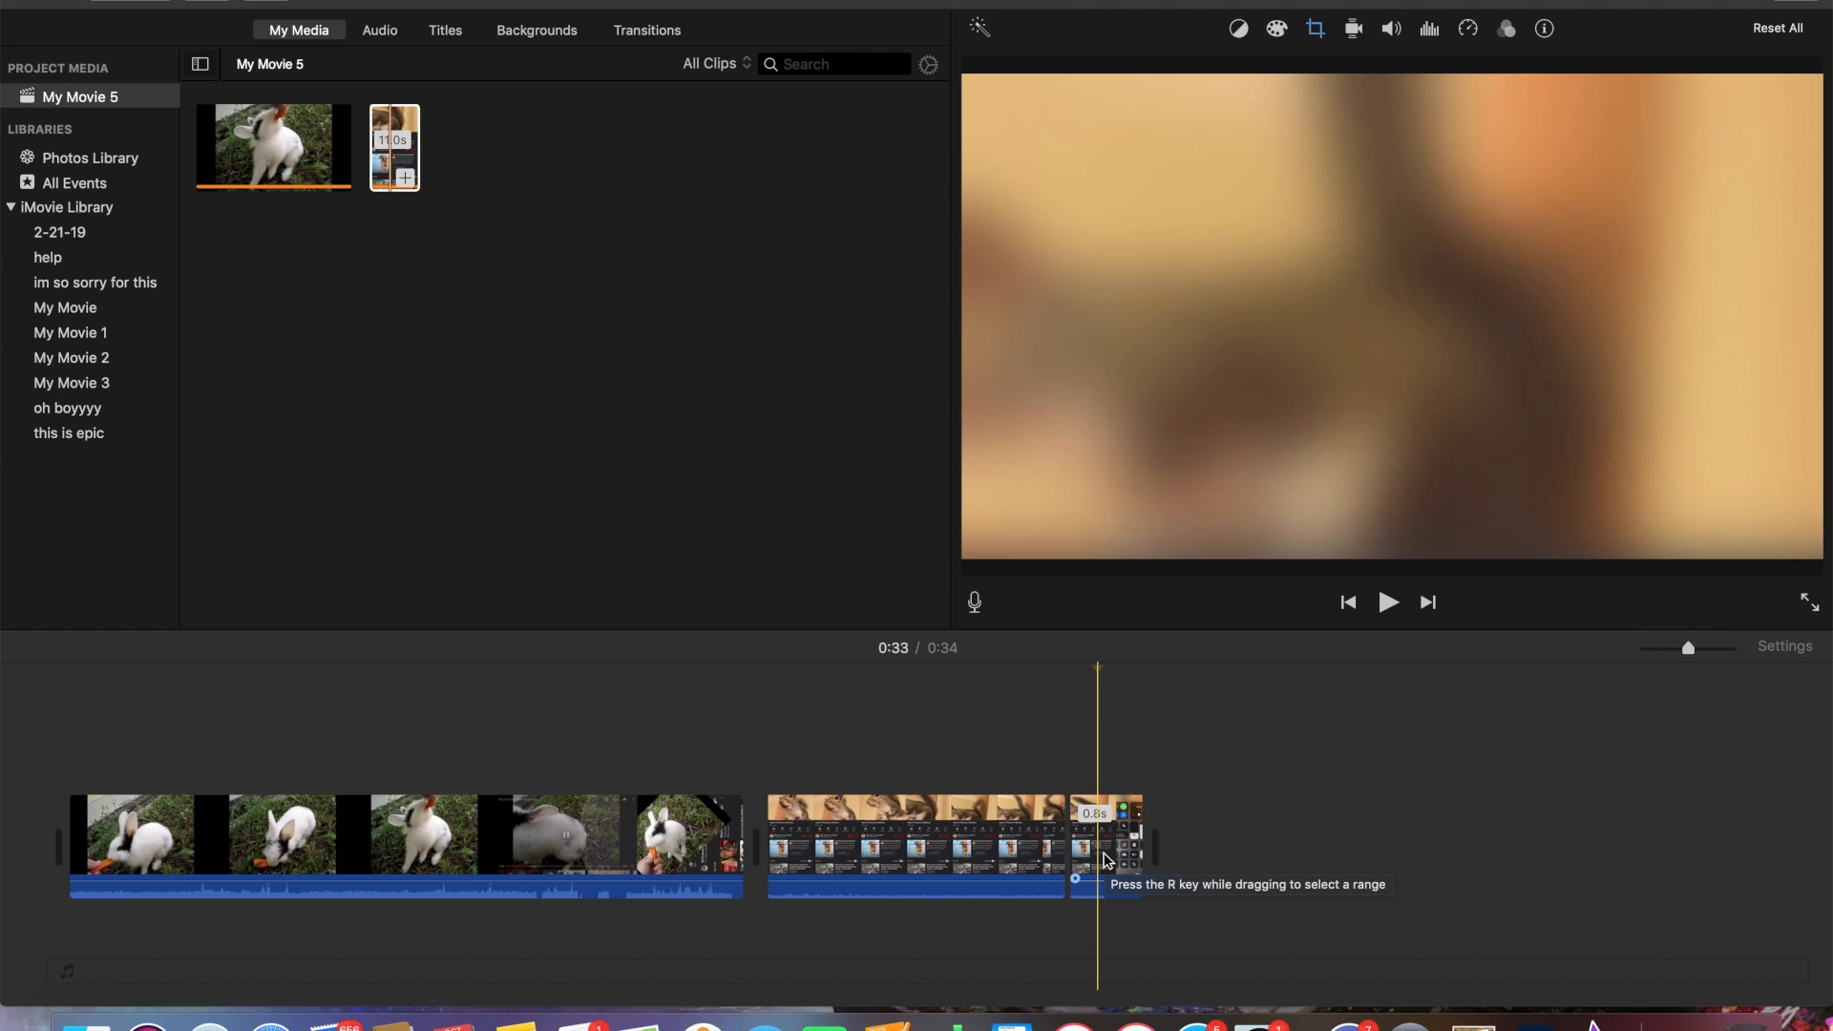
left_click(1114, 850)
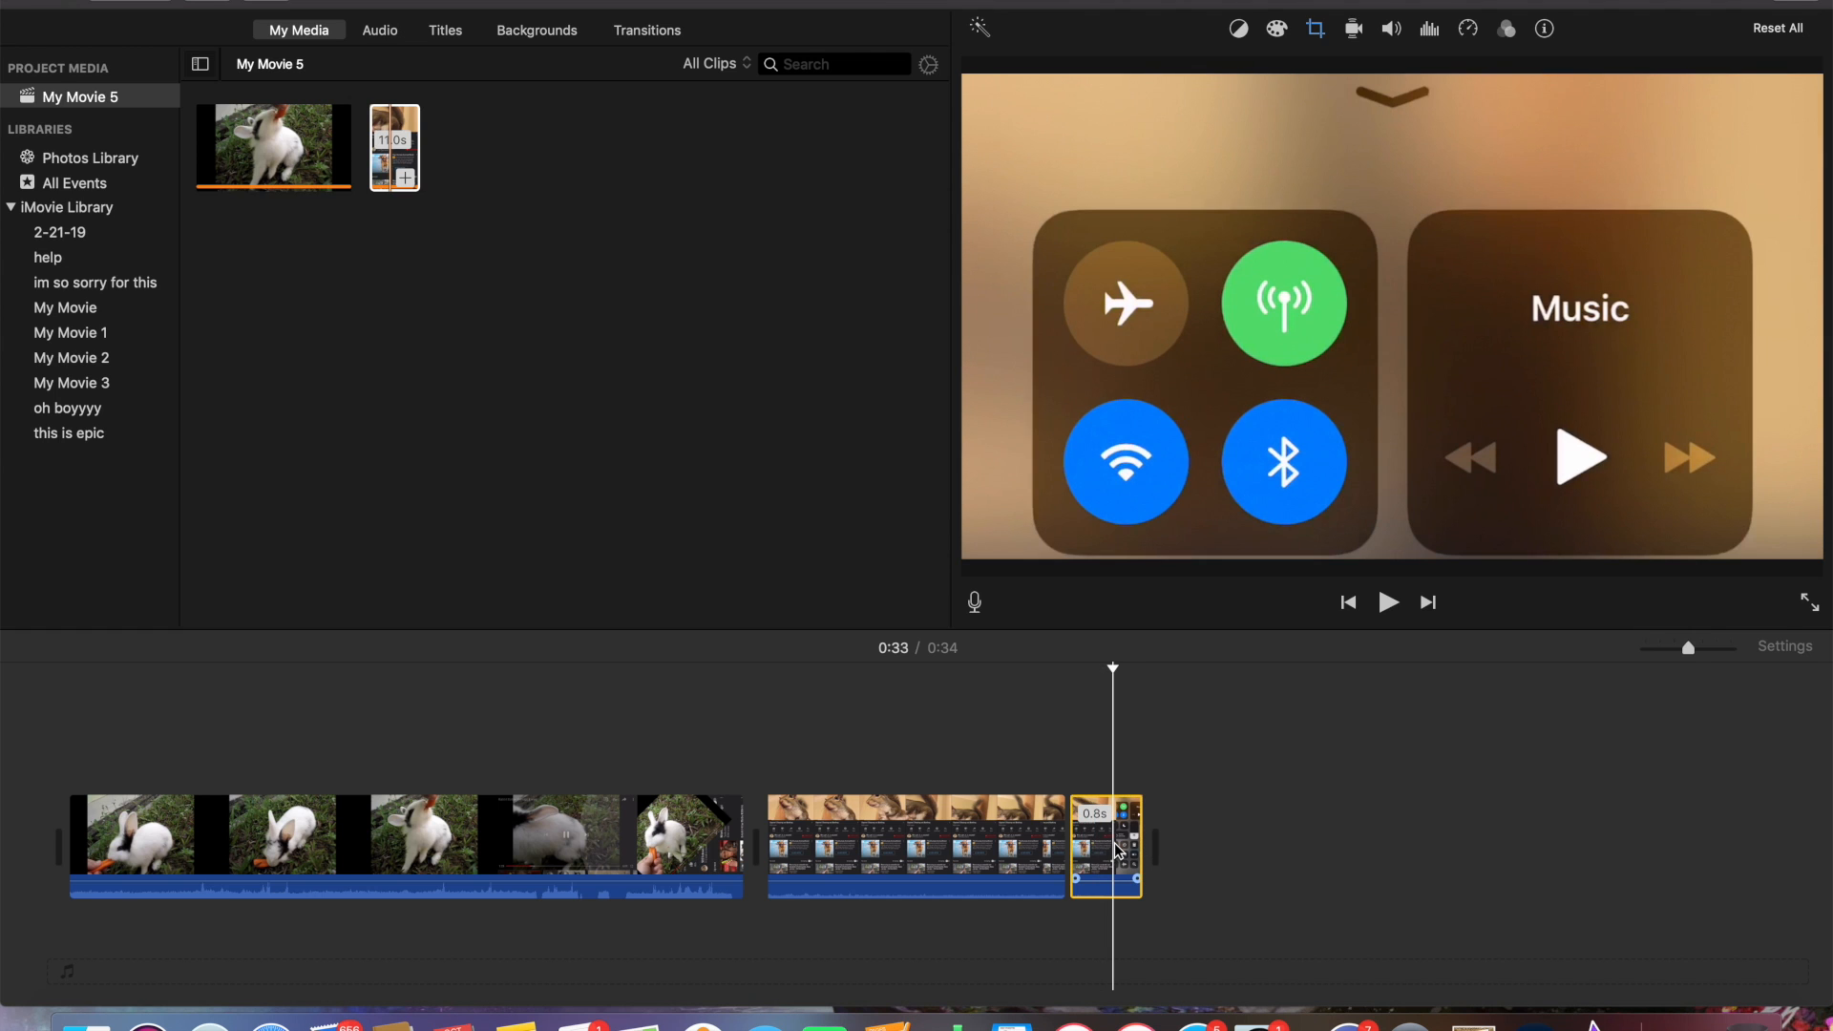
right_click(1117, 849)
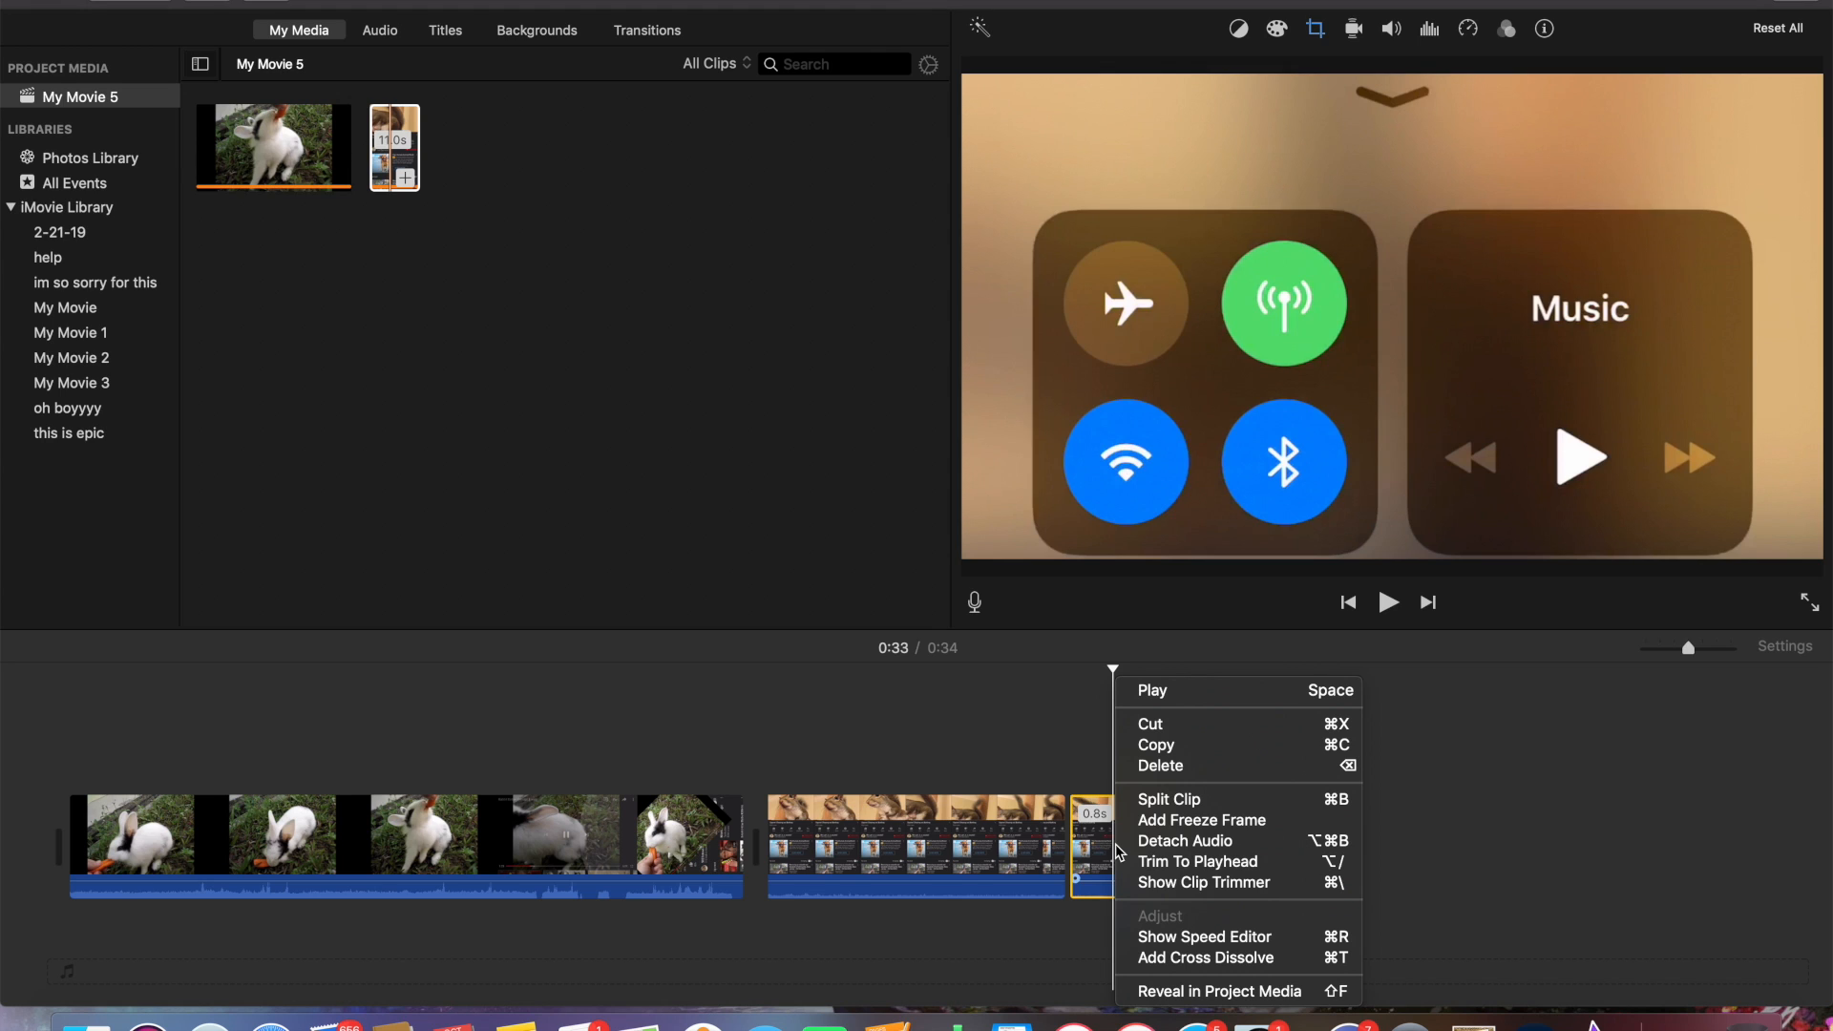
left_click(1189, 766)
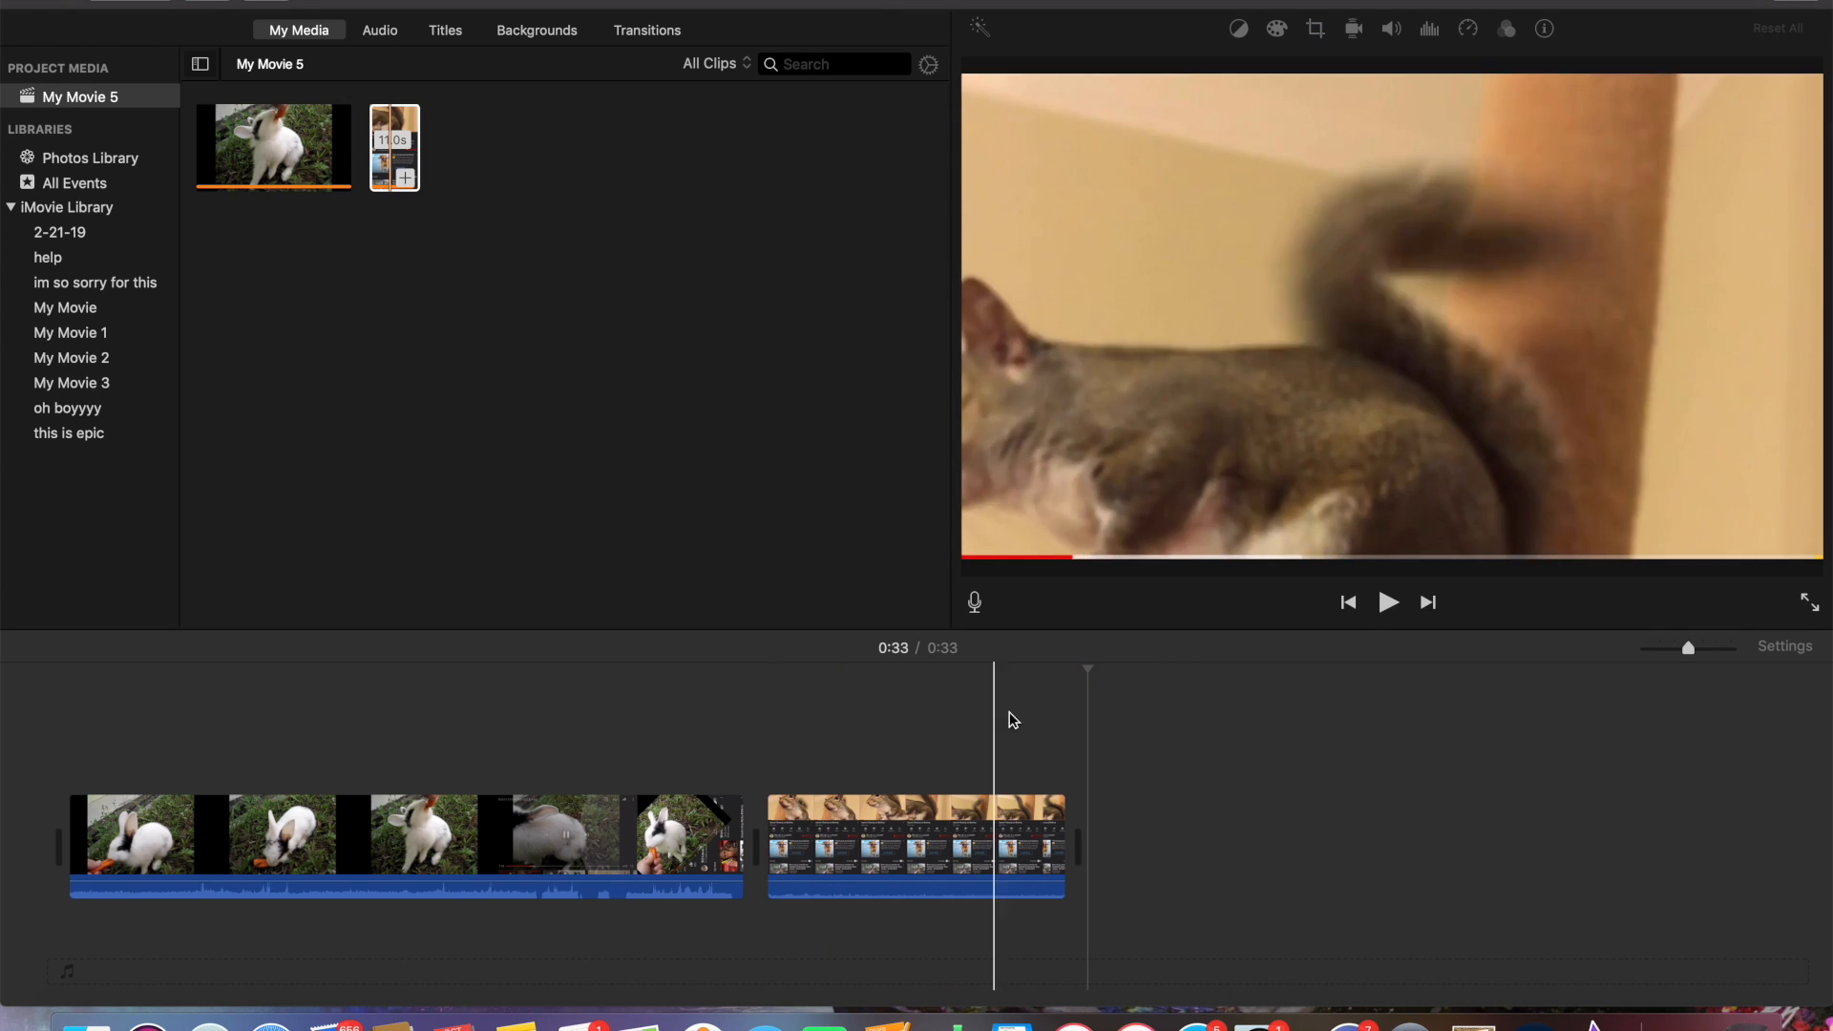
Play the timeline from the end of the rabbit clip at 0:23 through the squirrel clip, and again briefly from the beginning.
left_click(742, 695)
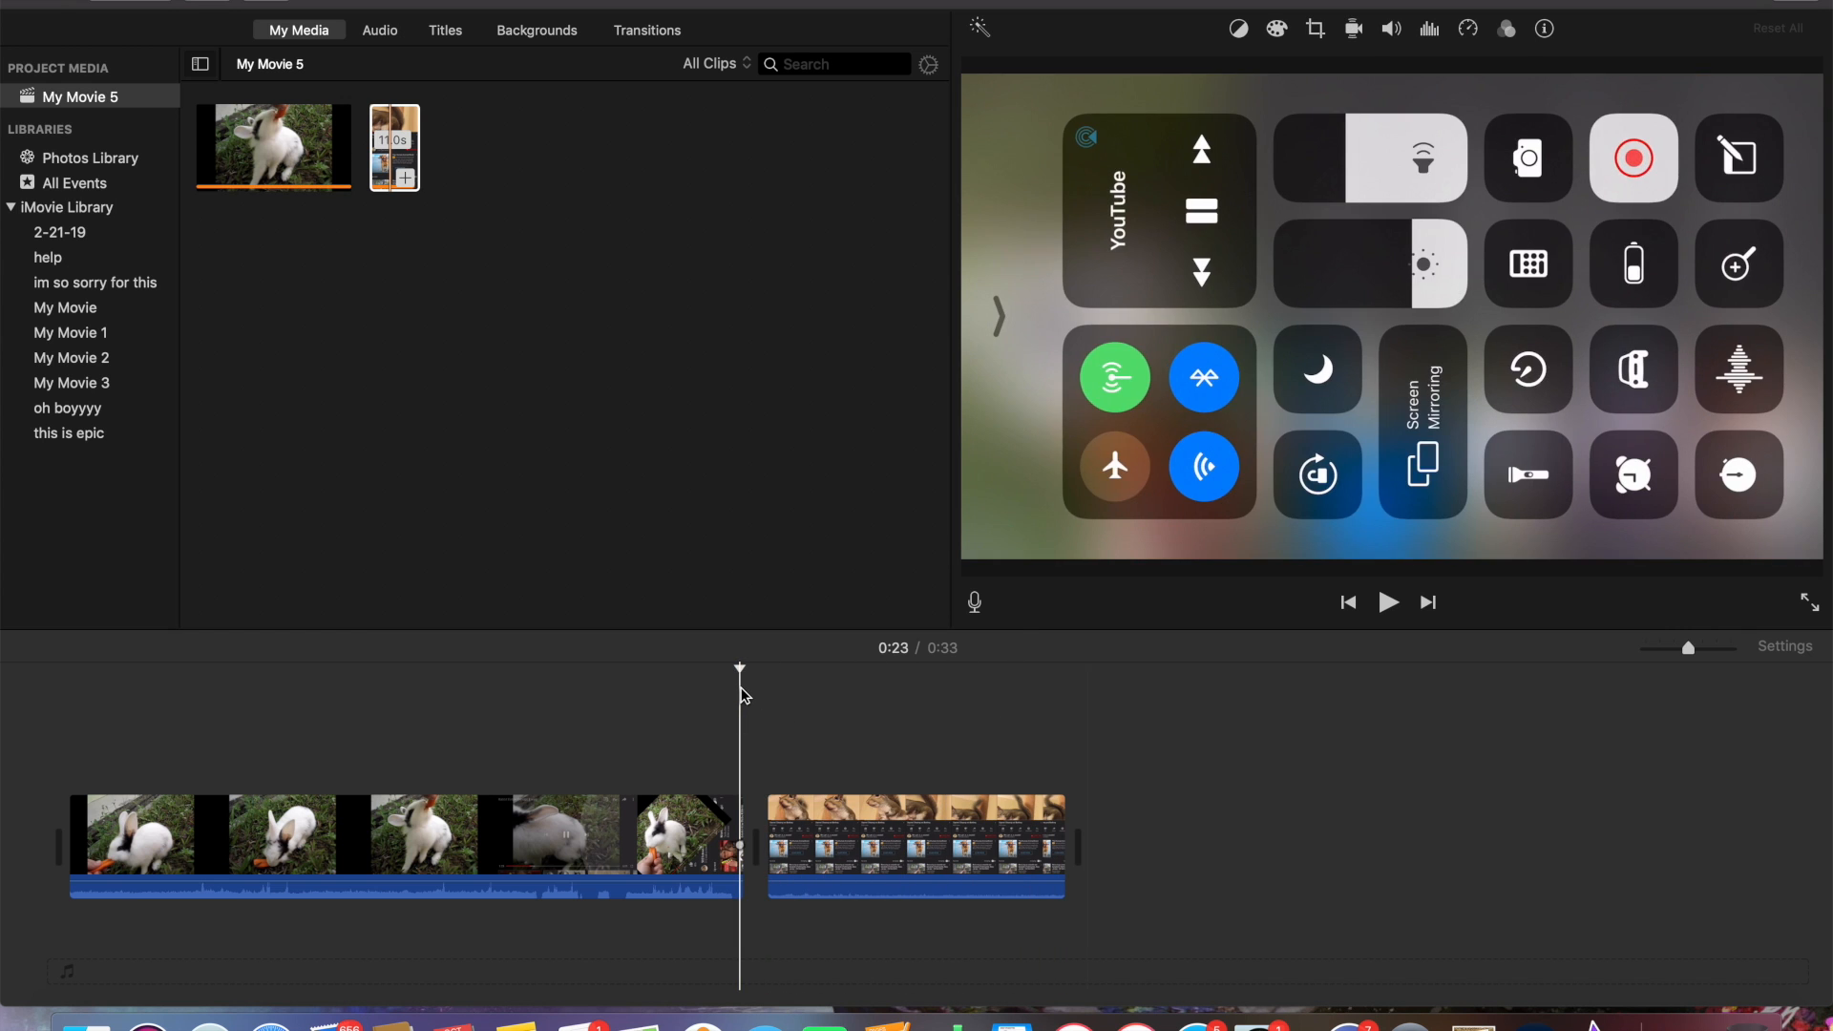
key("space")
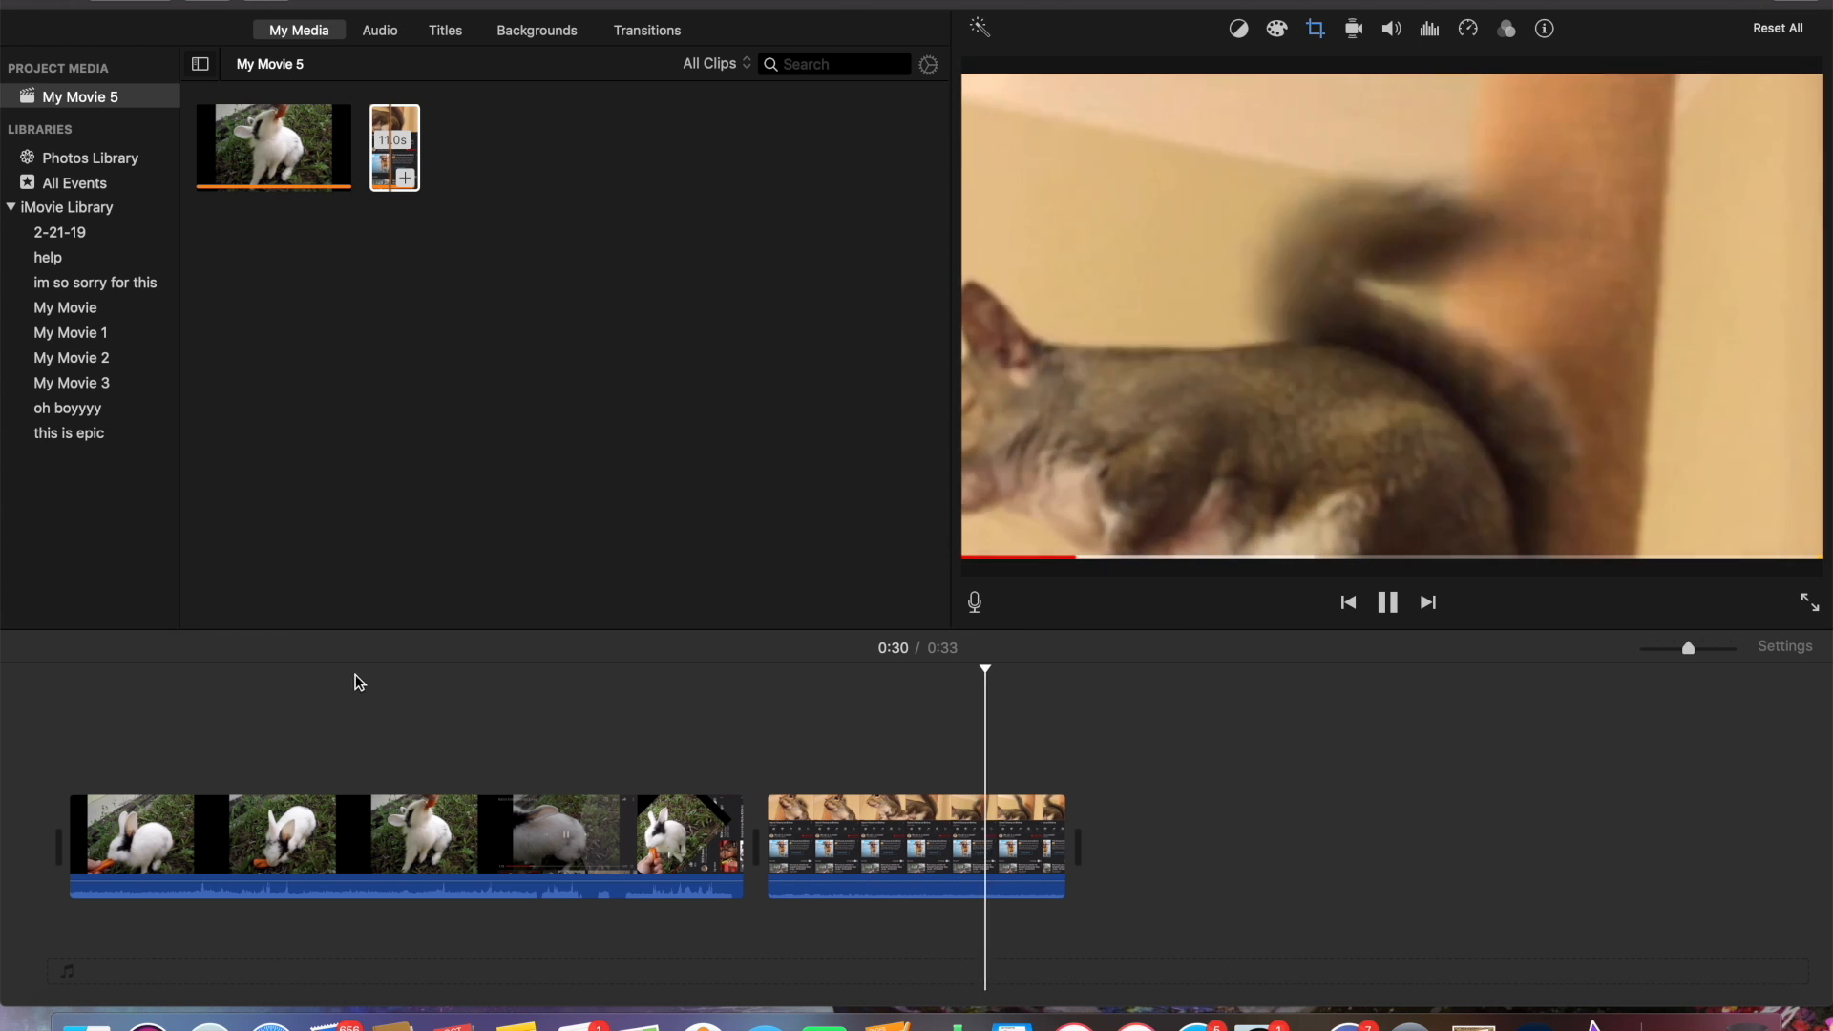
left_click(63, 716)
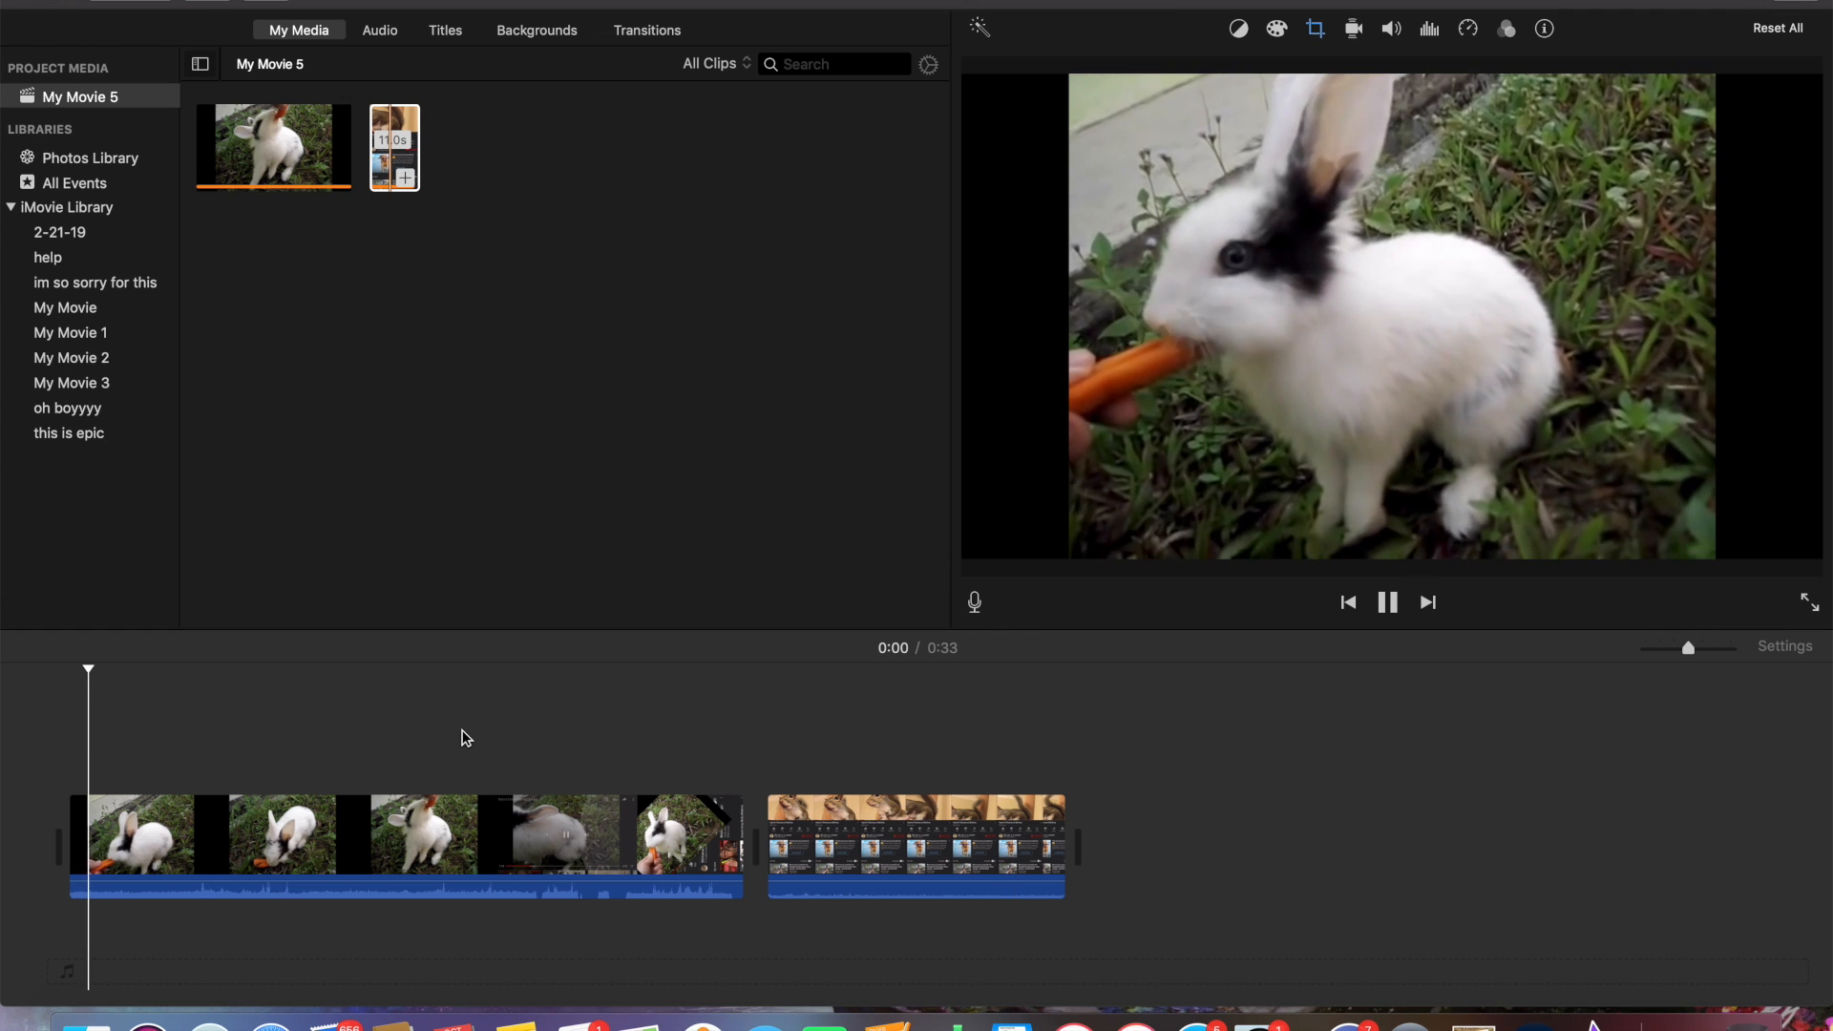
key("space")
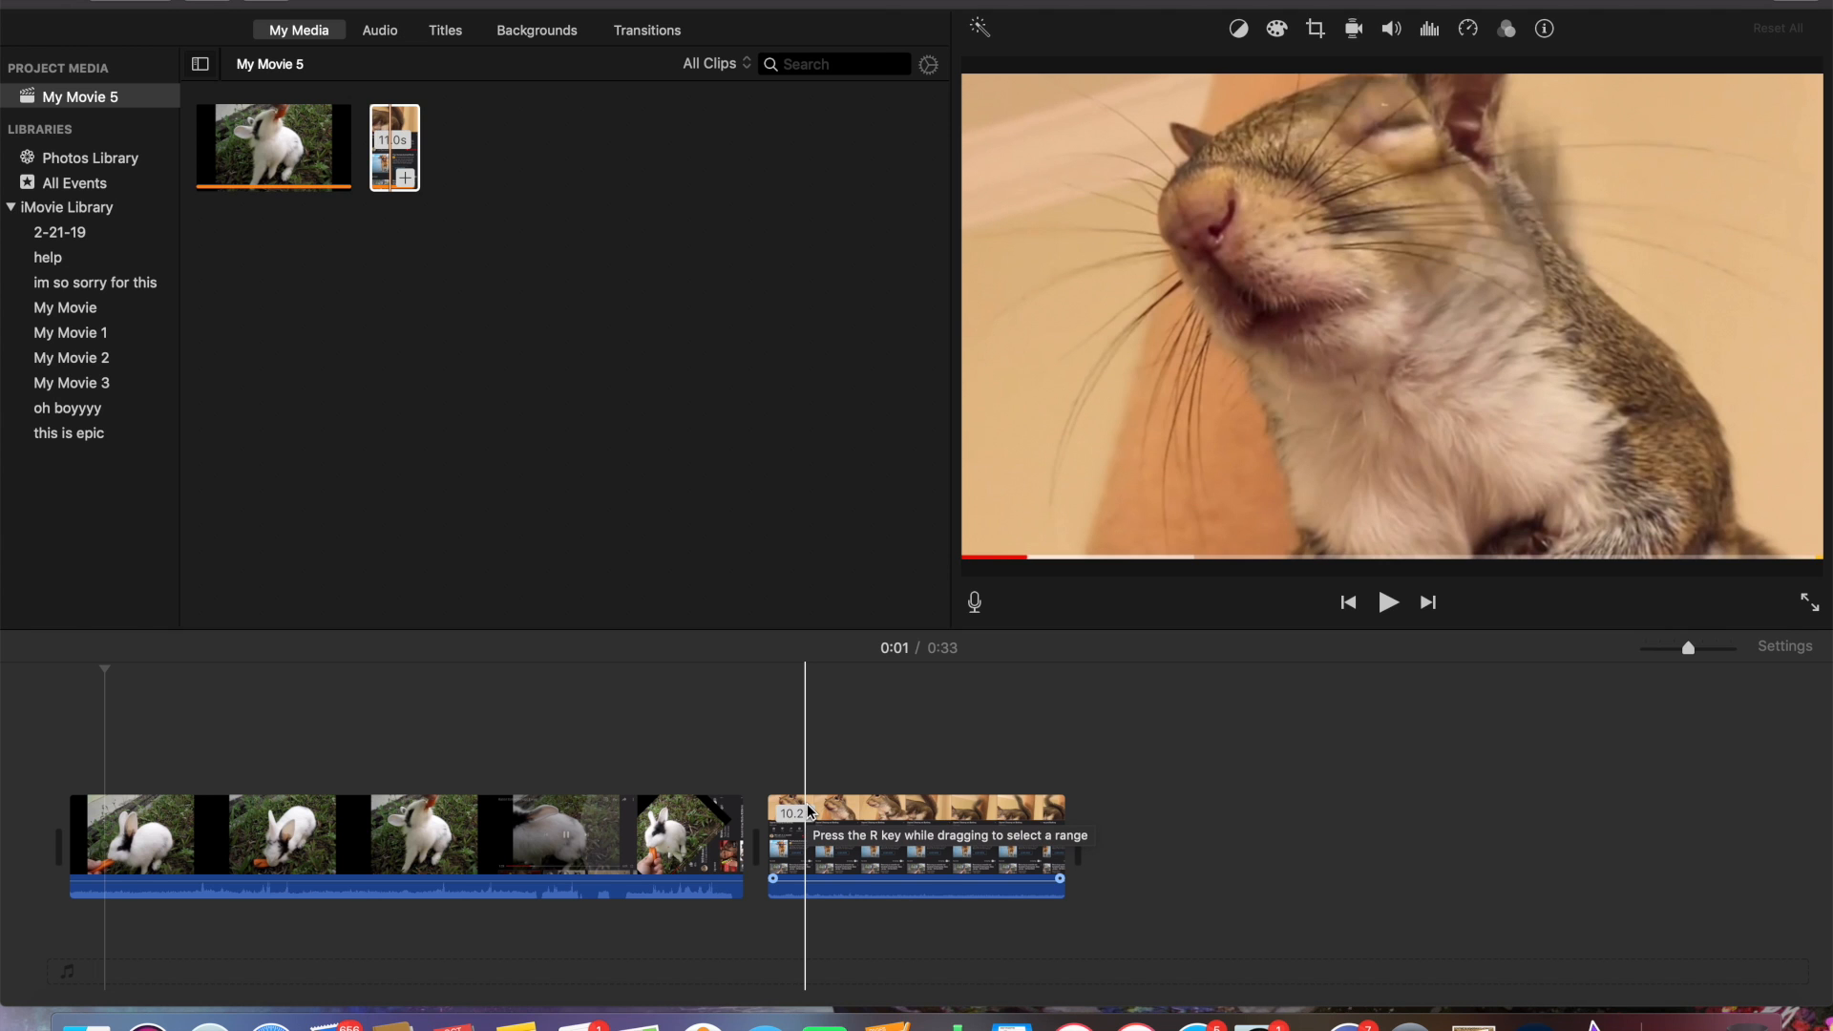
key("w")
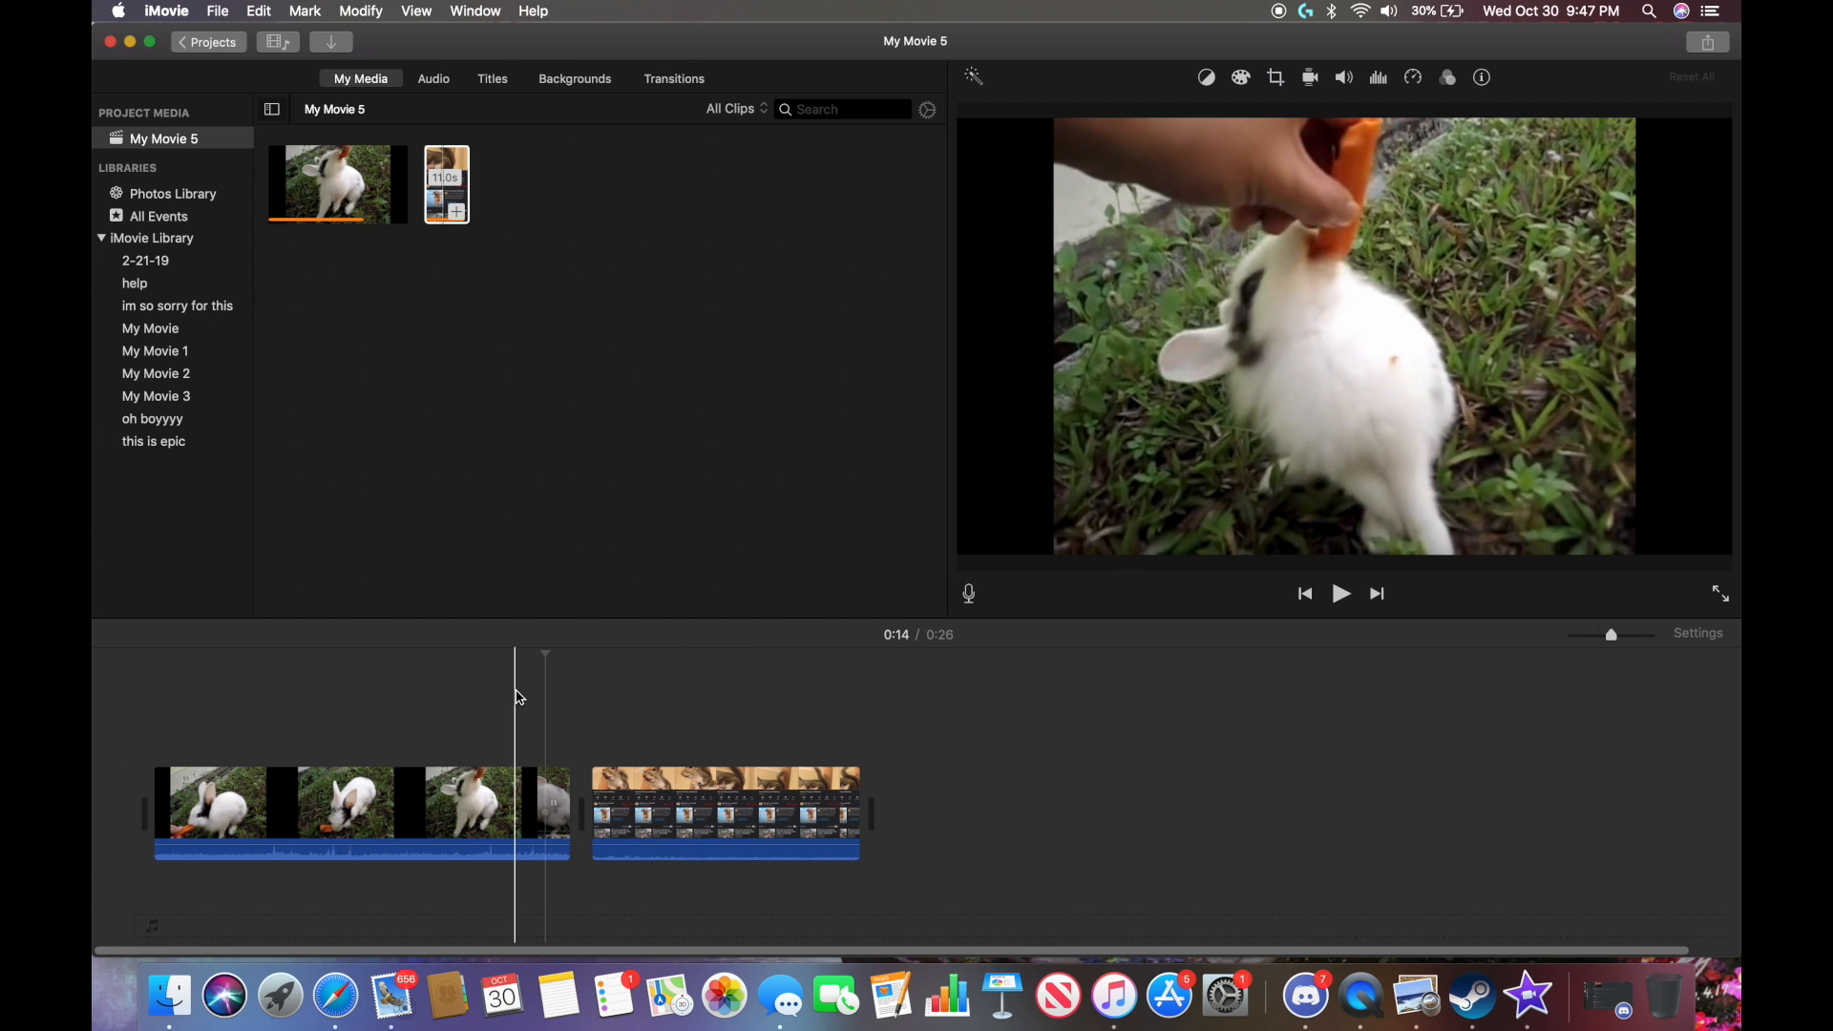
Play the timeline from 0:12 across the cut between the rabbit clip and the squirrel clip.
left_click(491, 659)
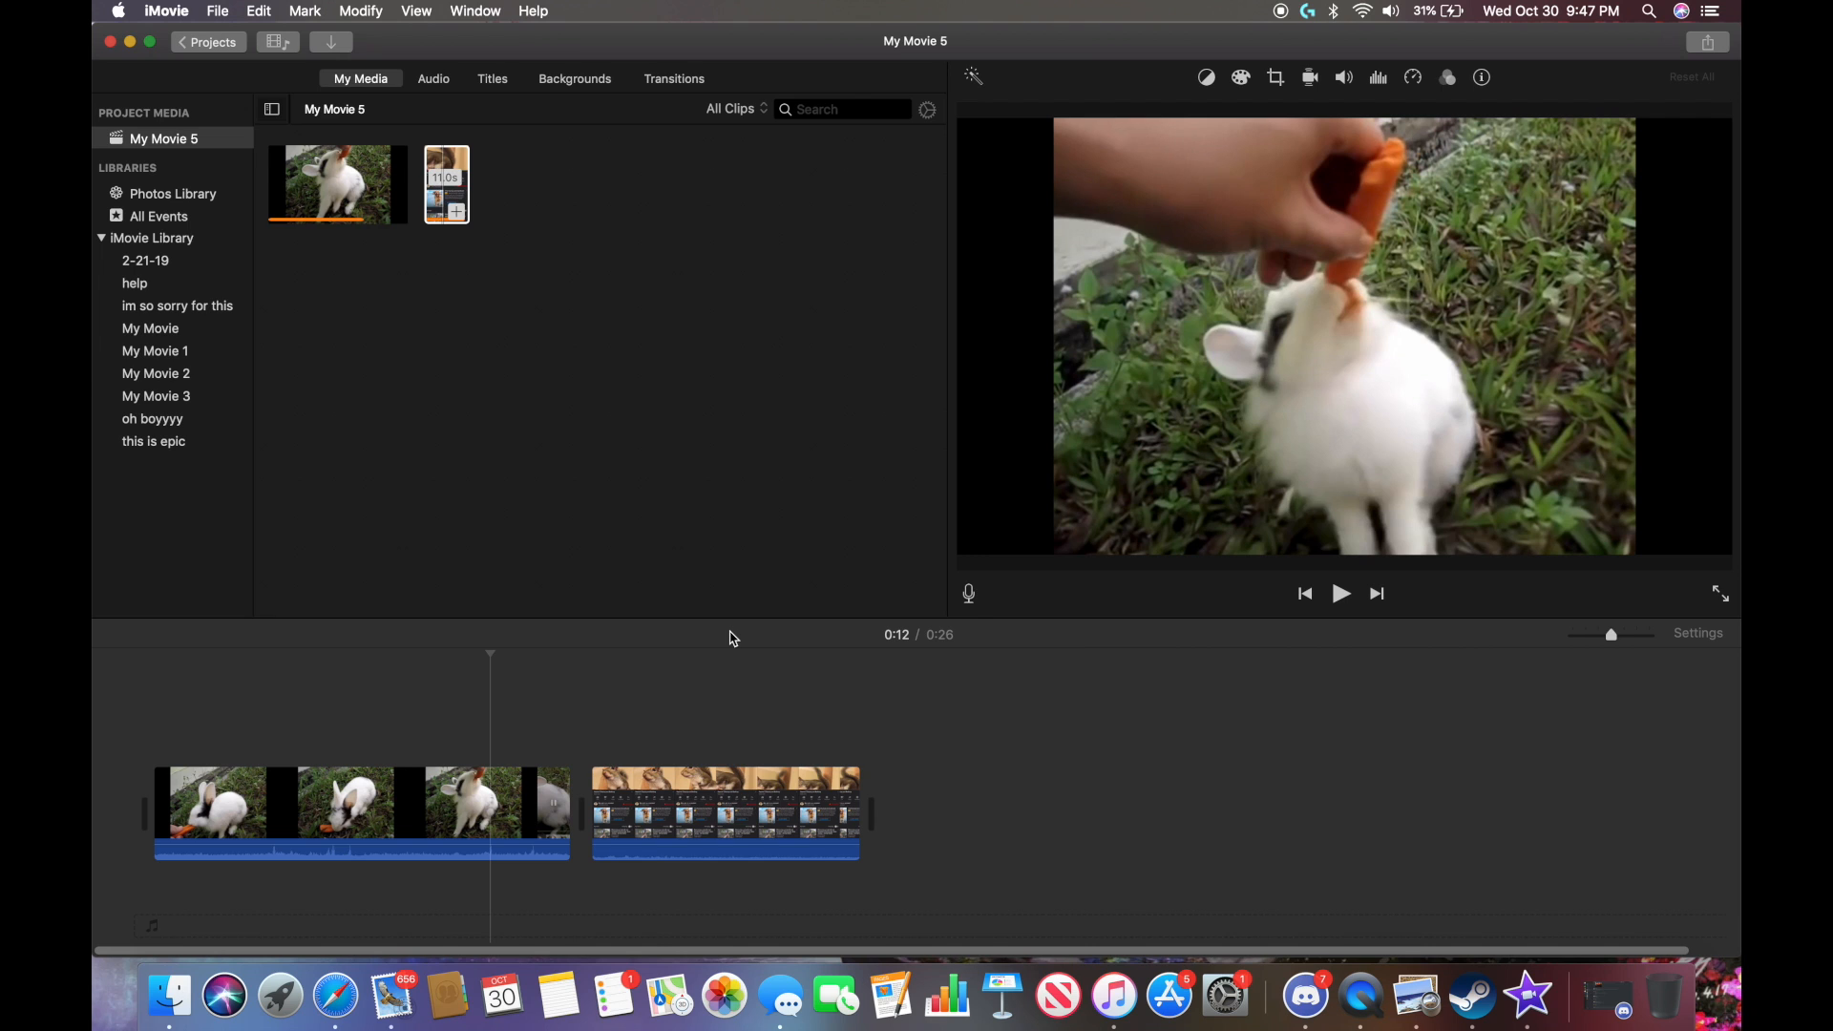
key("space")
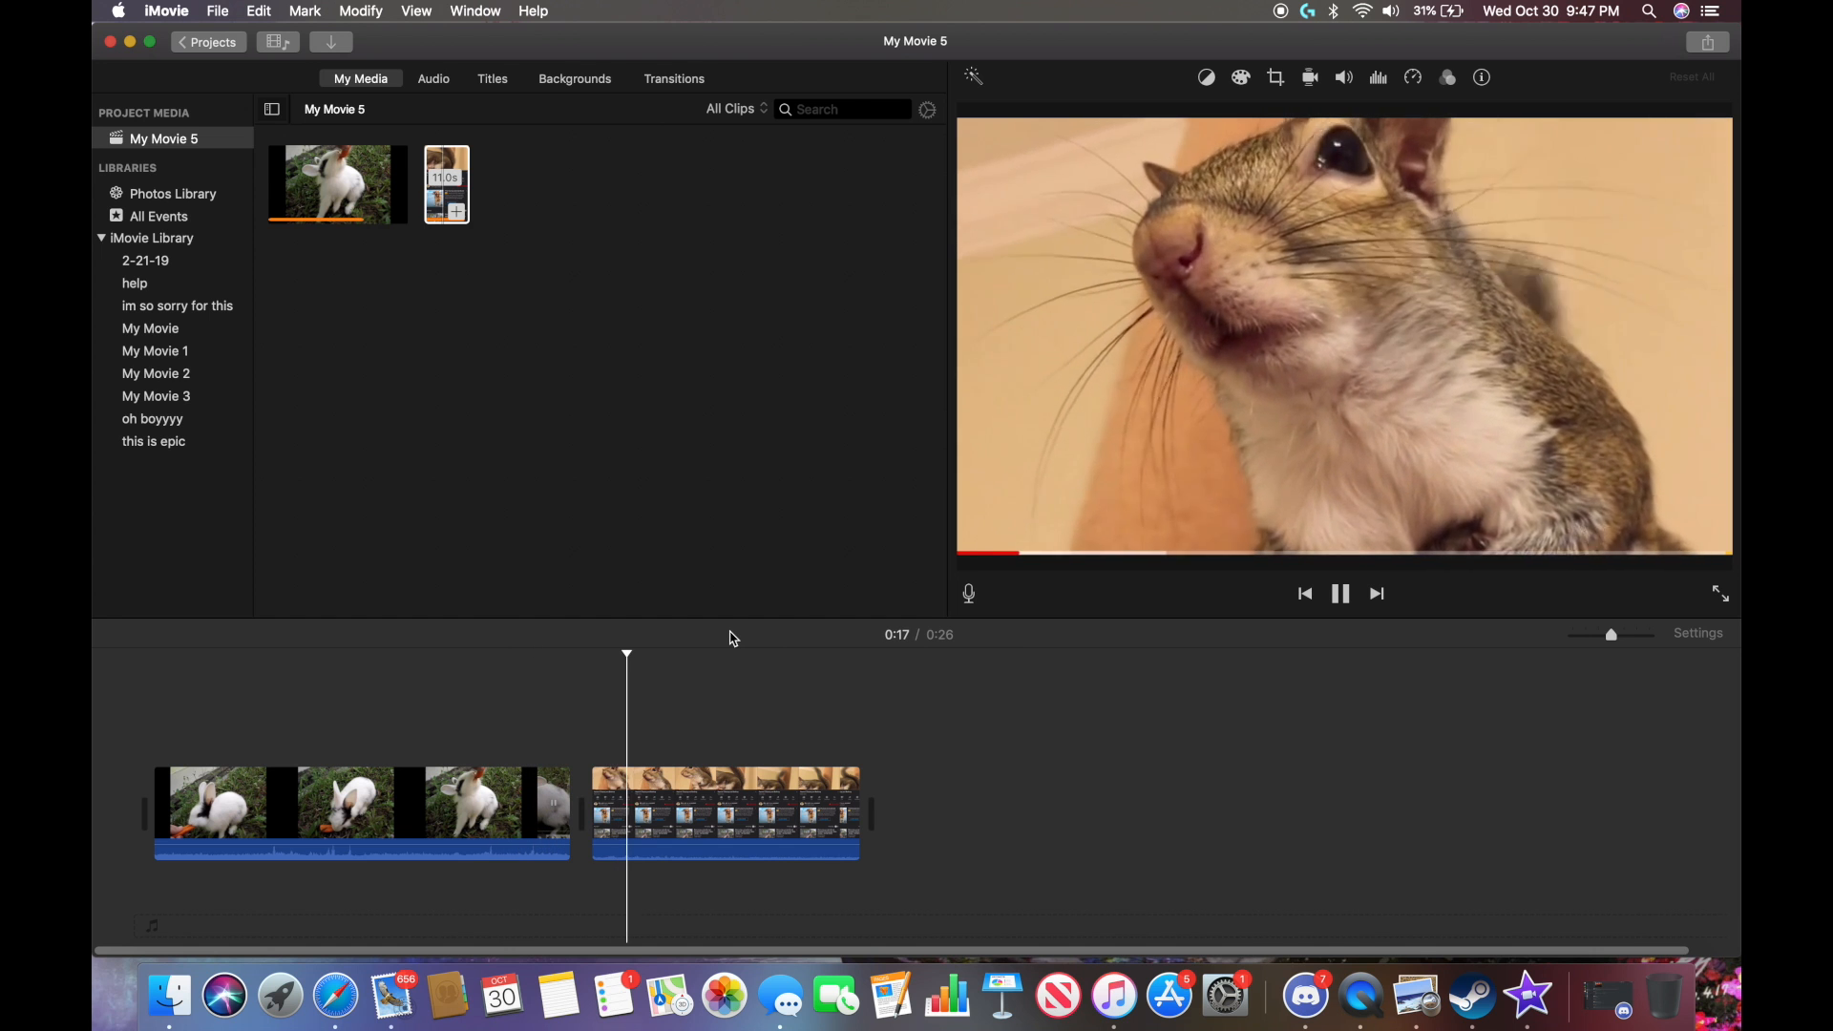
key("space")
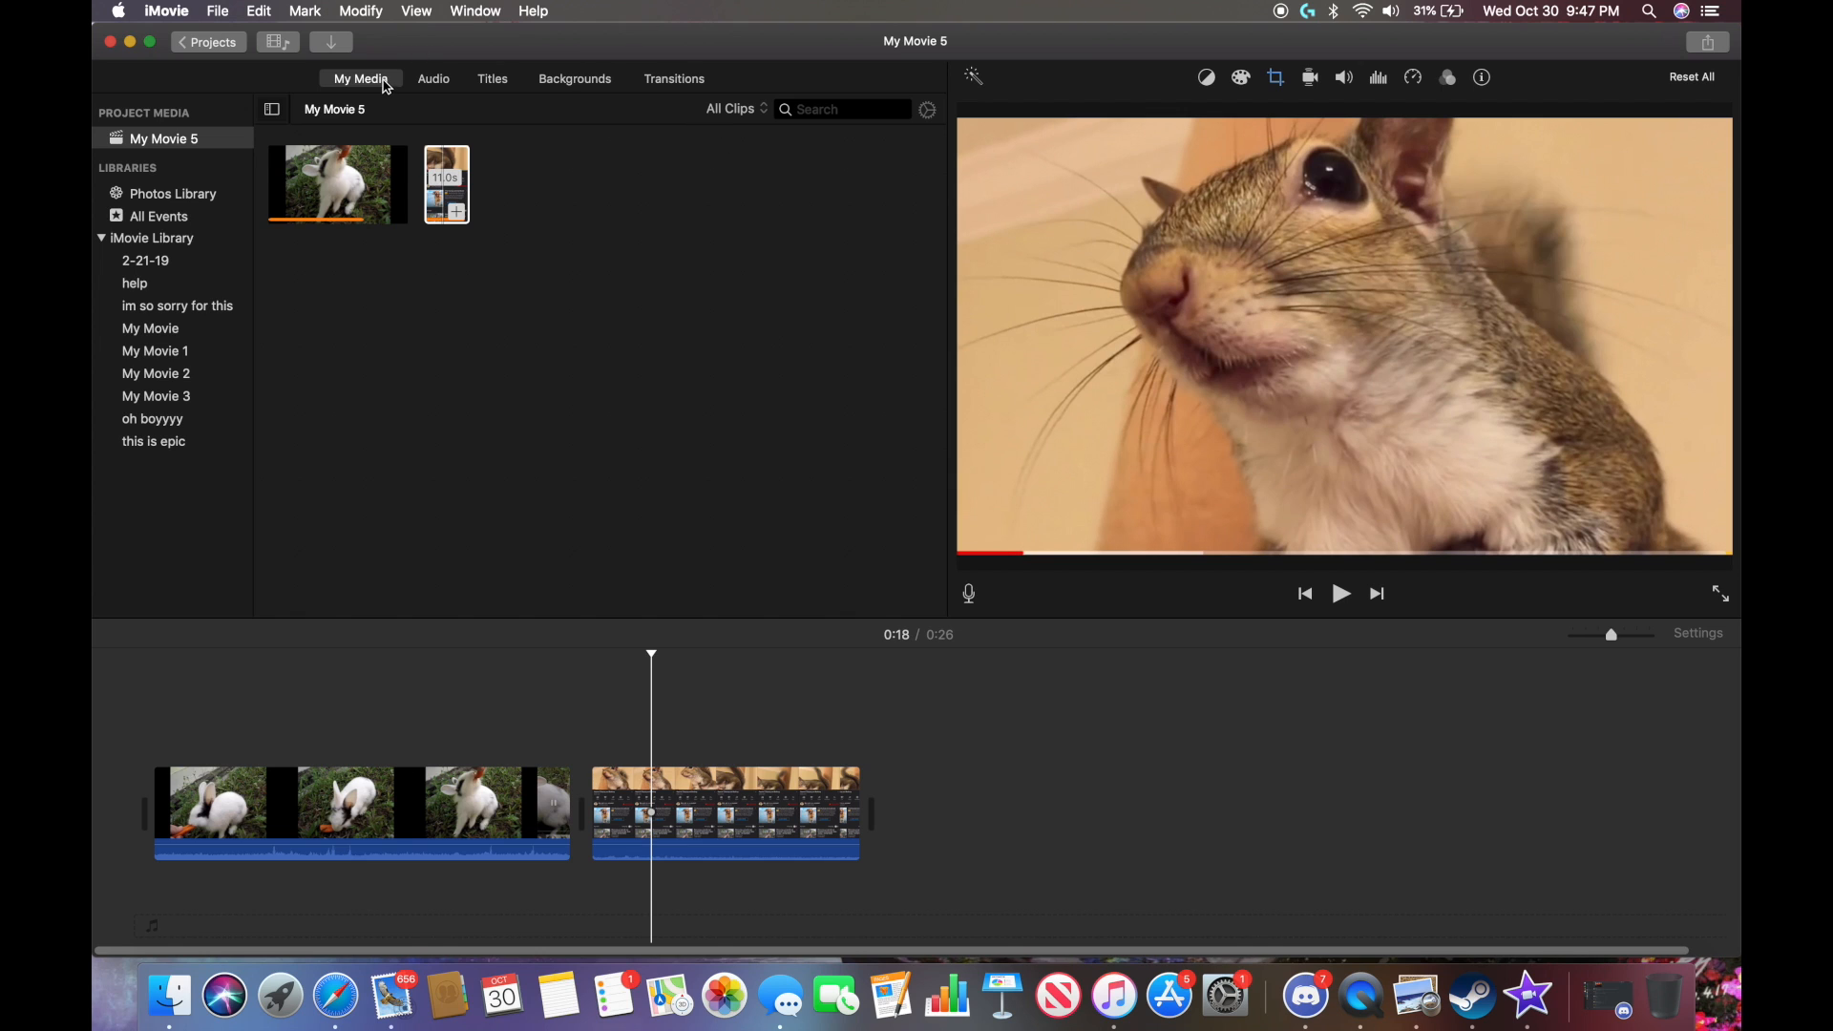
Add a Cross Blur transition between the rabbit clip and the squirrel clip.
left_click(707, 80)
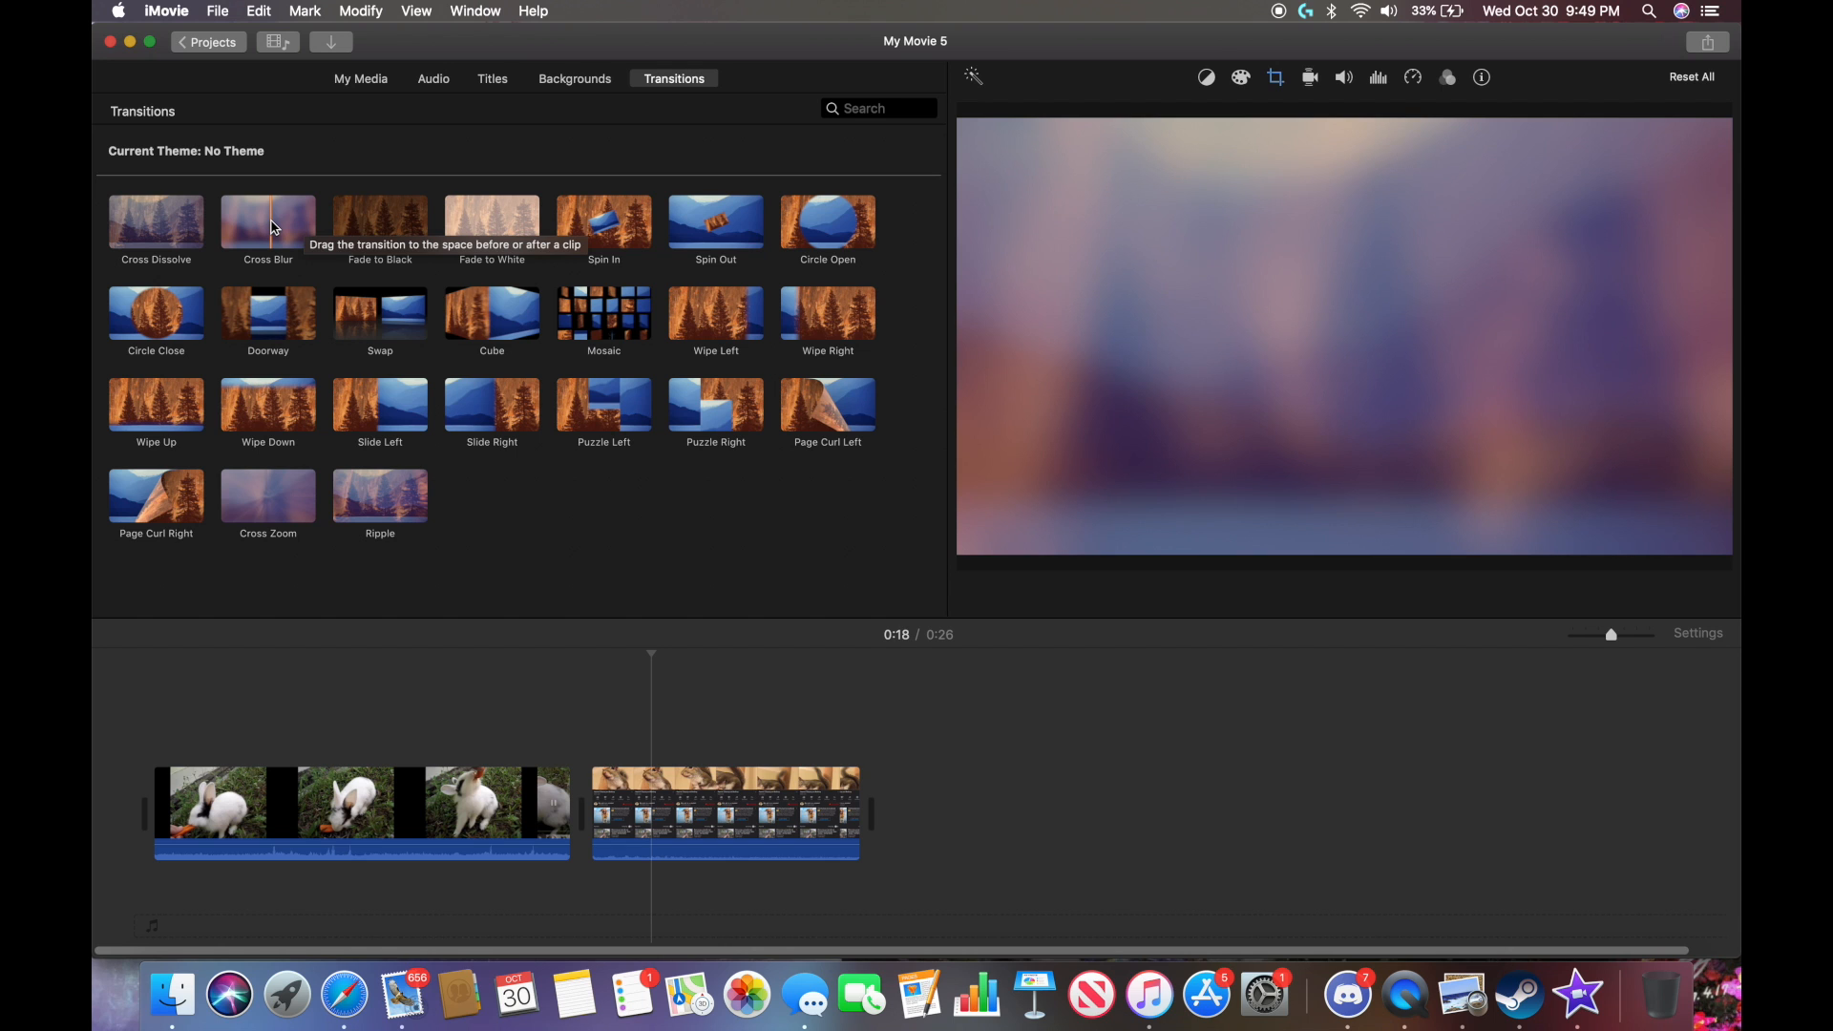
left_click(274, 227)
left_click_drag(274, 227, 566, 830)
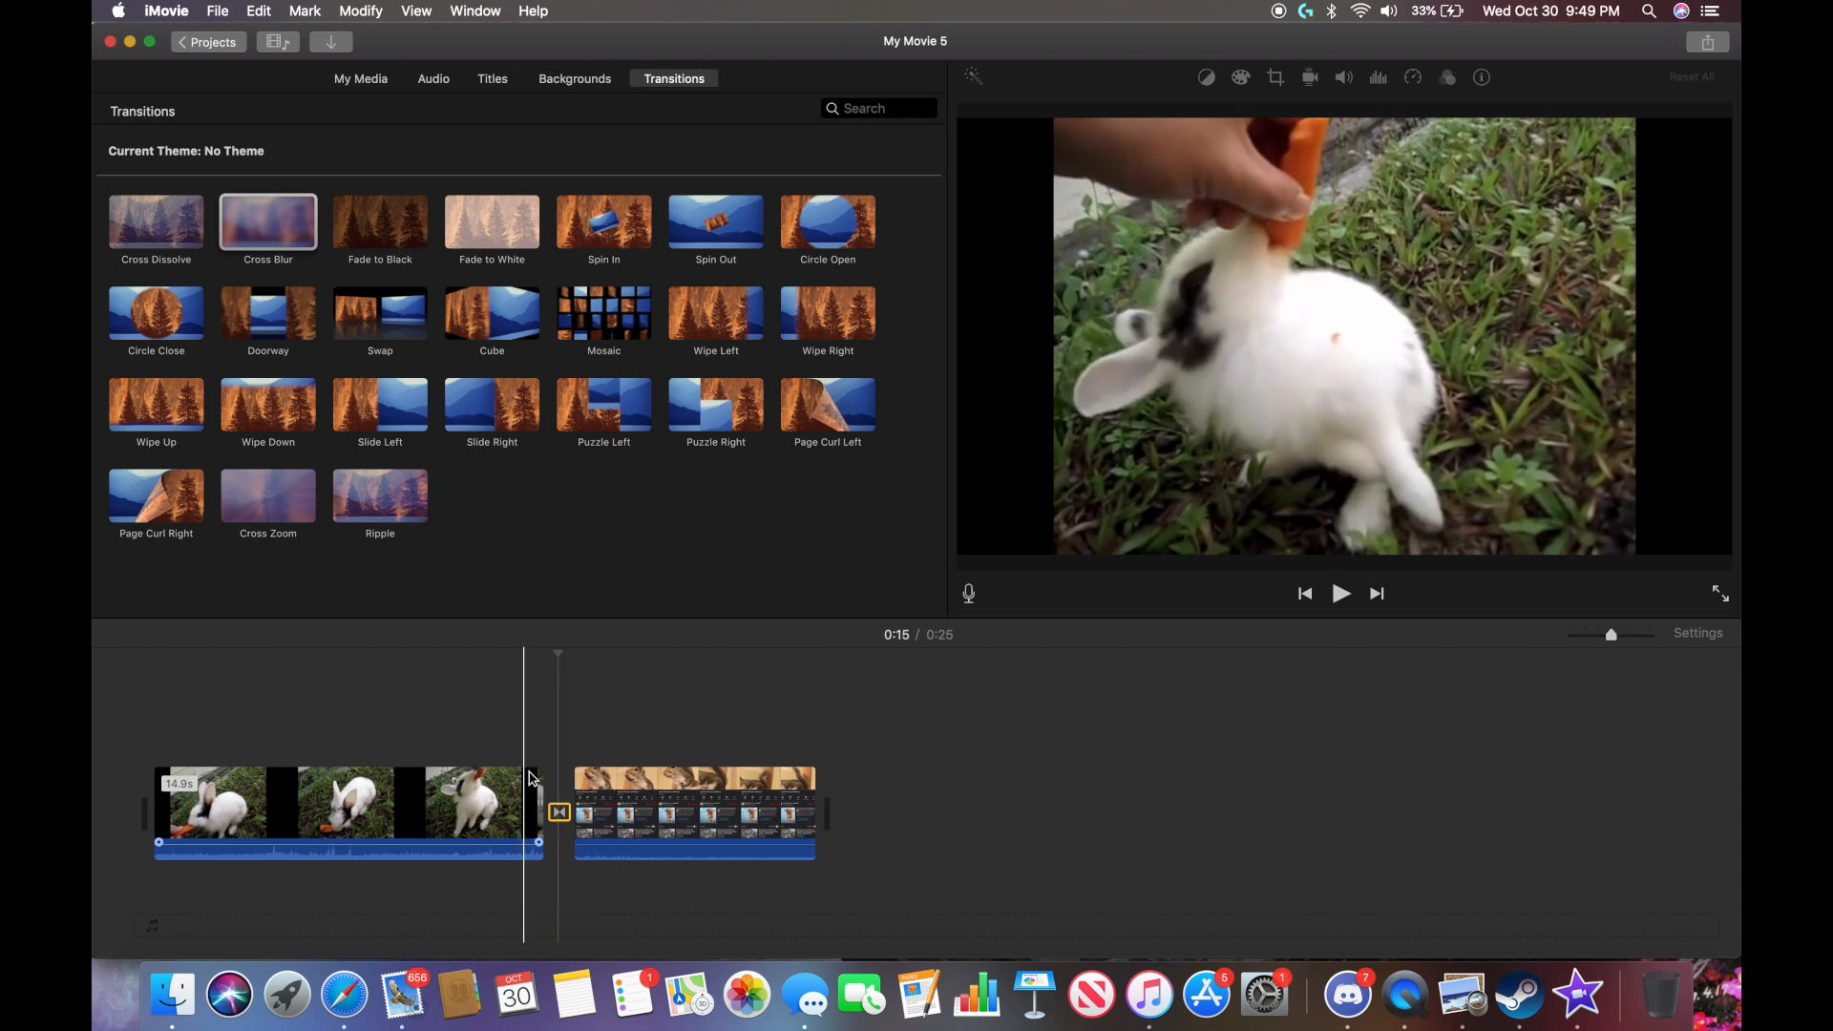
Play the timeline from late in the rabbit clip through the Cross Blur transition into the squirrel clip.
left_click(465, 702)
key("space")
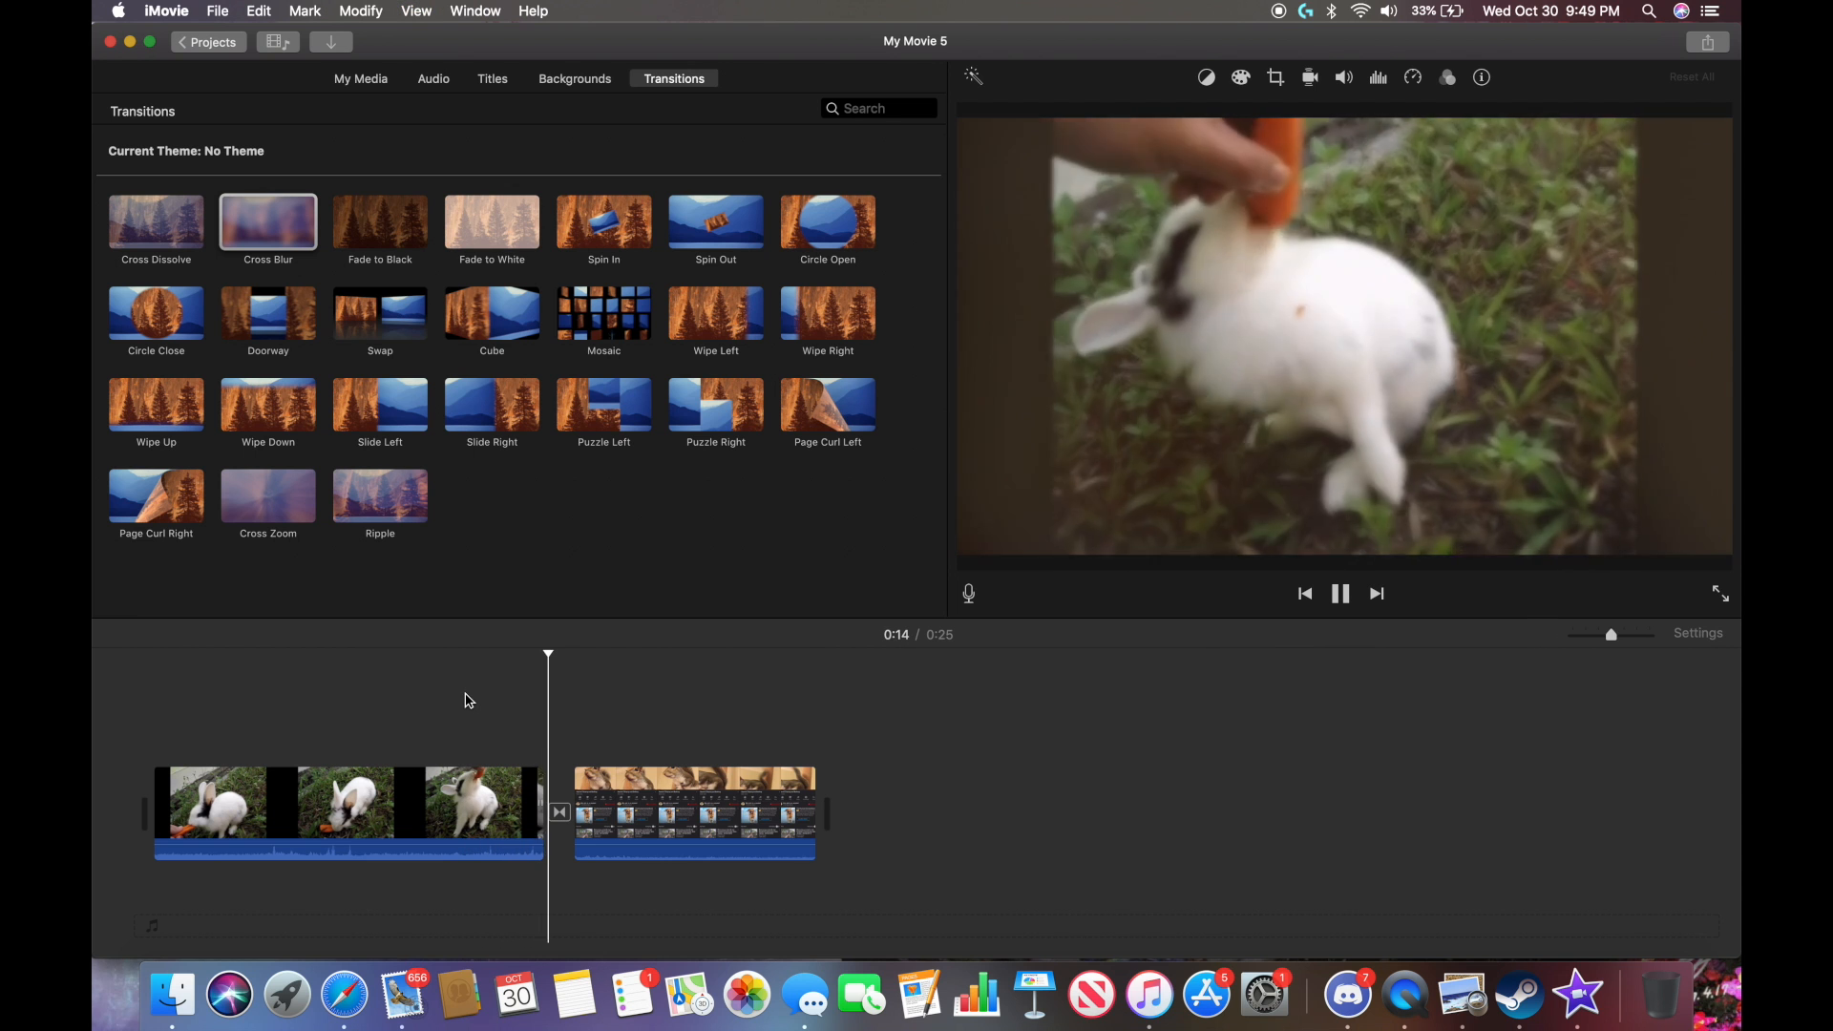
key("space")
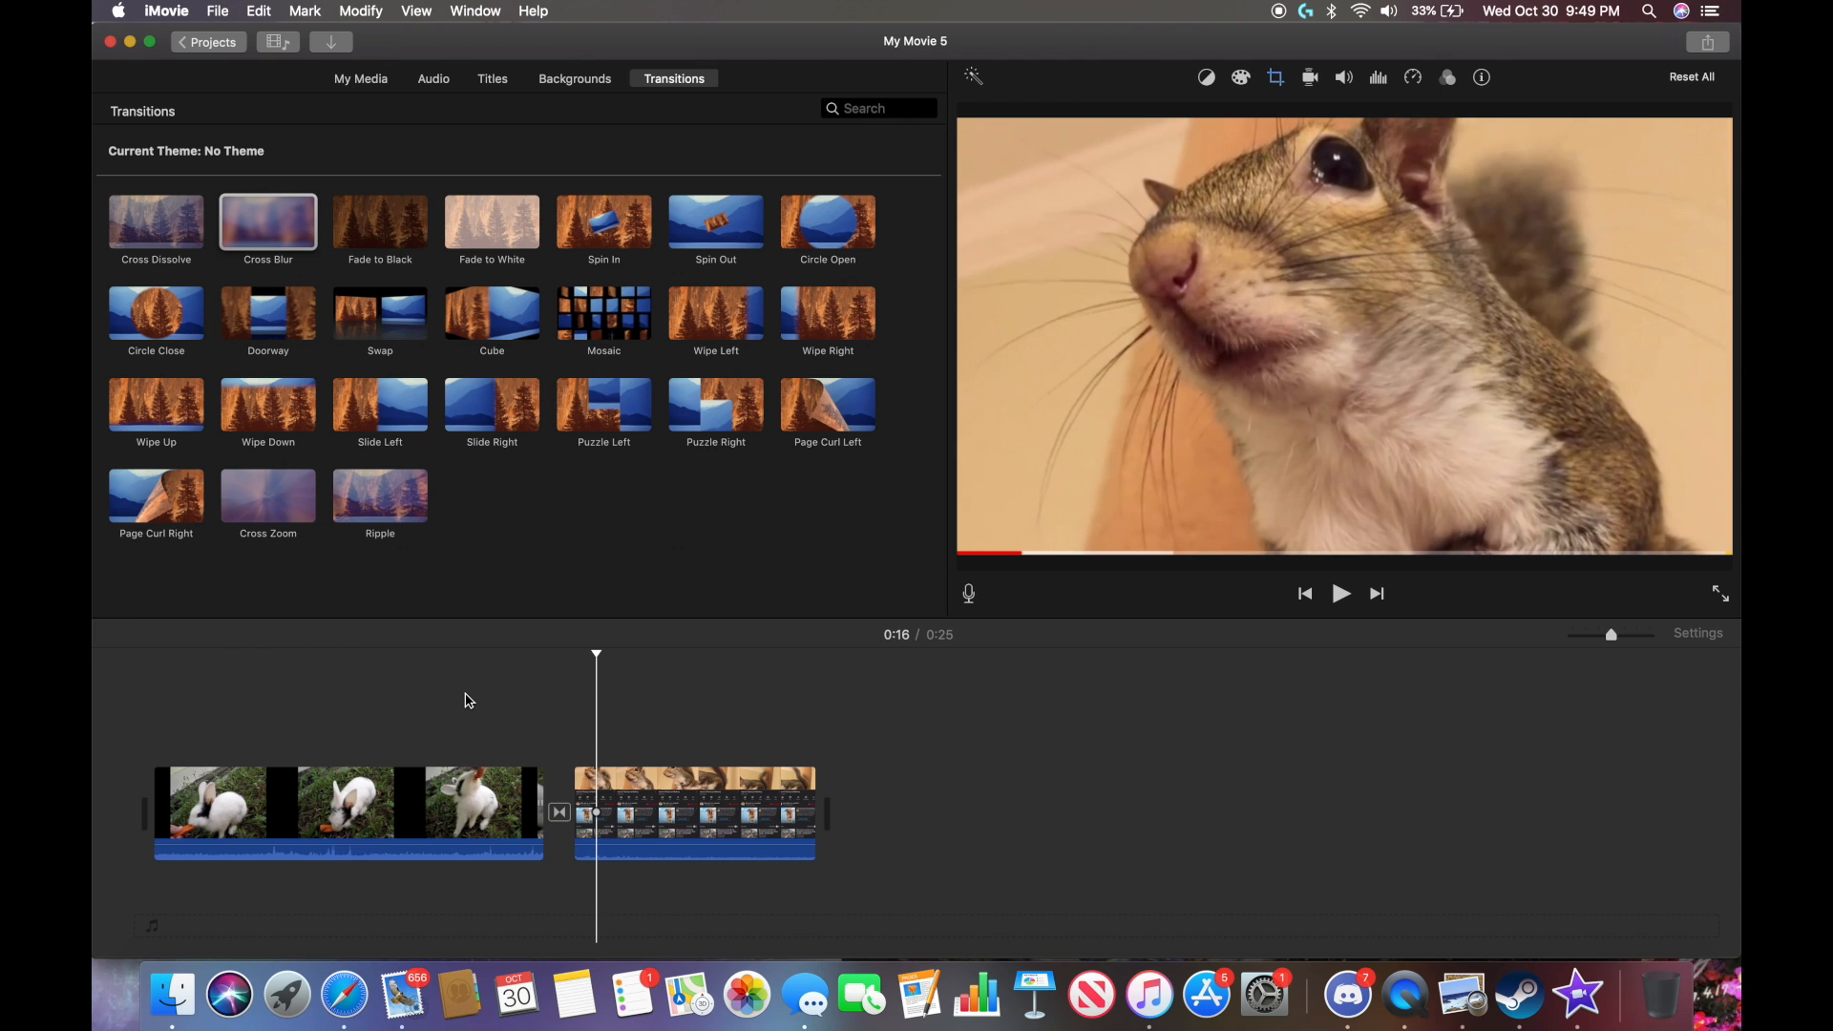
Apply the Silent Era clip filter to the squirrel clip in the timeline.
left_click(361, 78)
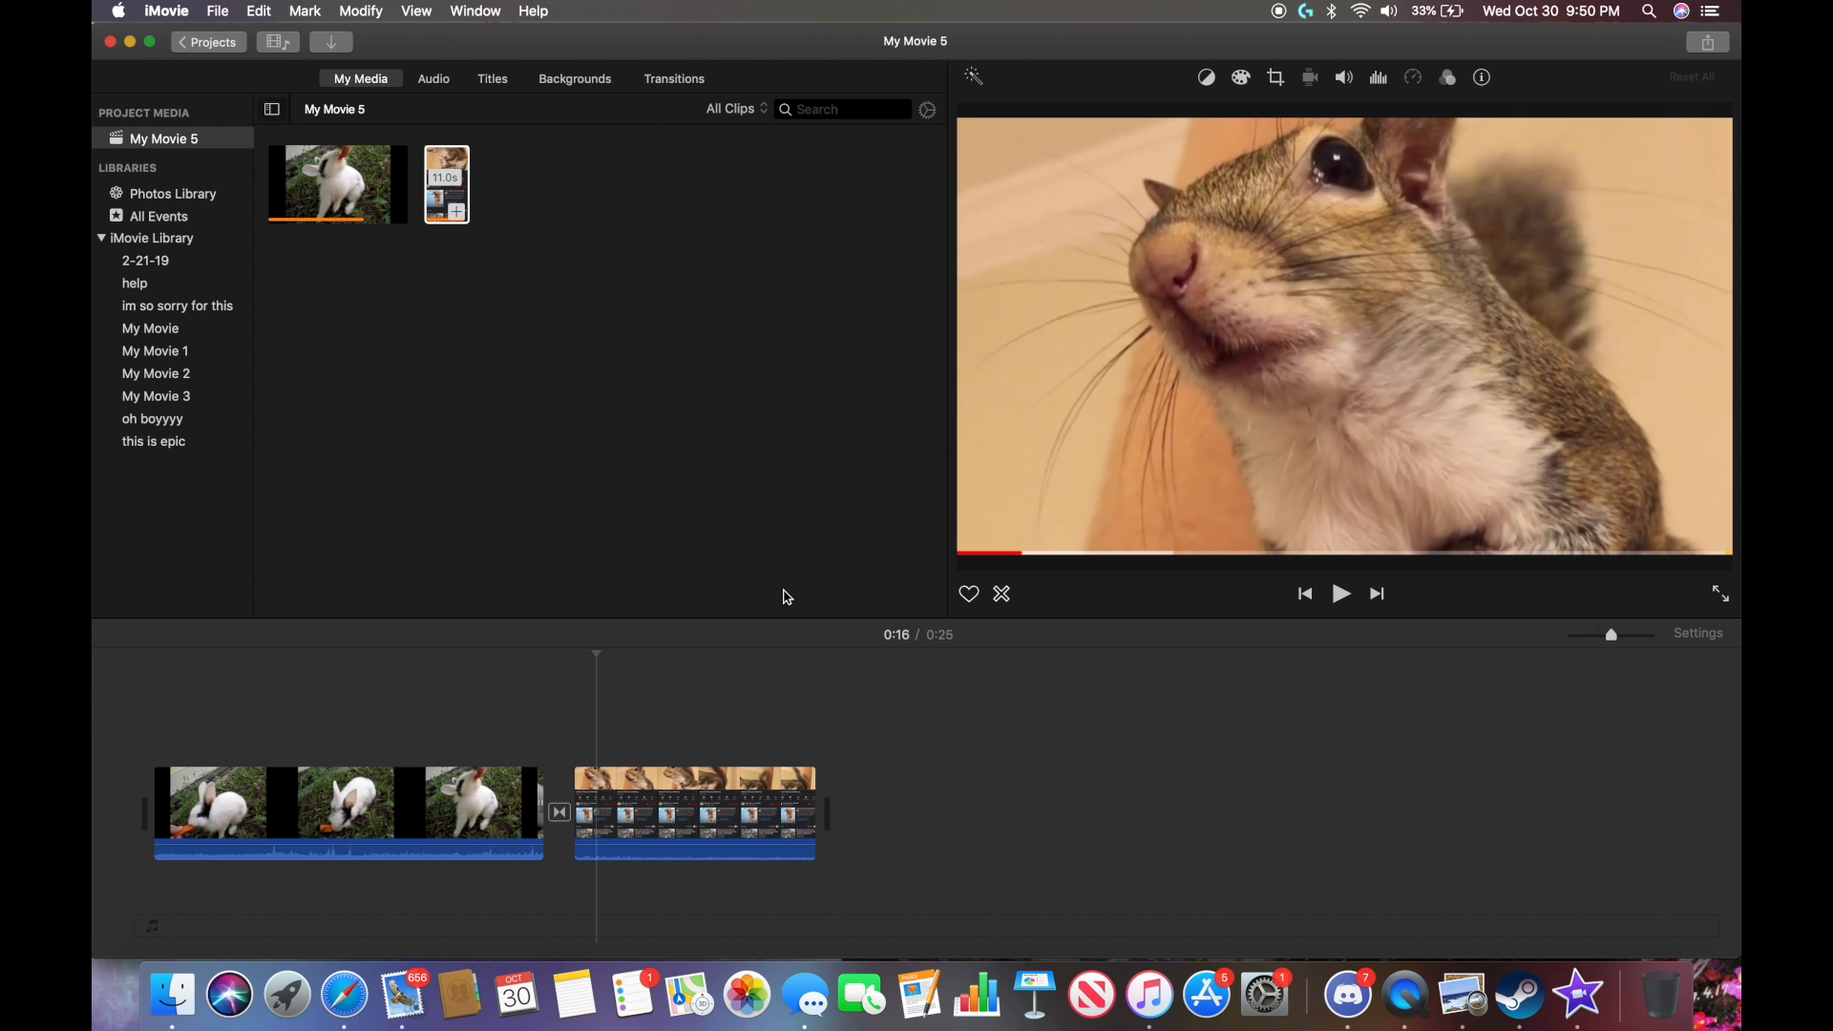
left_click(642, 840)
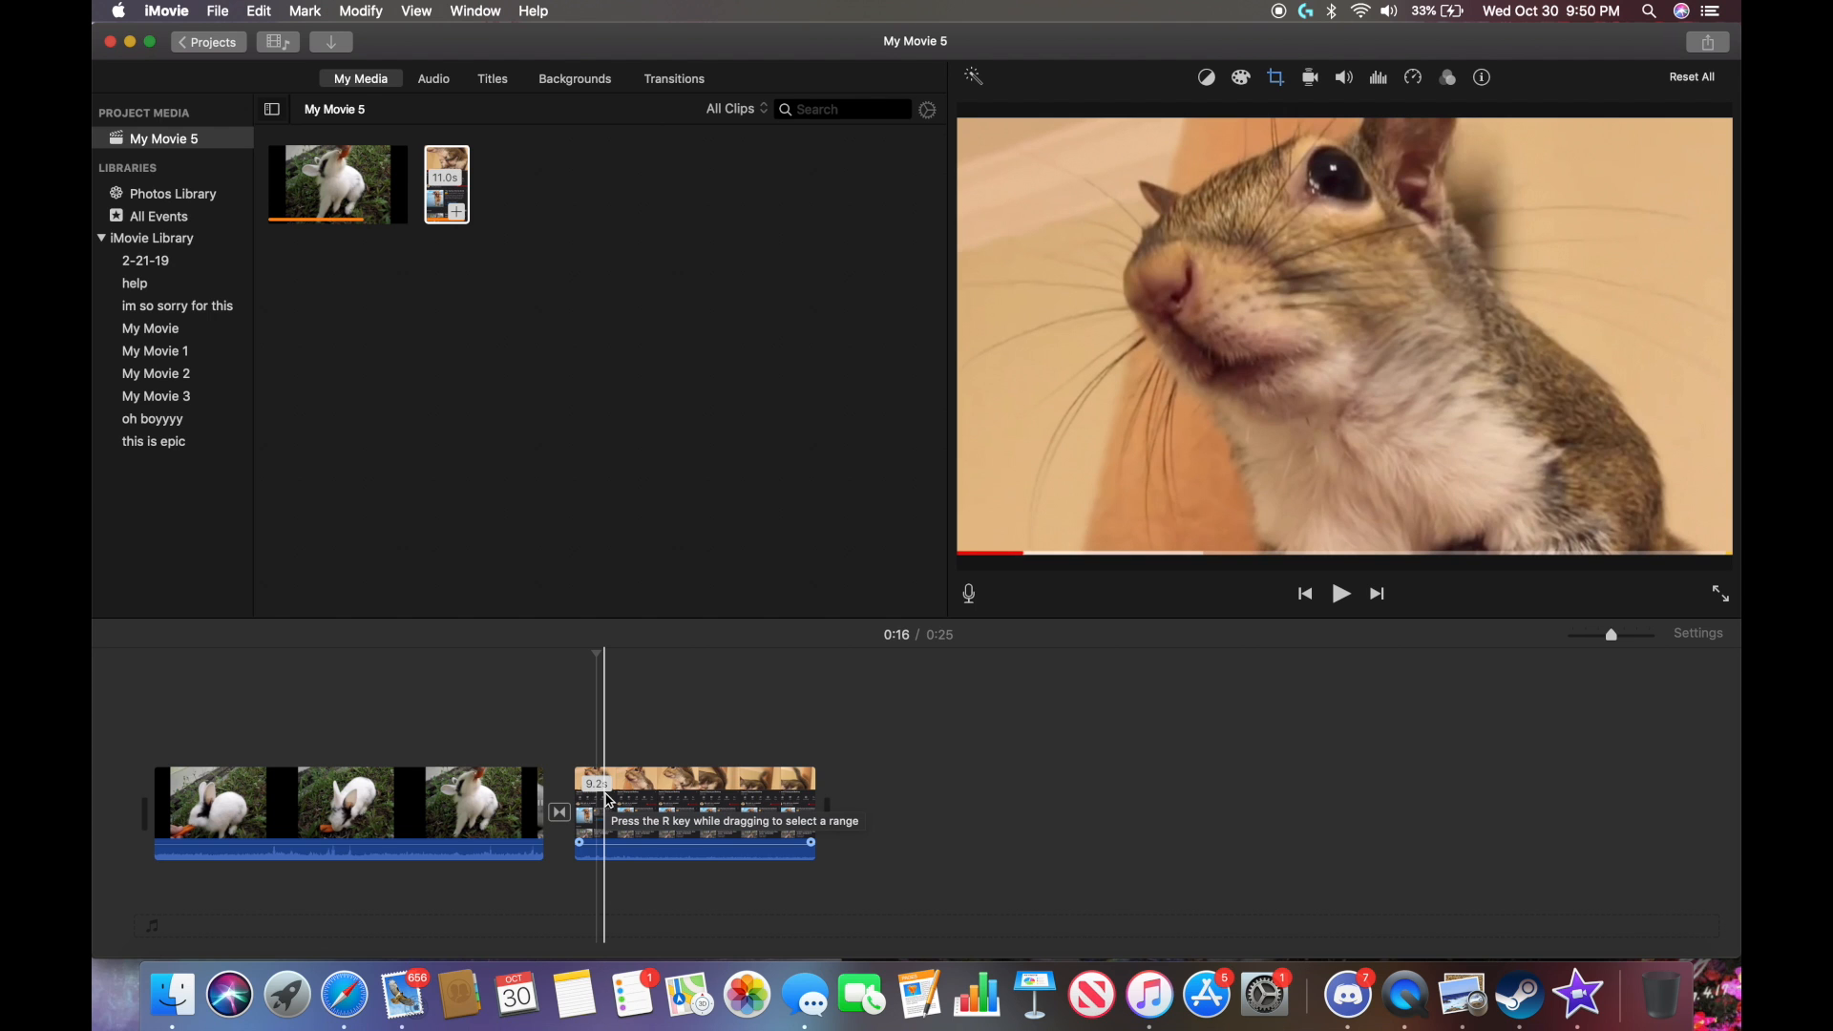
left_click(669, 811)
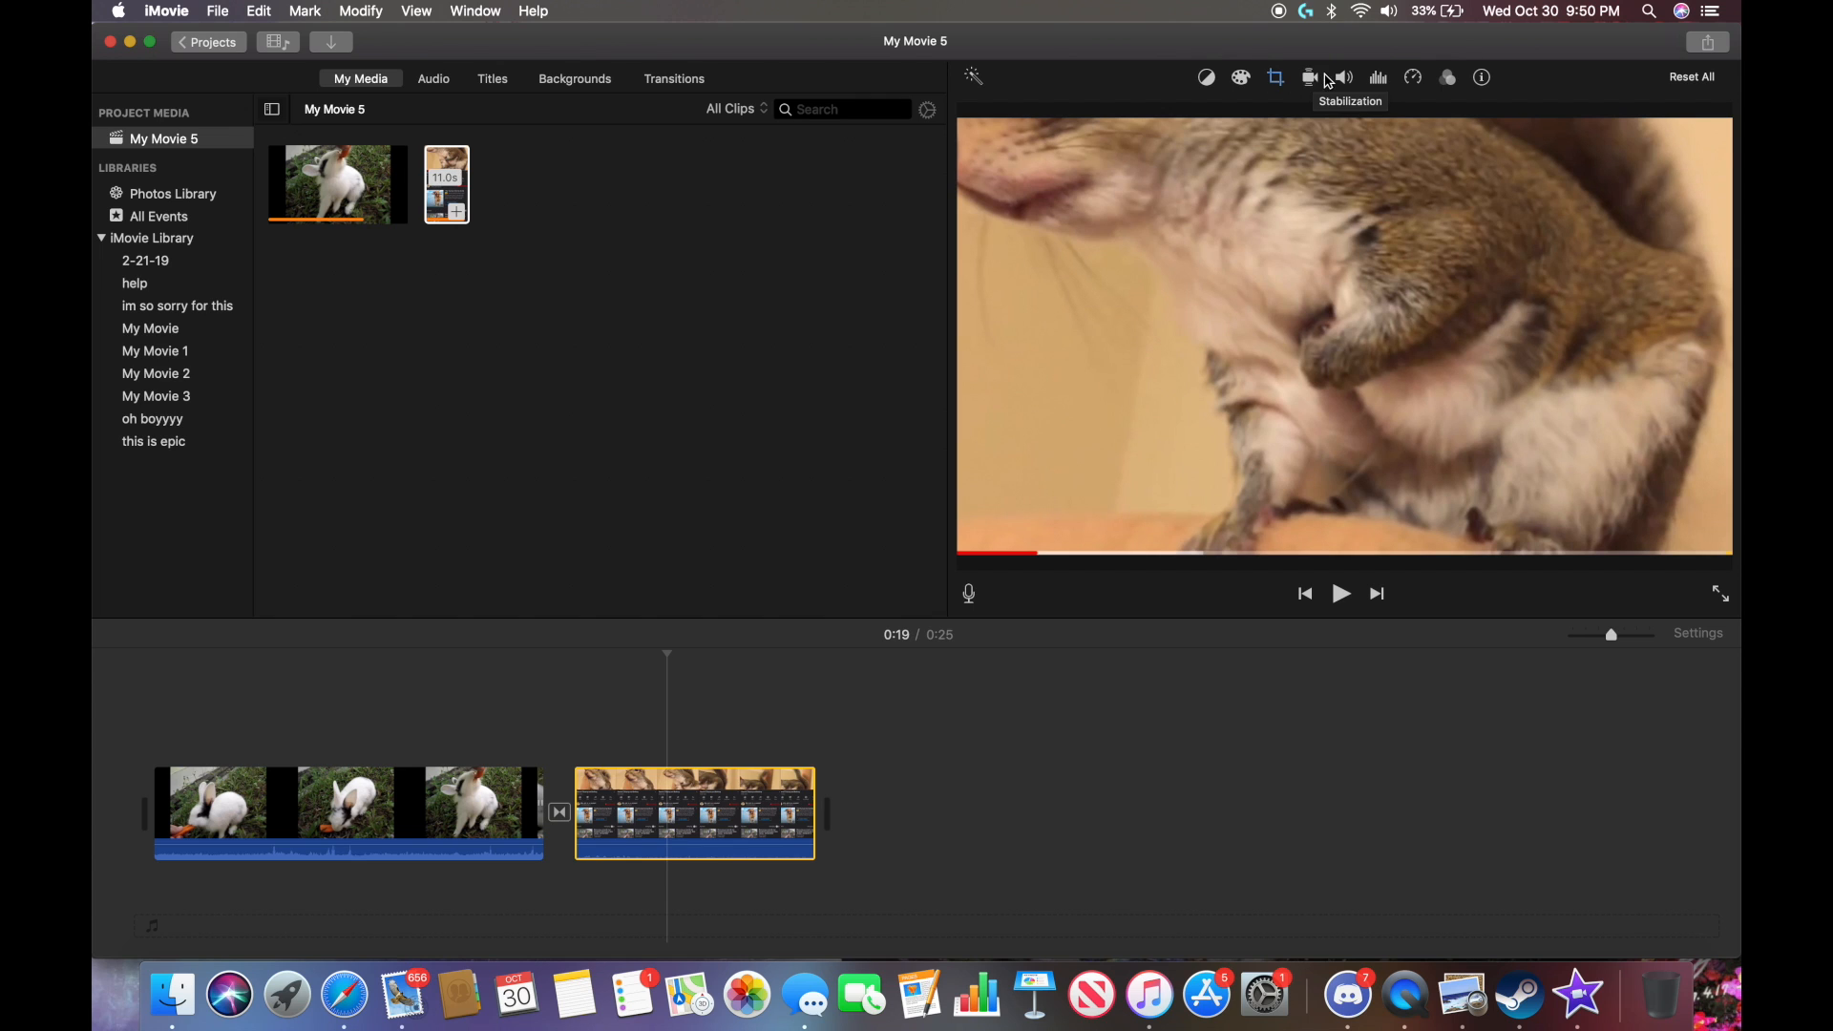
left_click(1455, 88)
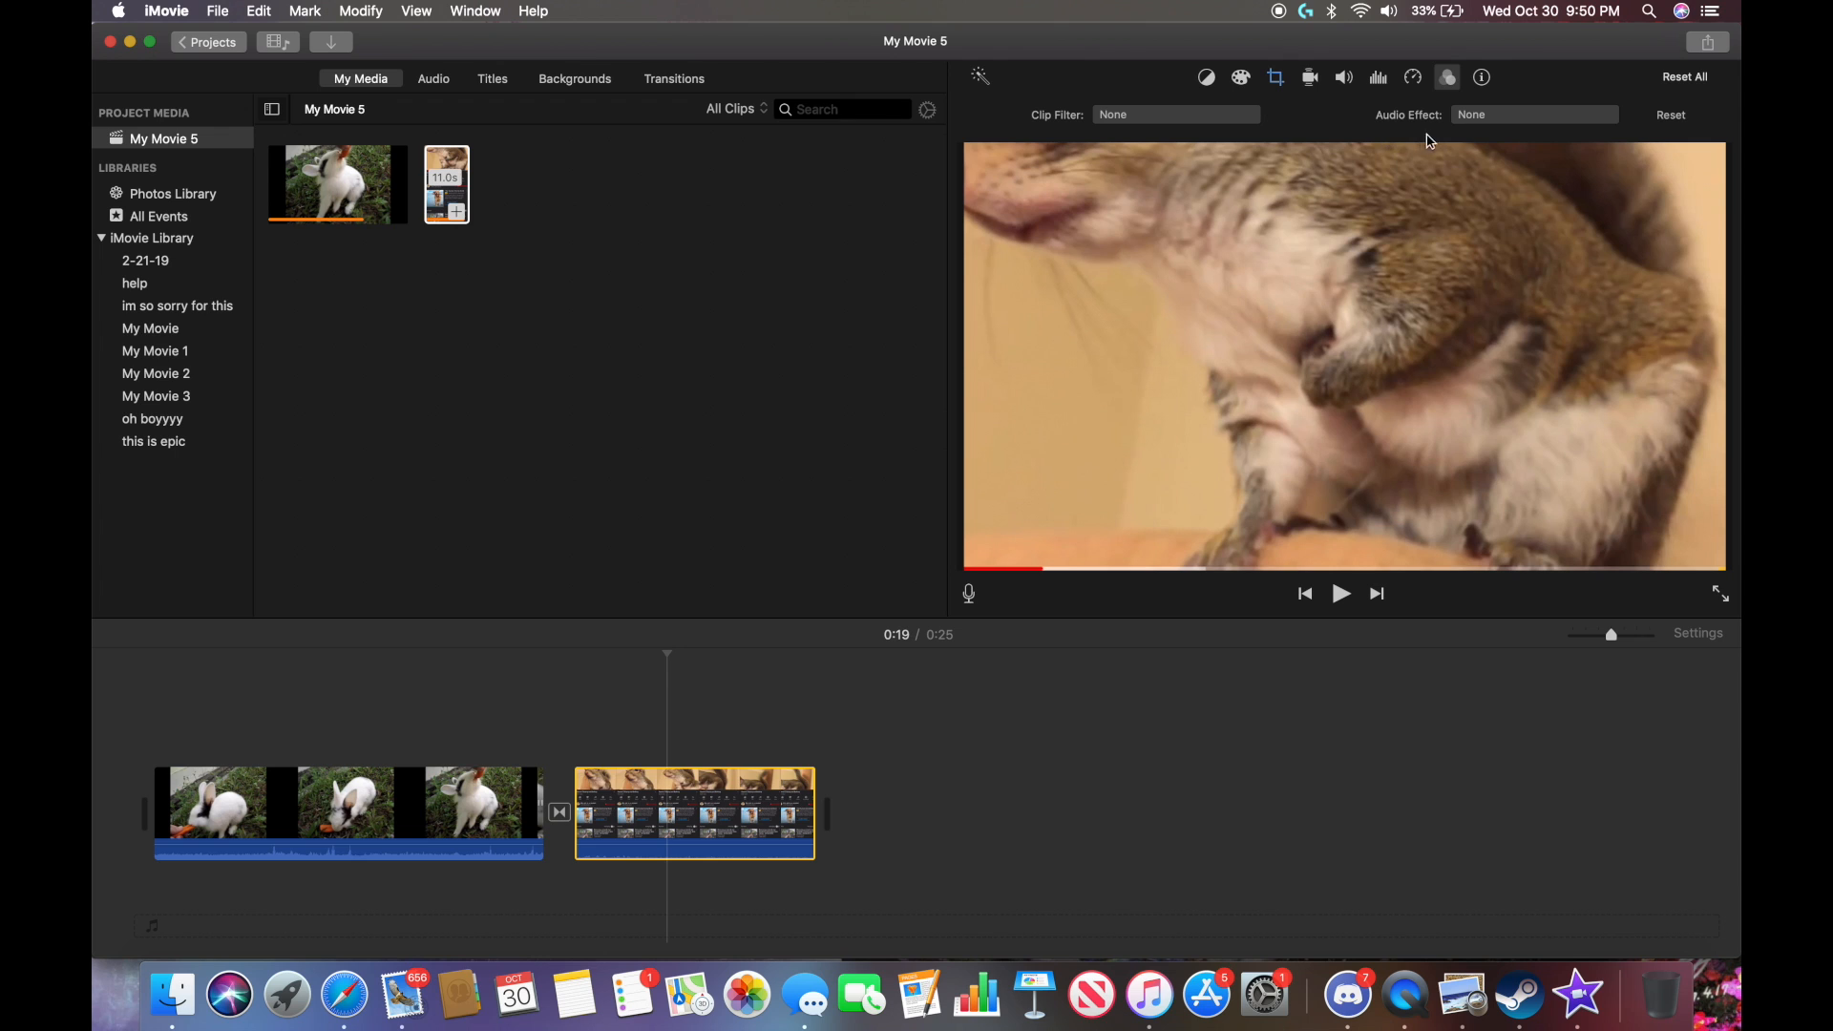
left_click(1150, 122)
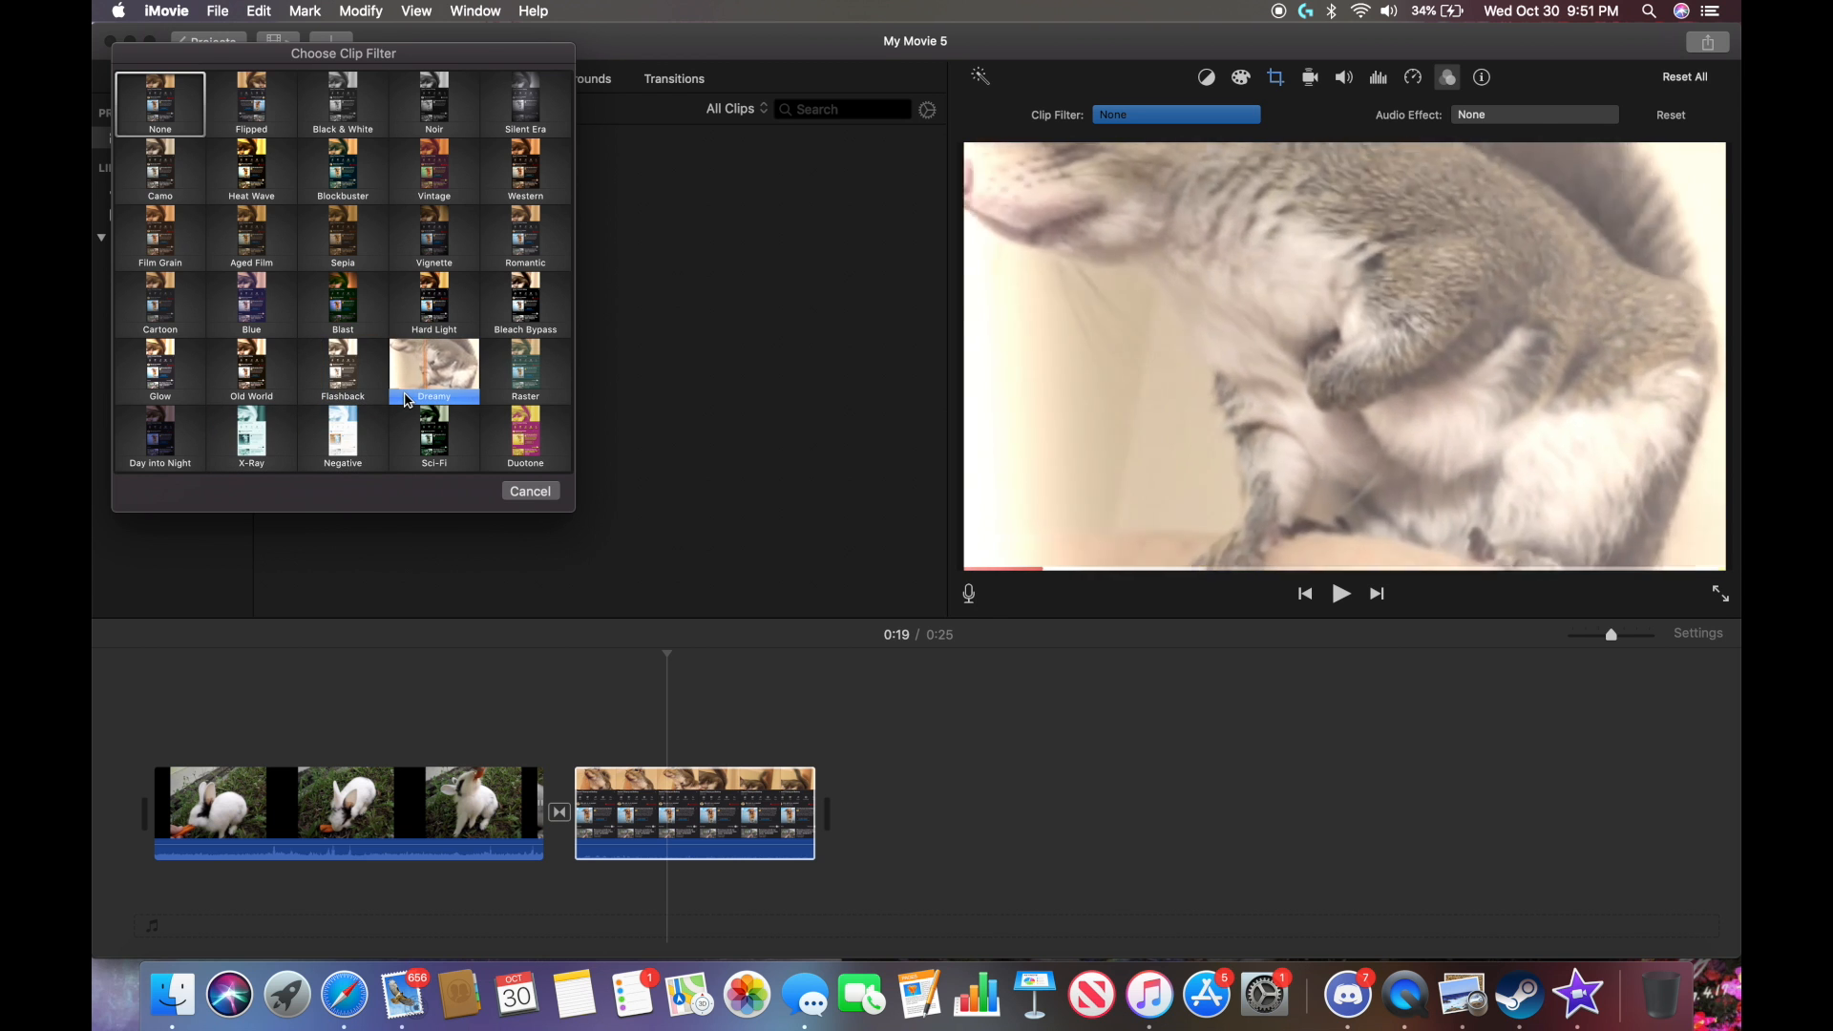
left_click(537, 130)
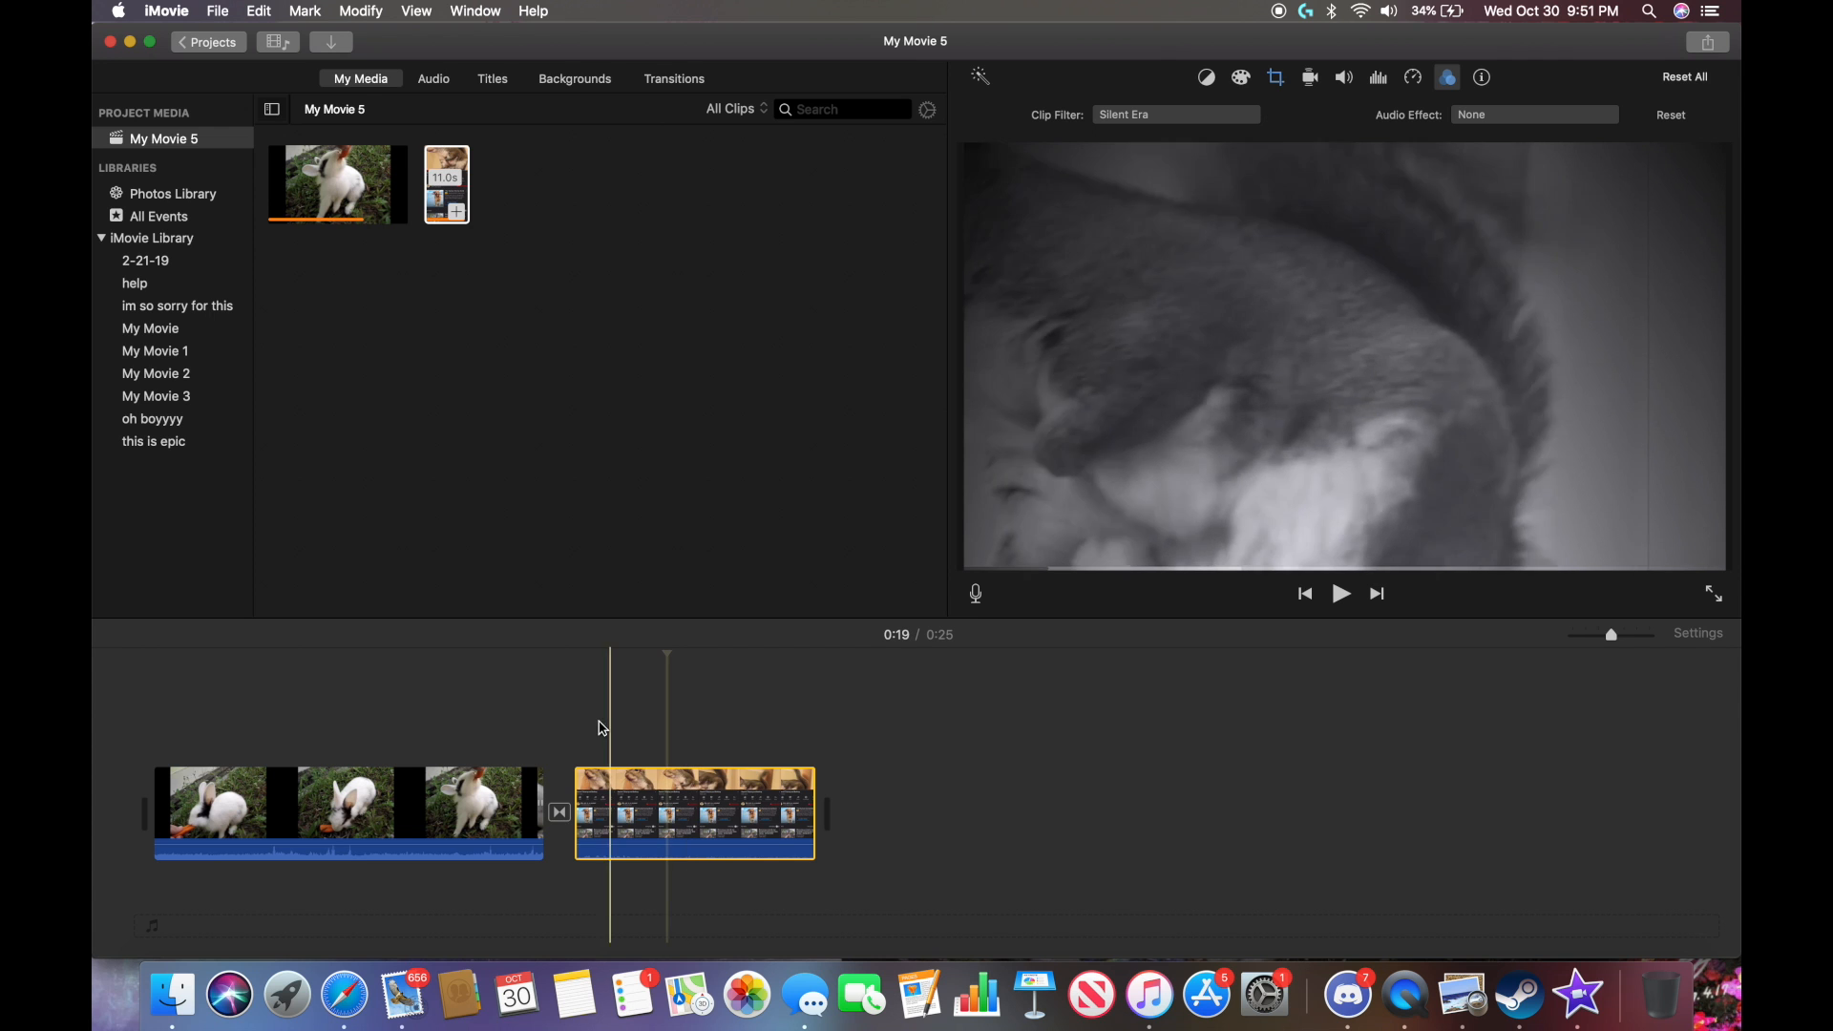
Play the end of the rabbit clip and the filtered squirrel clip several times, stopping the last playback at 0:19.
left_click(531, 721)
key("space")
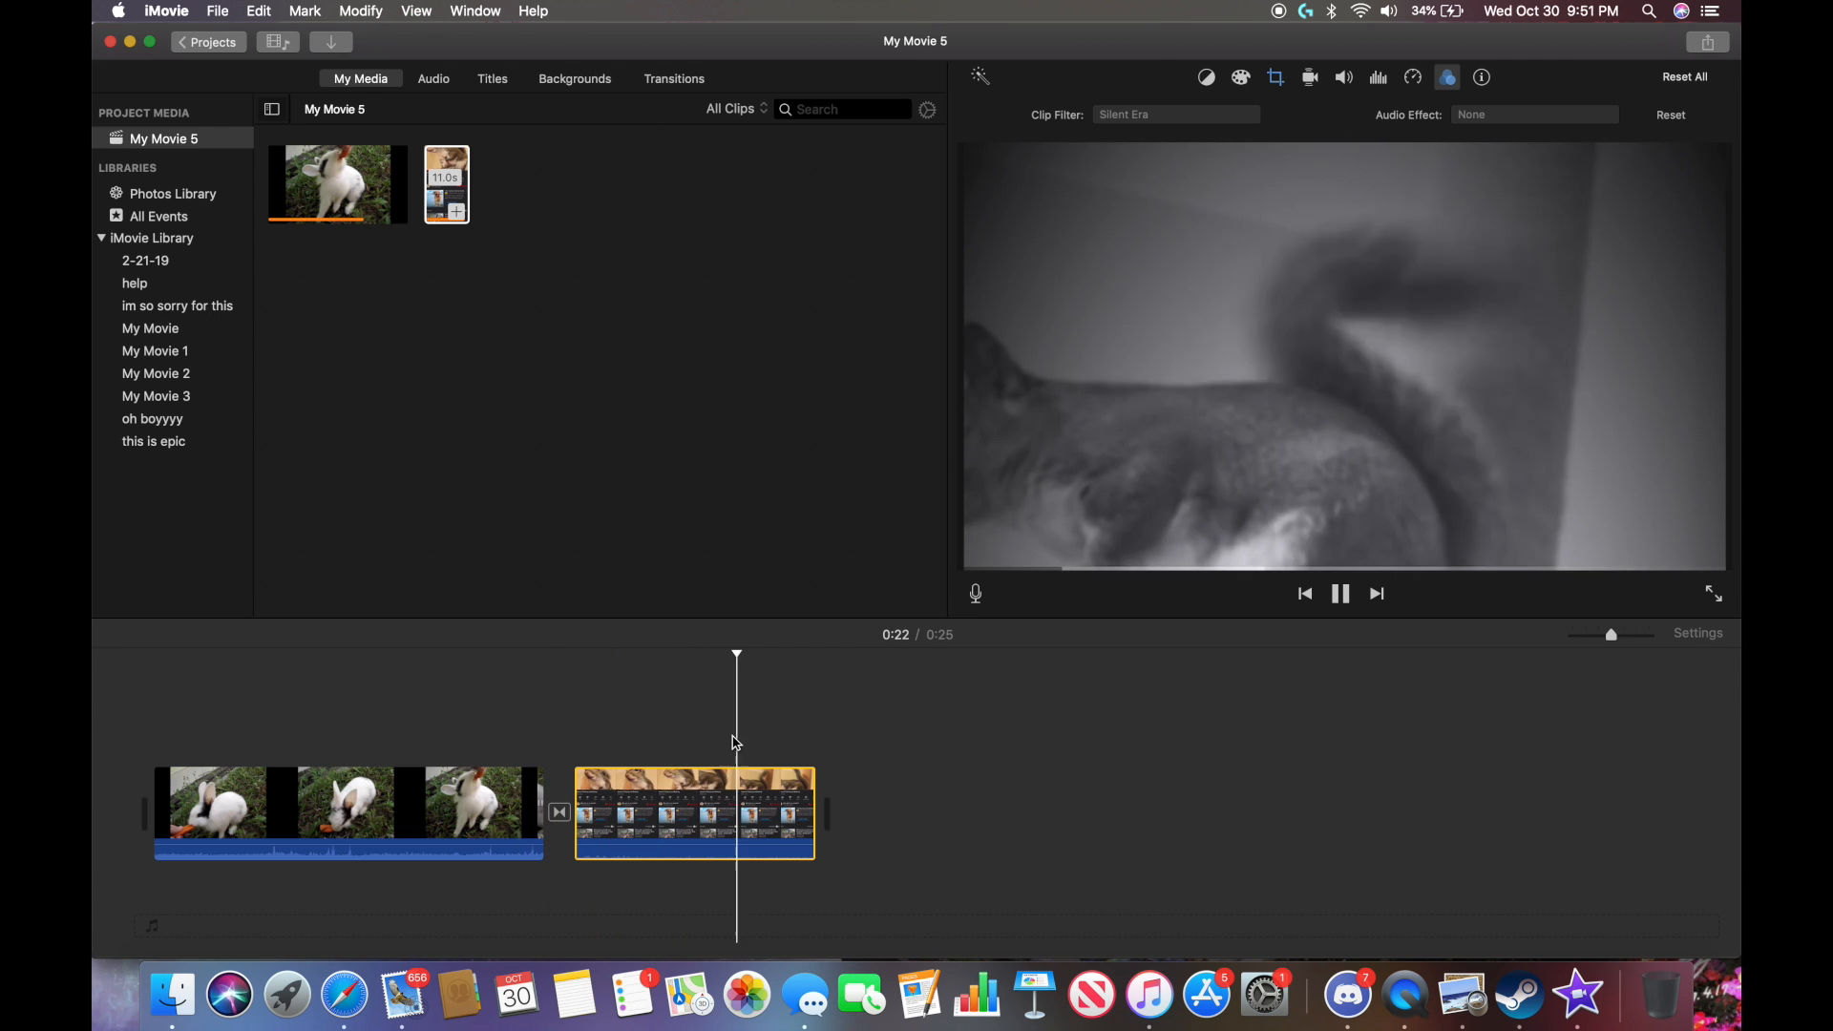
left_click(525, 702)
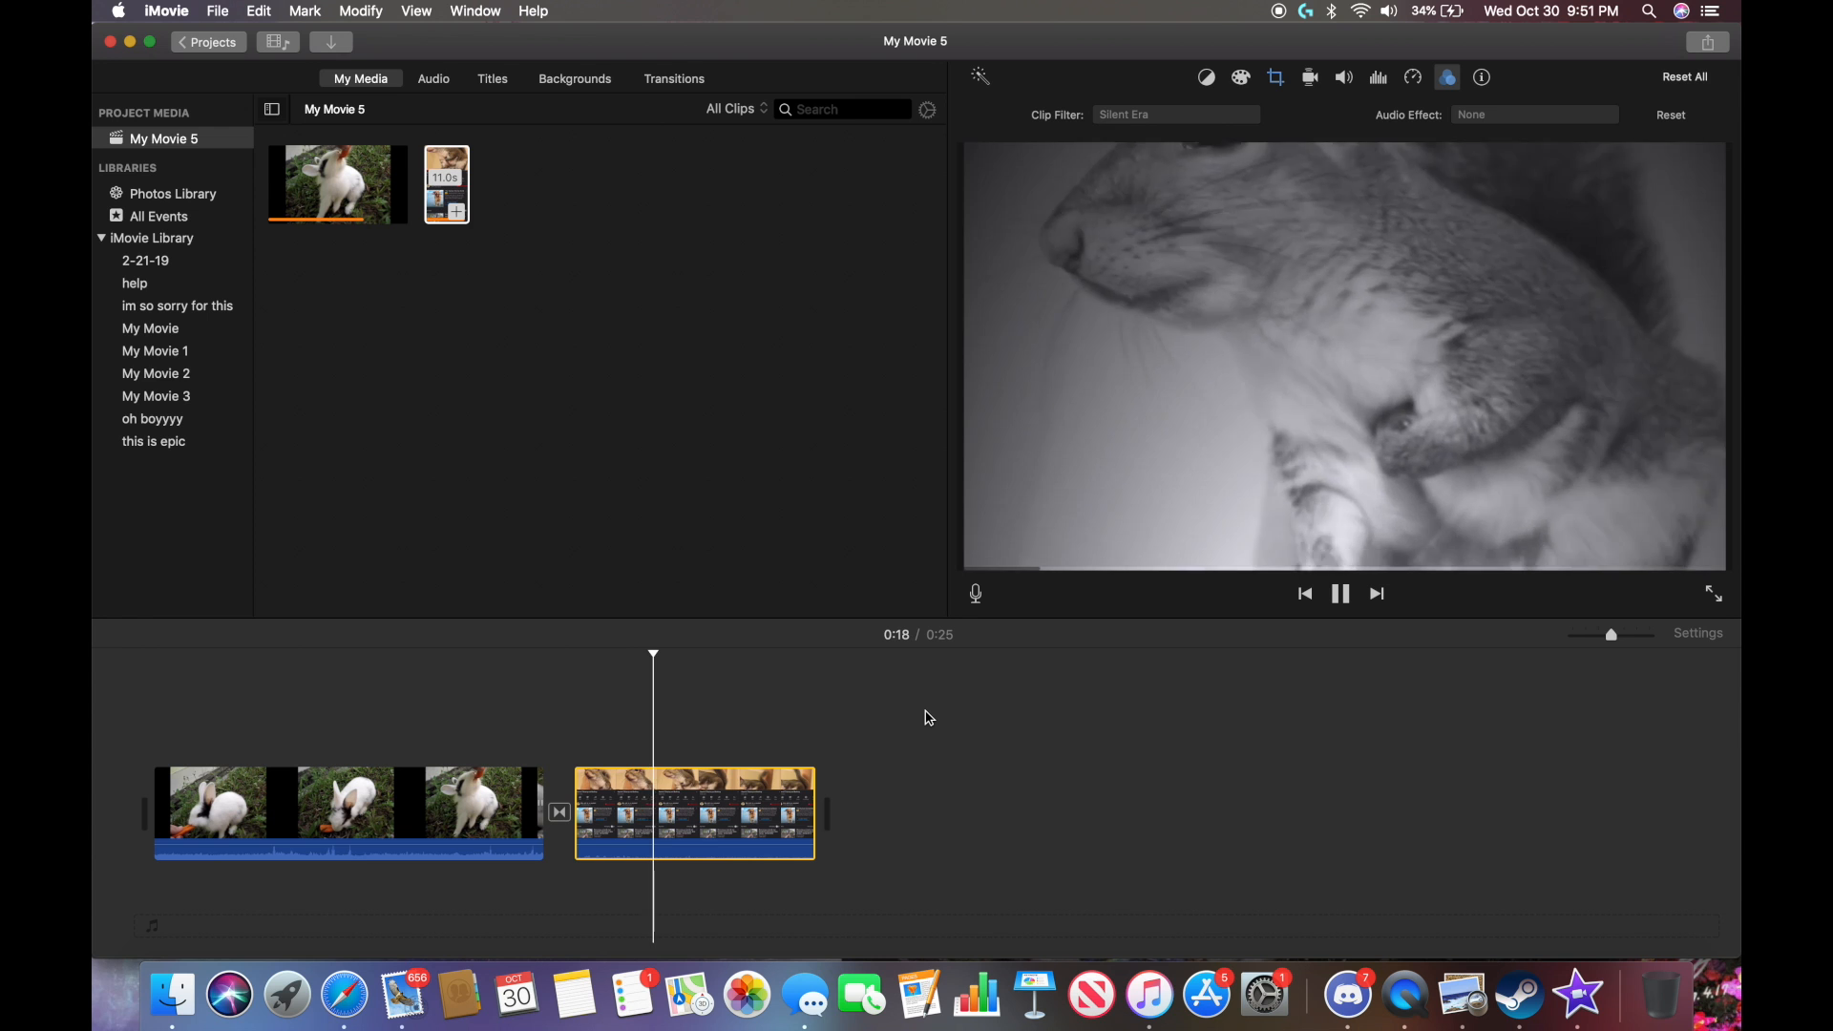
key("space")
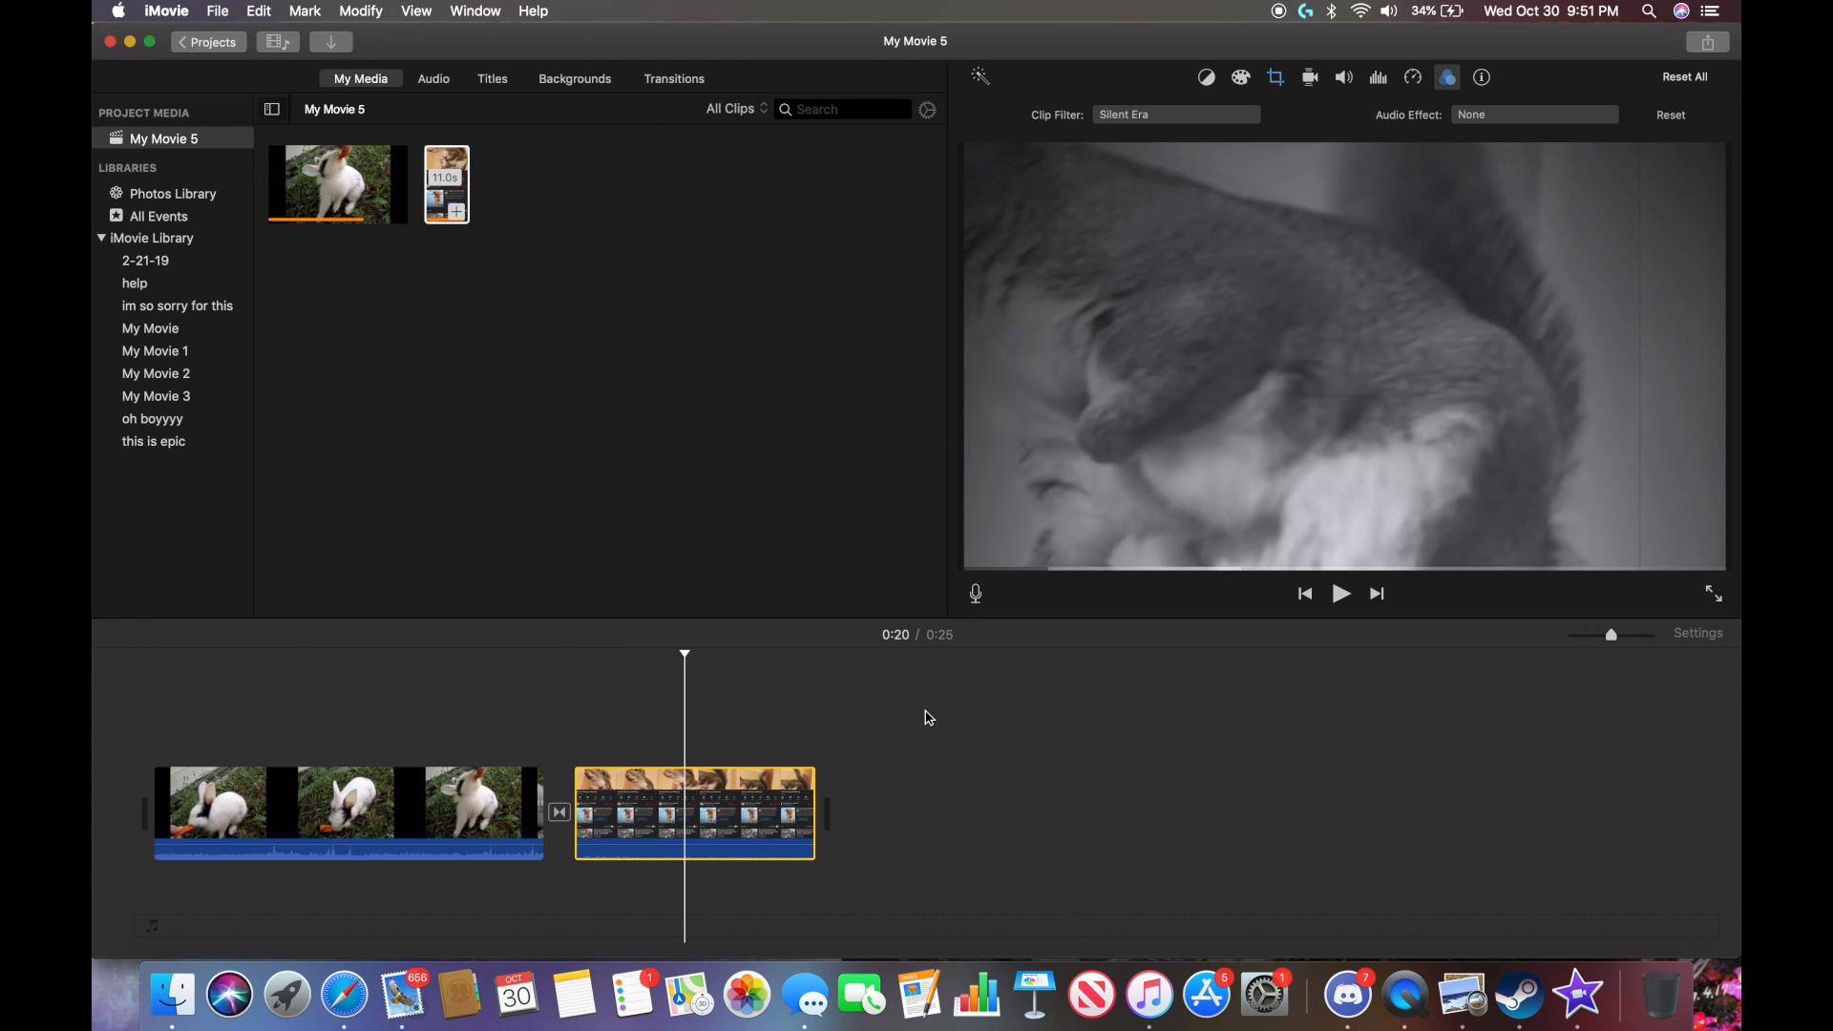
key("space")
left_click(540, 676)
key("space")
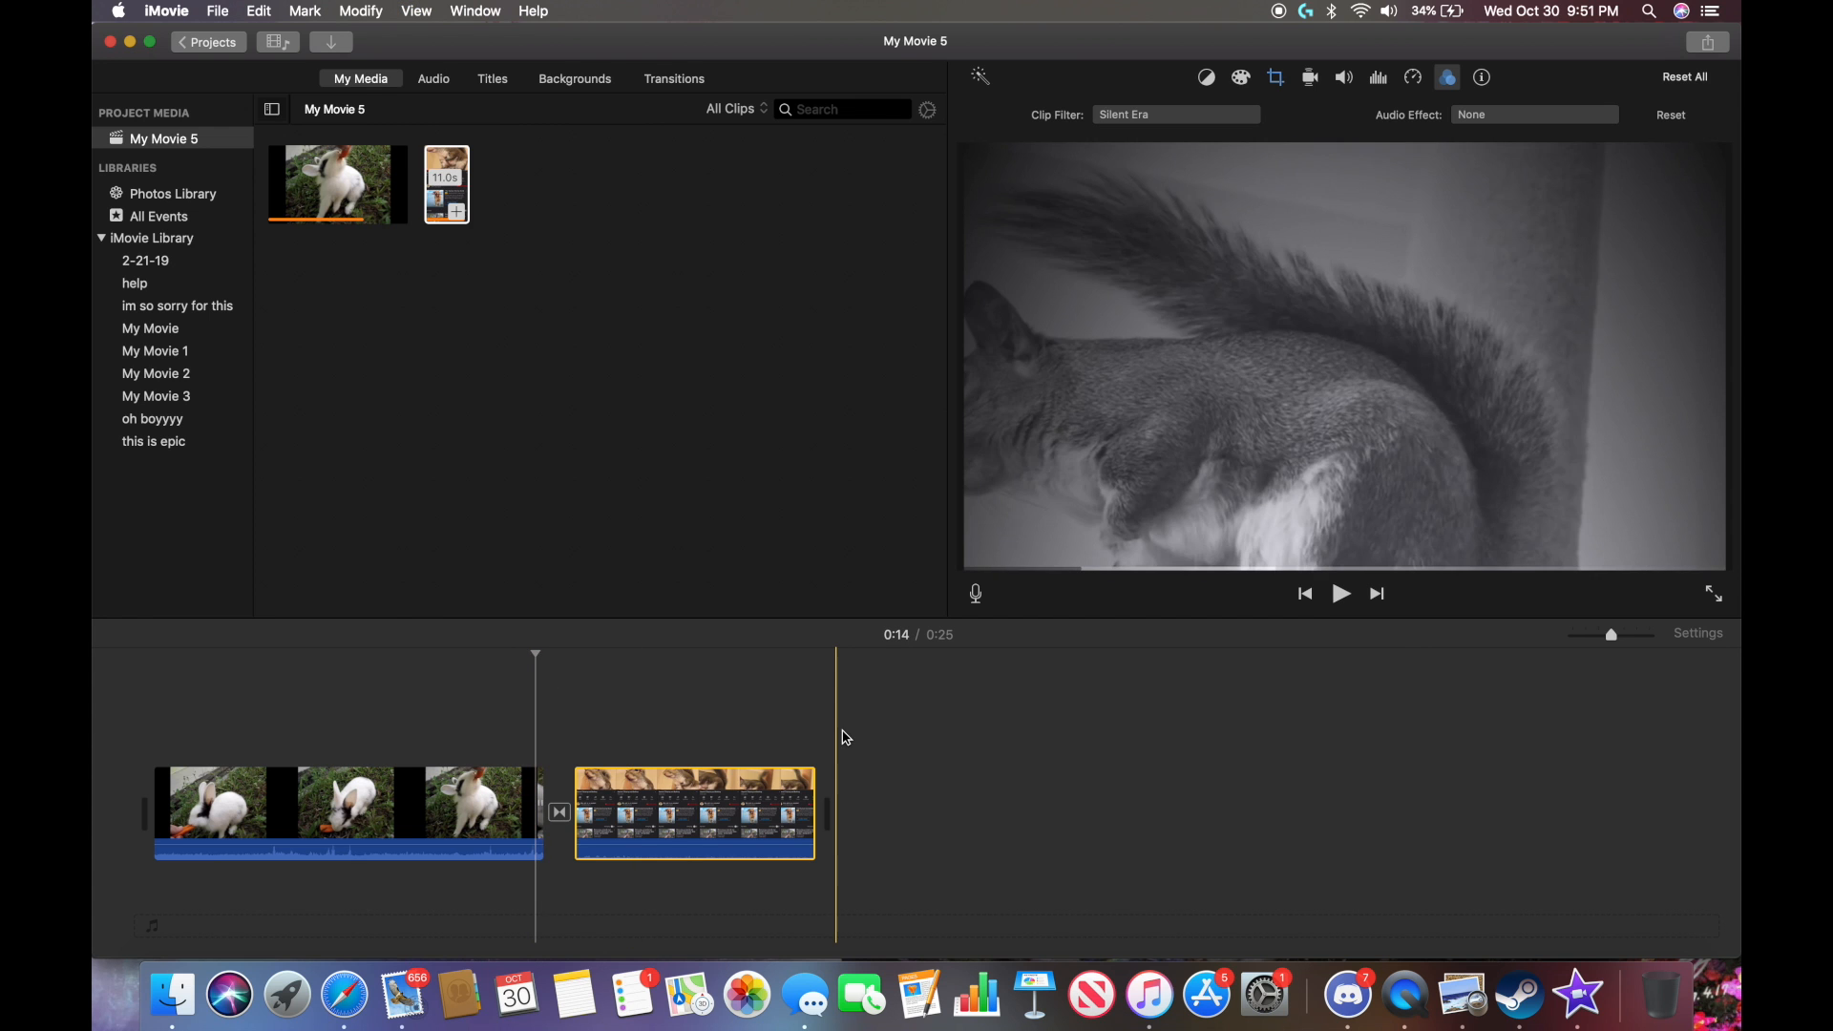
key("space")
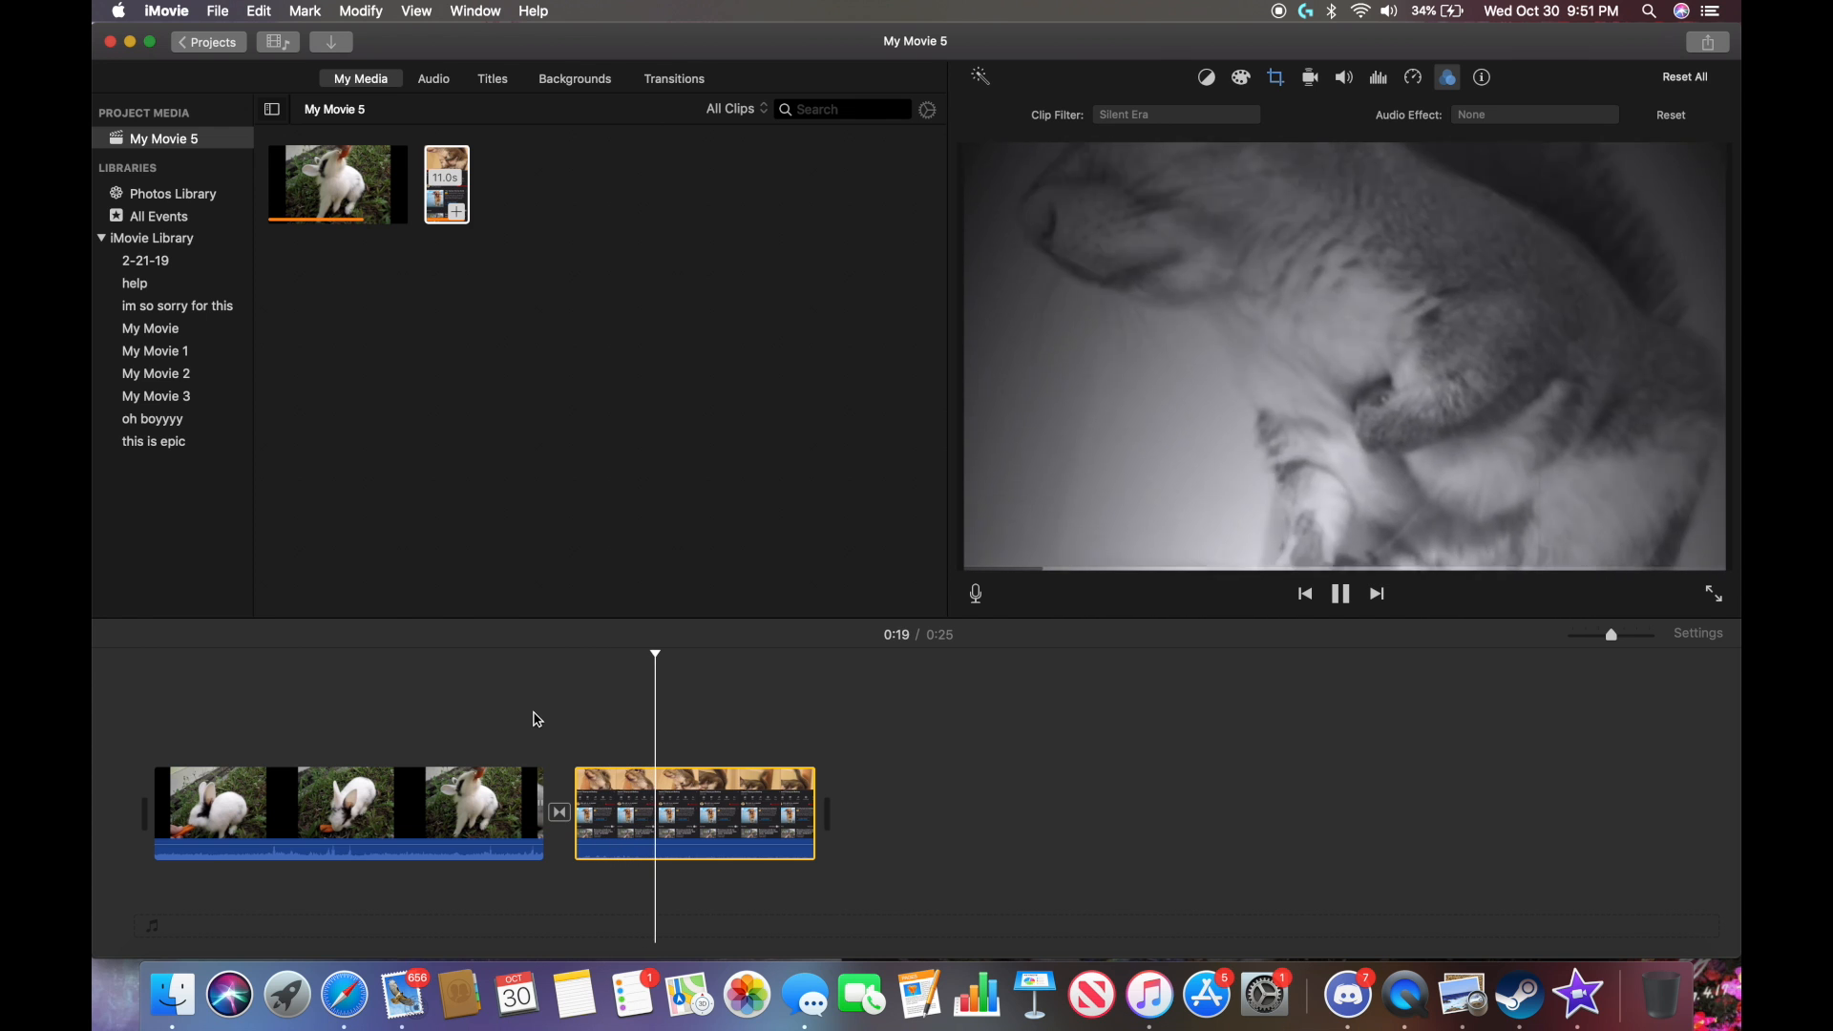
key("space")
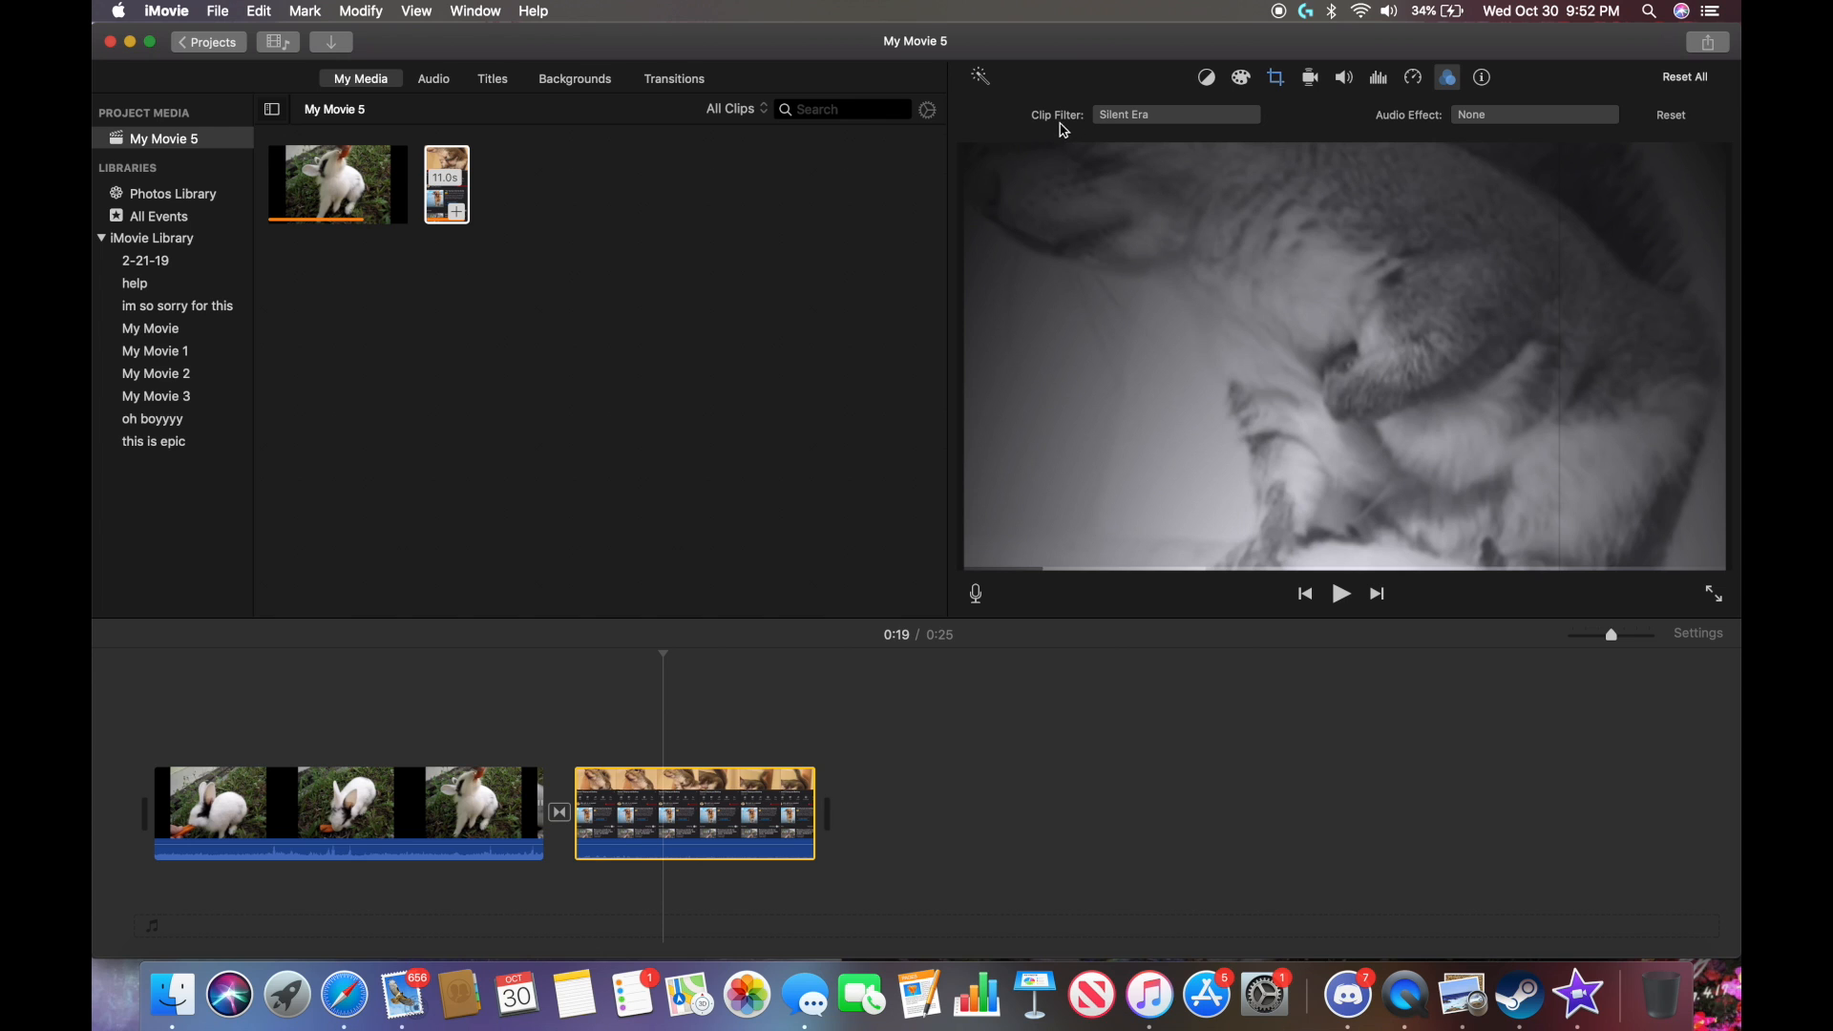
Examine the available audio effects for the squirrel clip and close the chooser without applying one.
left_click(1486, 117)
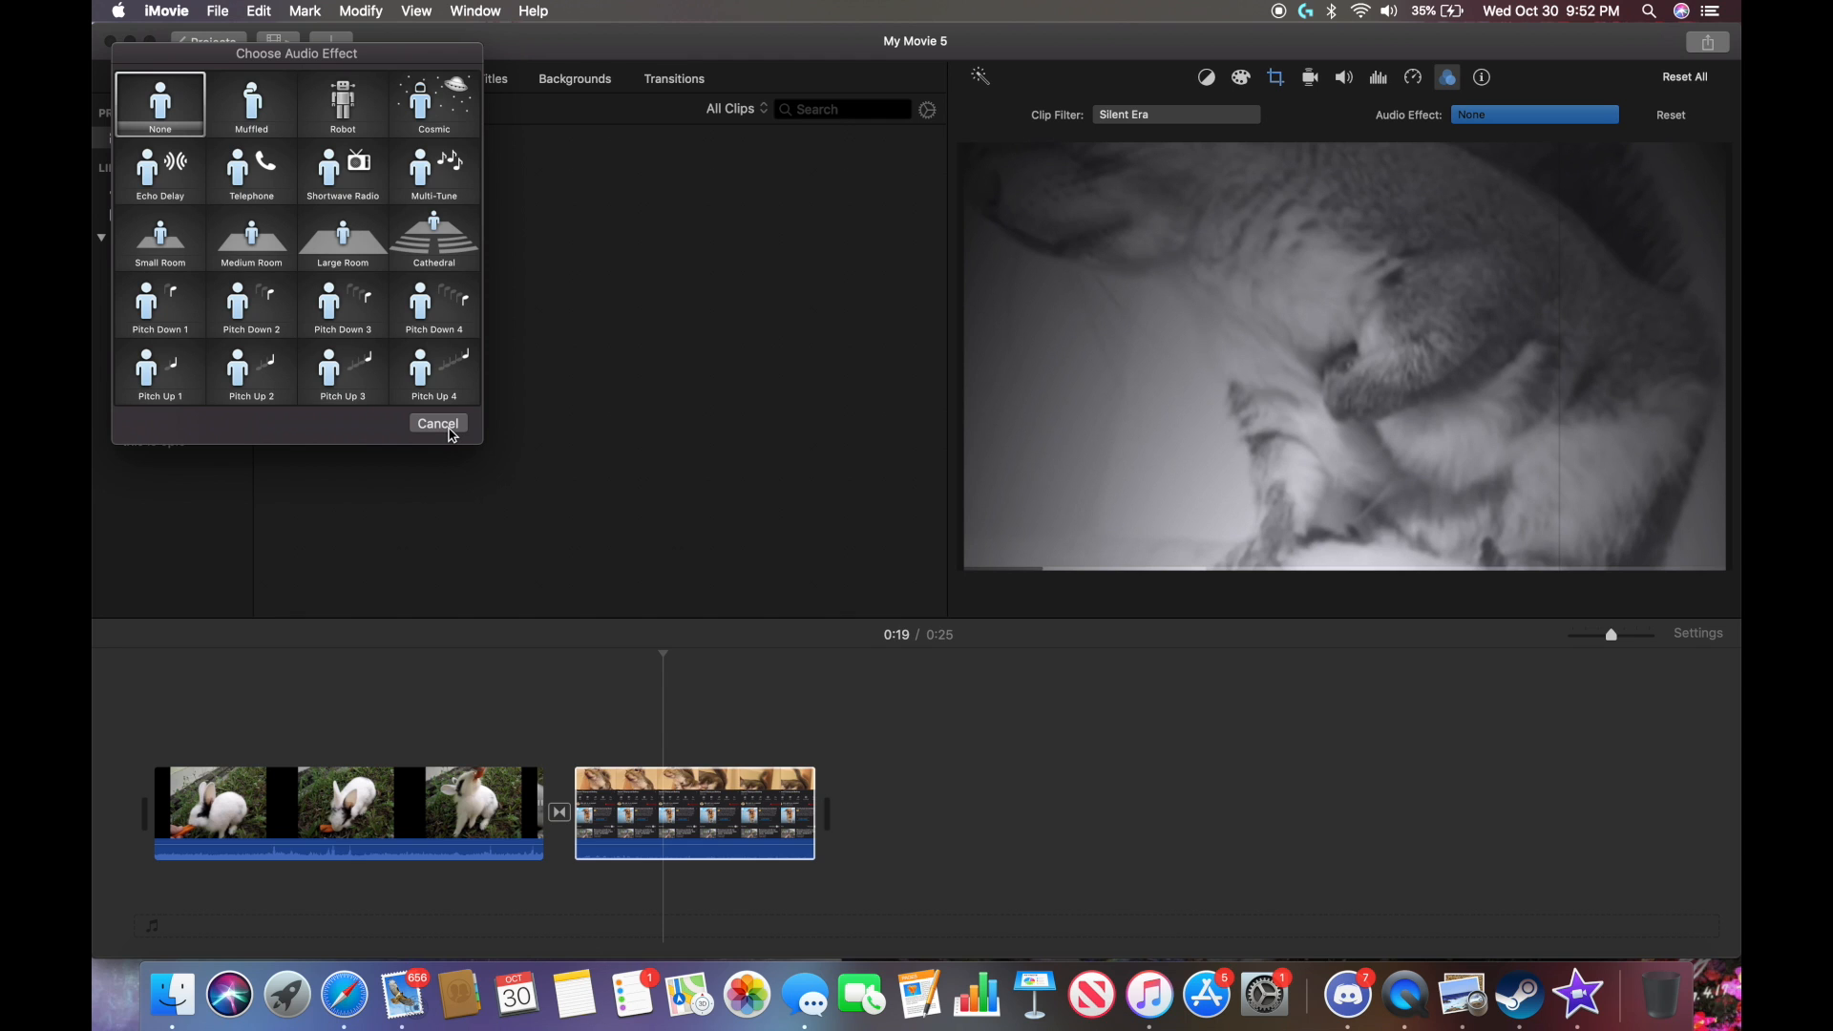
left_click(449, 426)
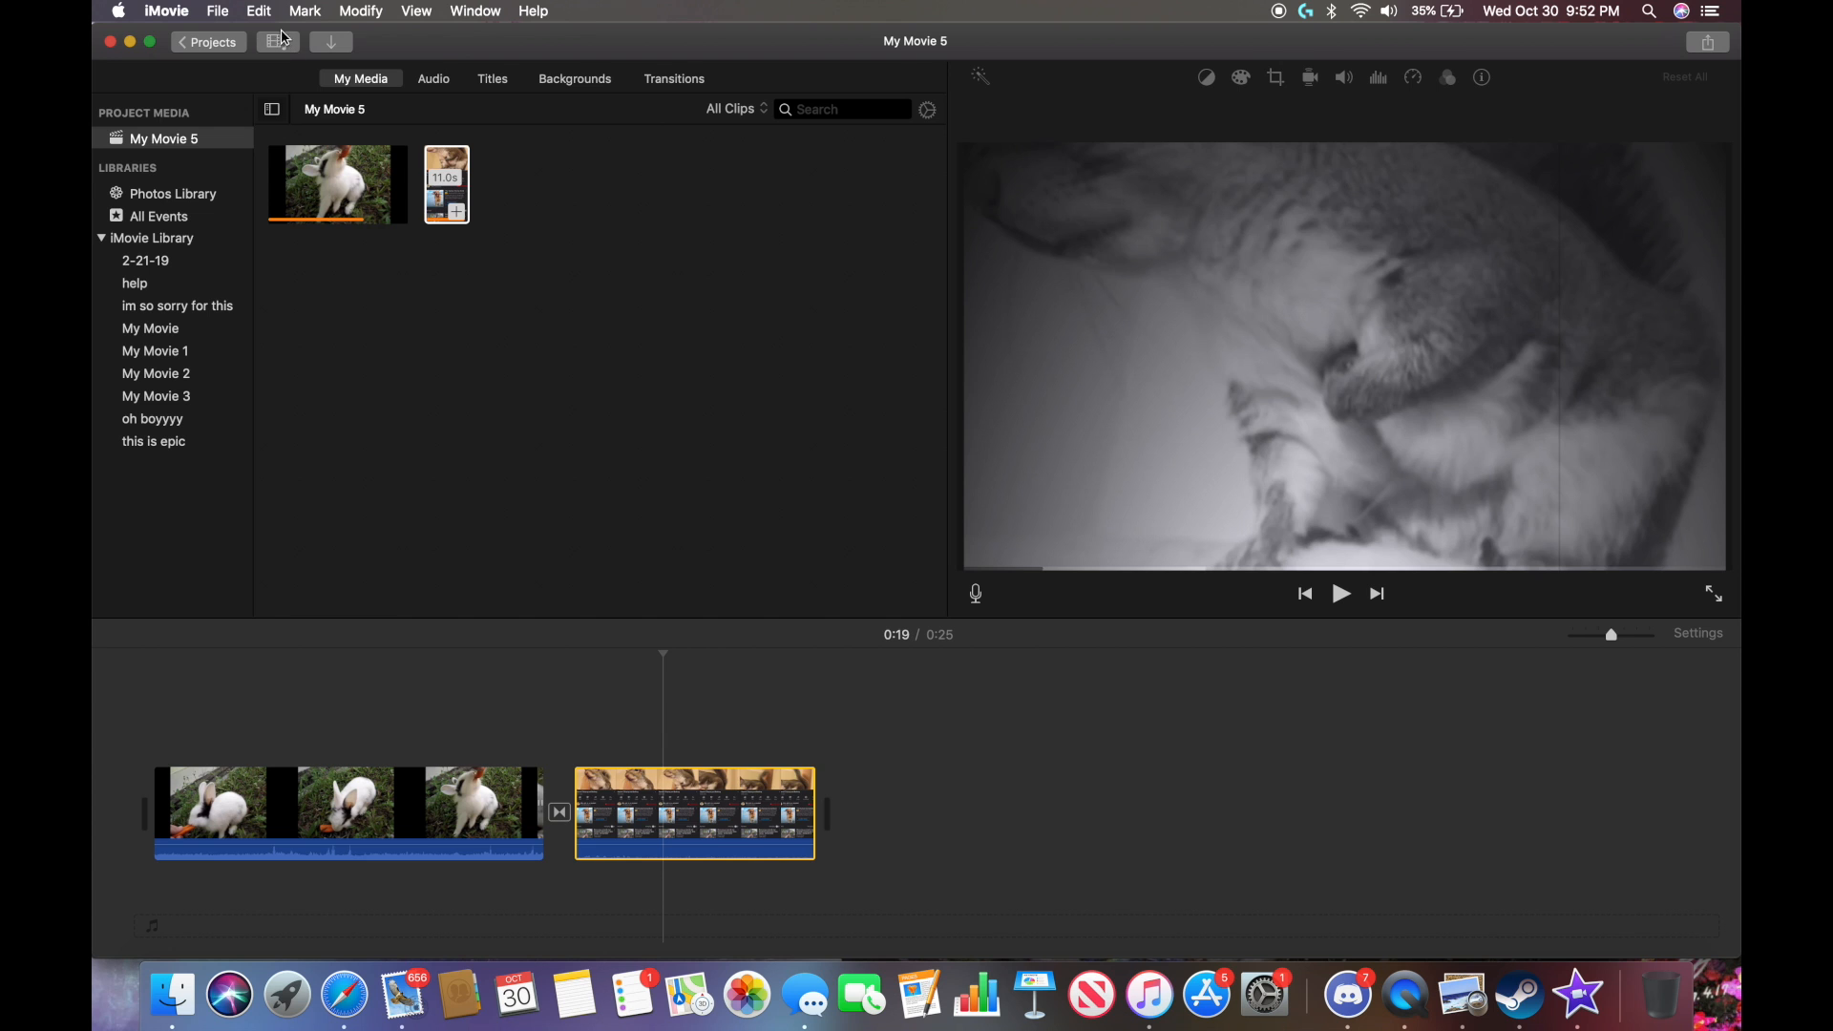
Import the video of the two seated students, add it after the squirrel clip, and place the playhead within it.
left_click(232, 9)
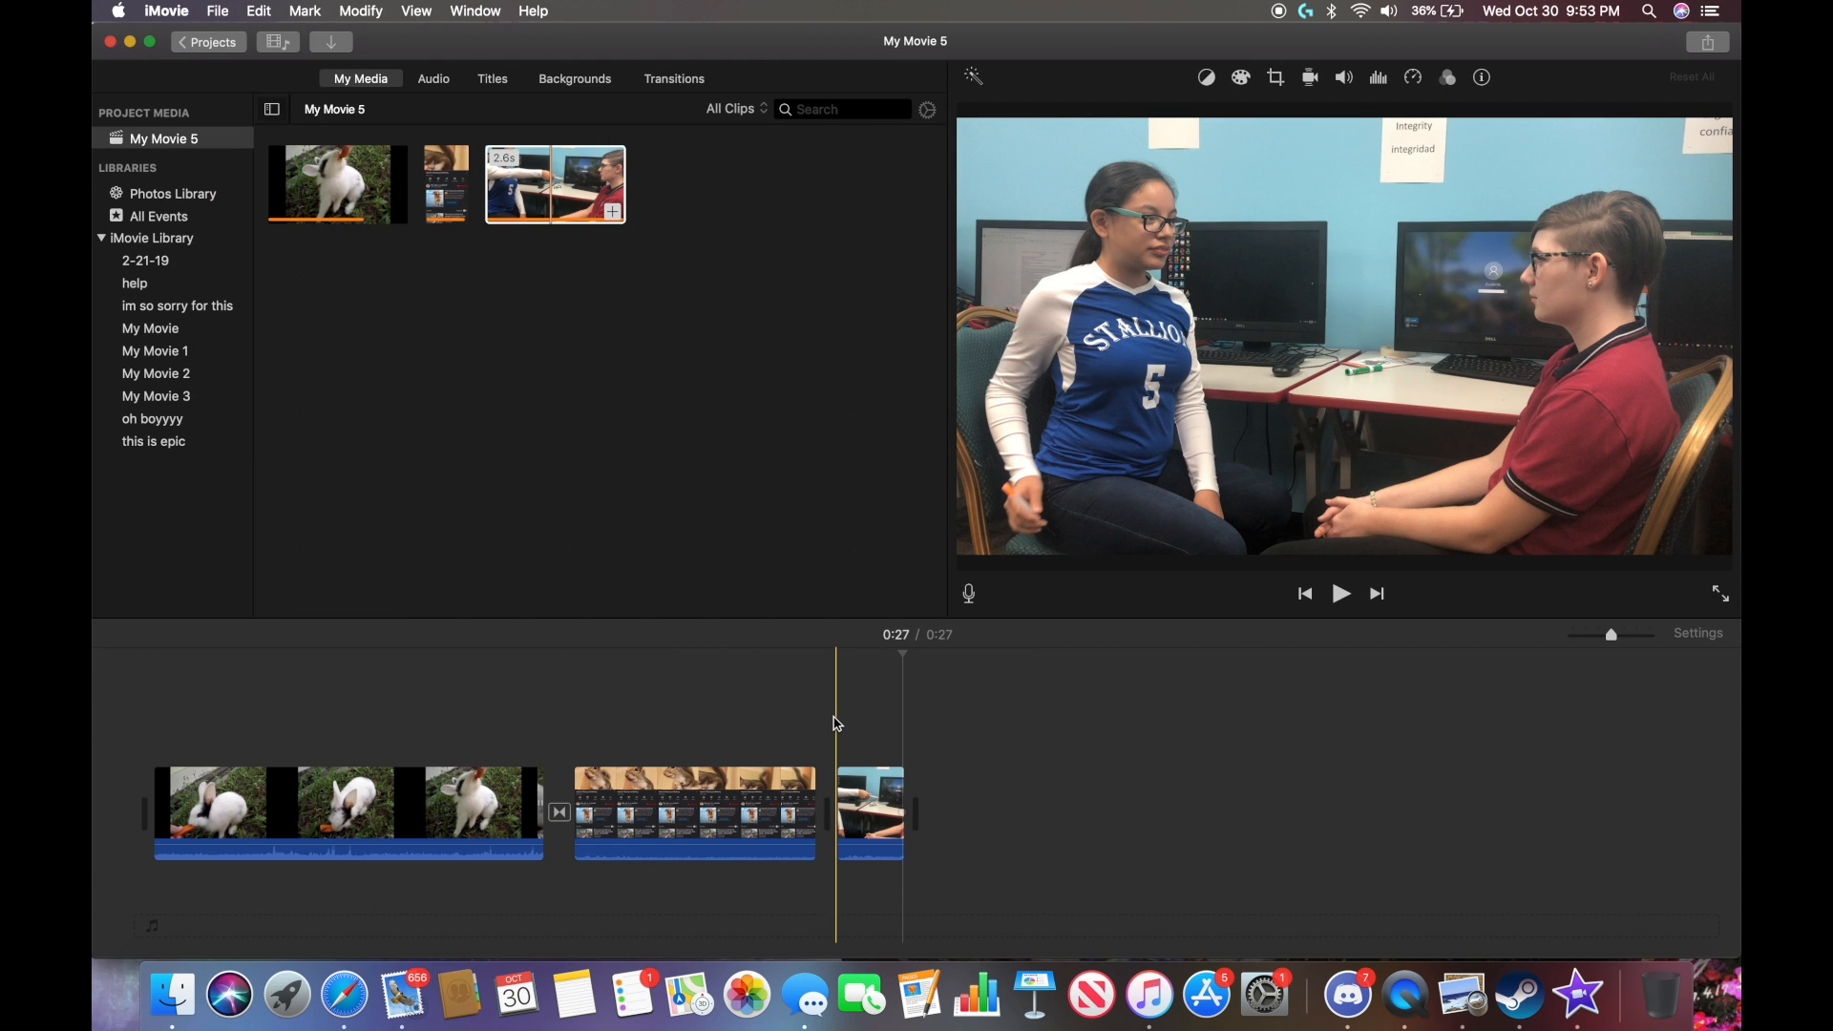
left_click(800, 723)
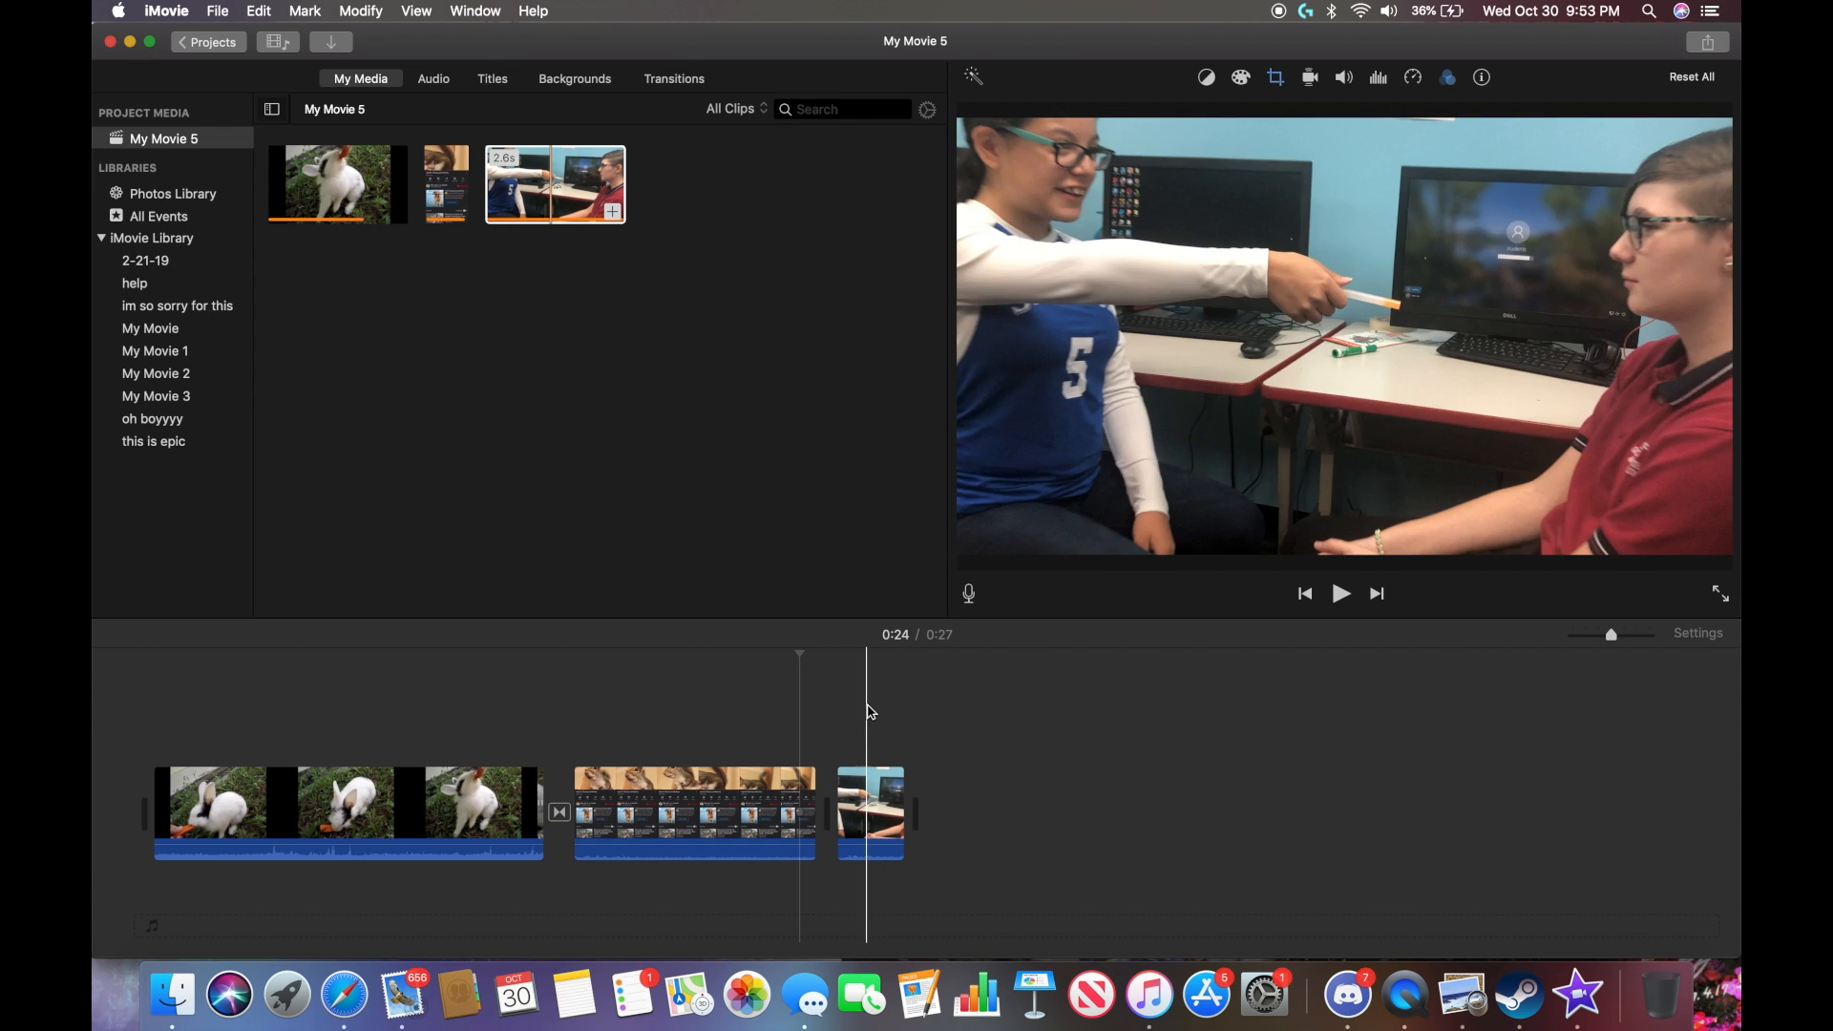
left_click(848, 707)
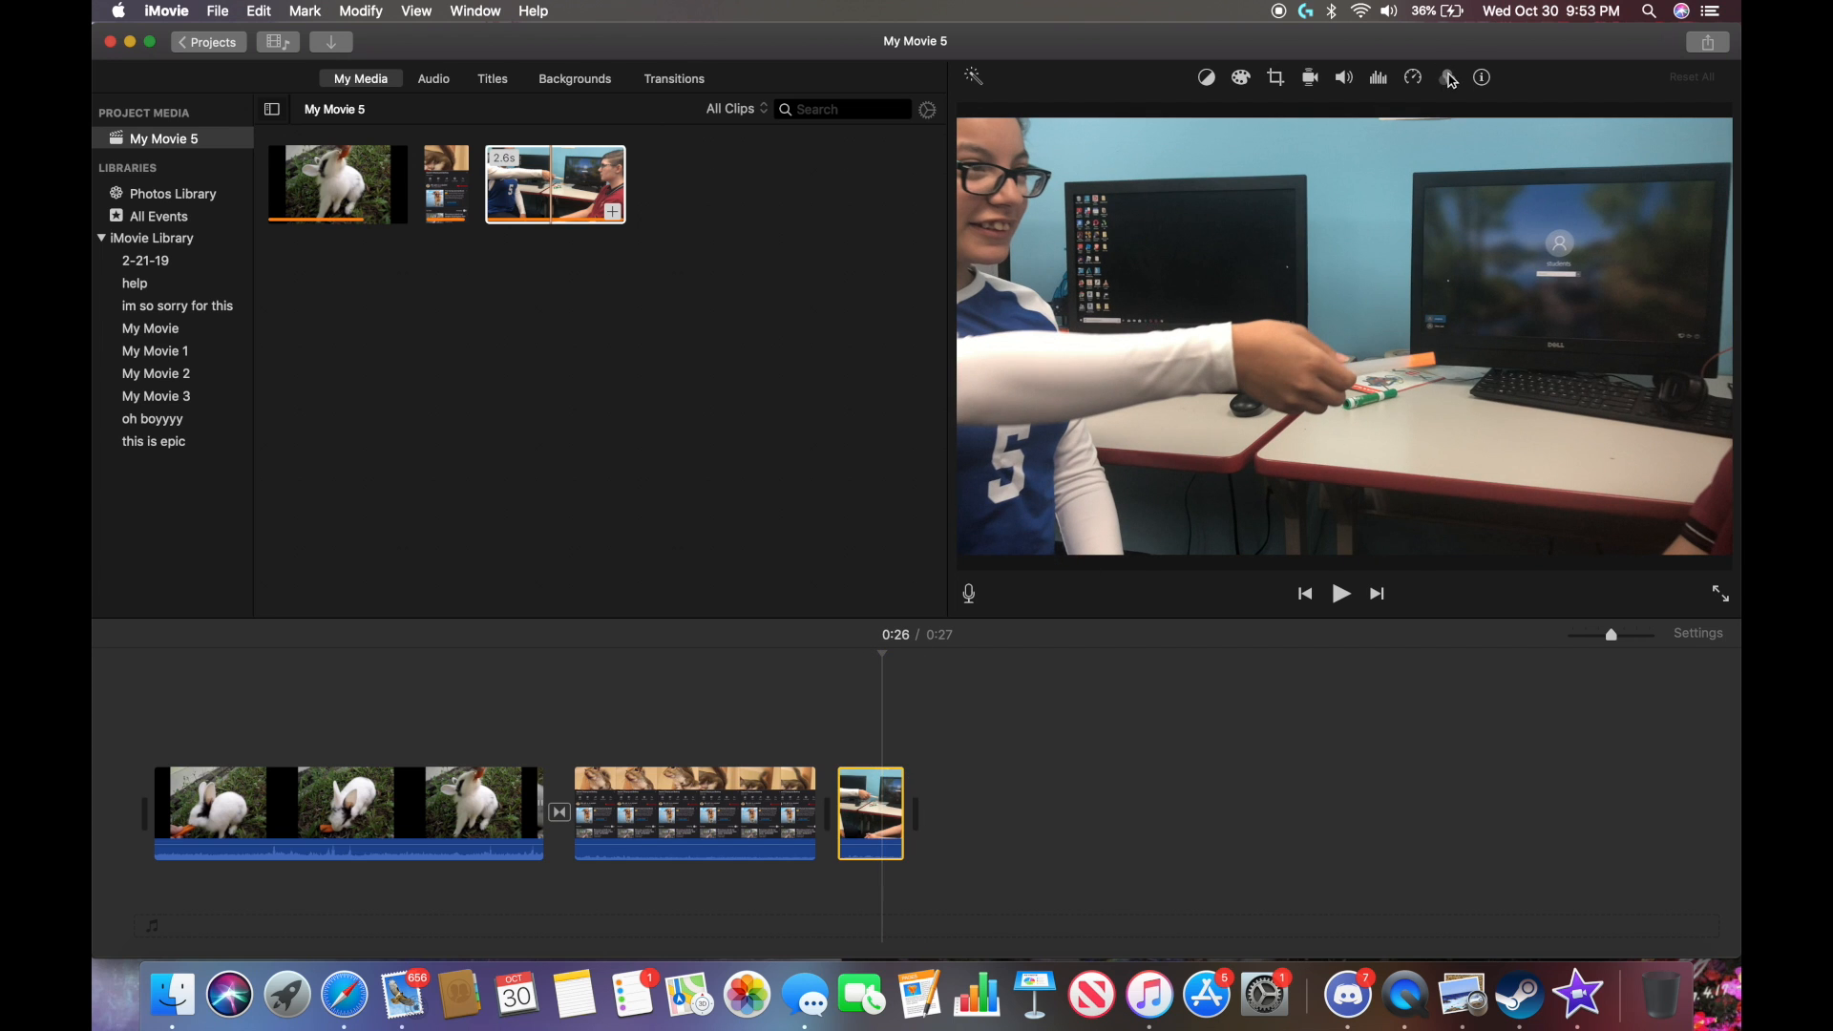
Play the end of the squirrel clip into the classroom clip, stopping within the classroom clip.
left_click(815, 715)
key("space")
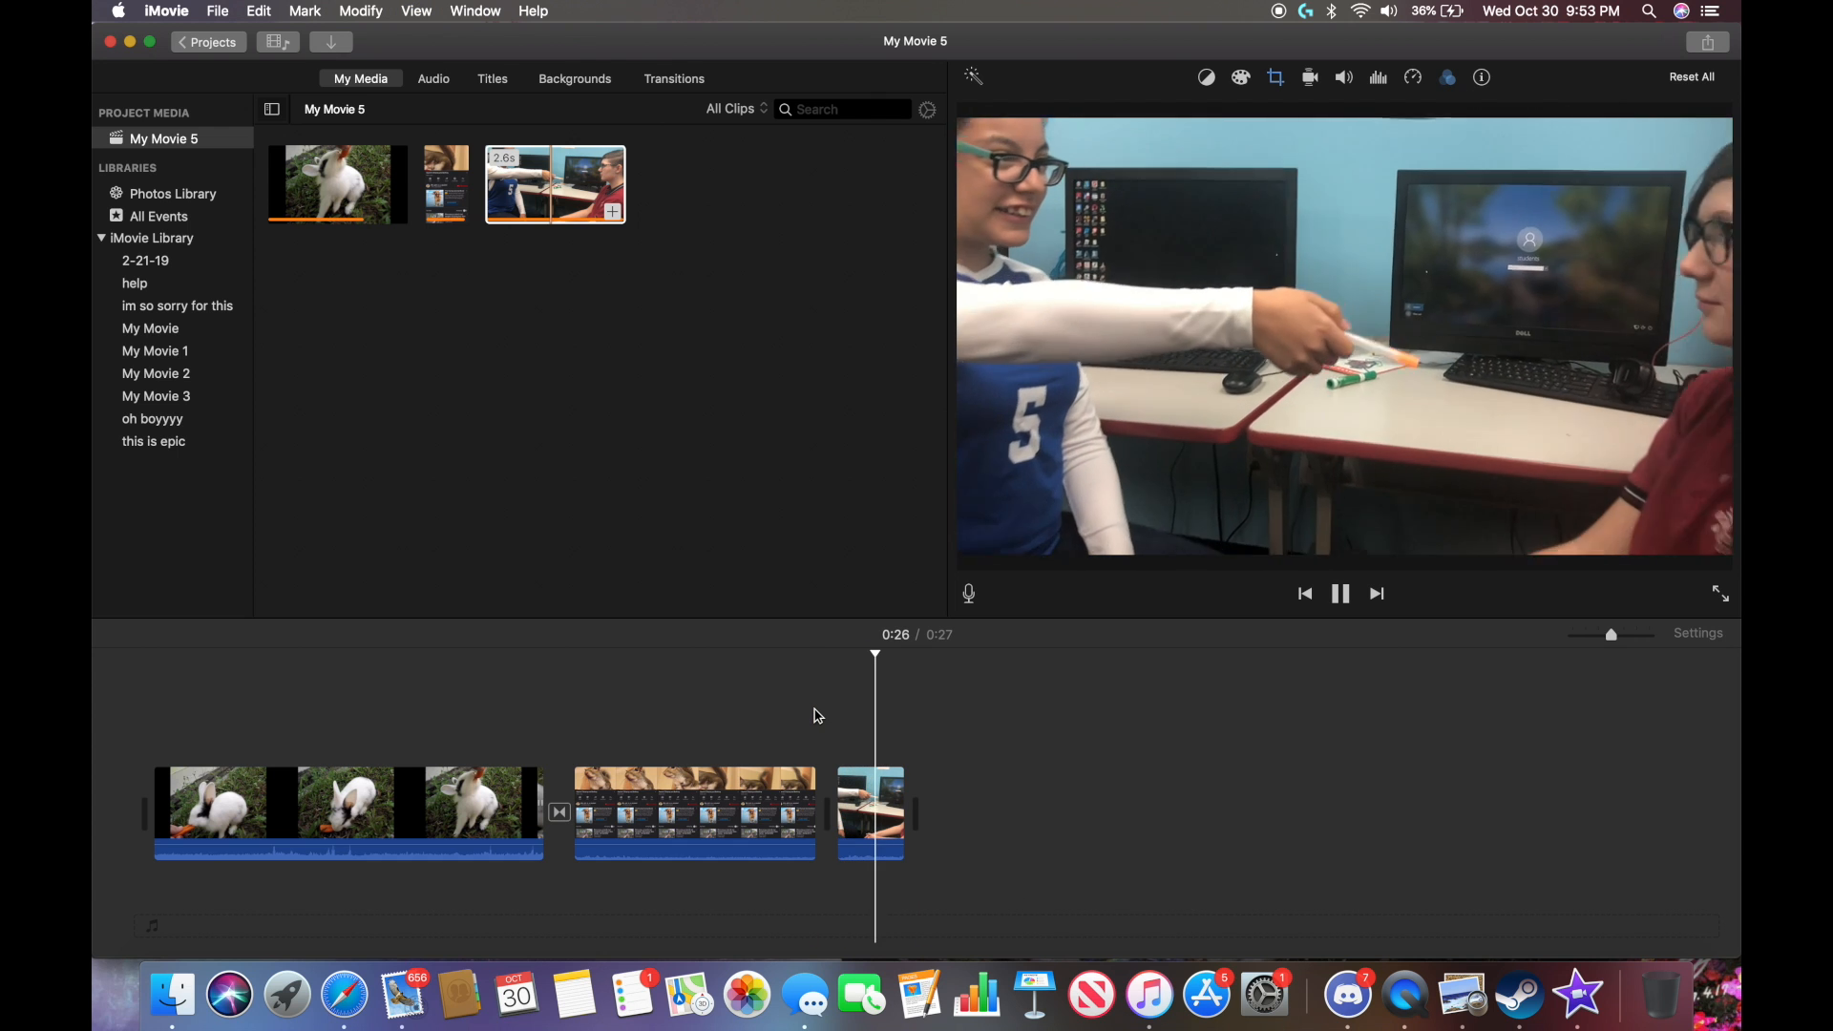
key("space")
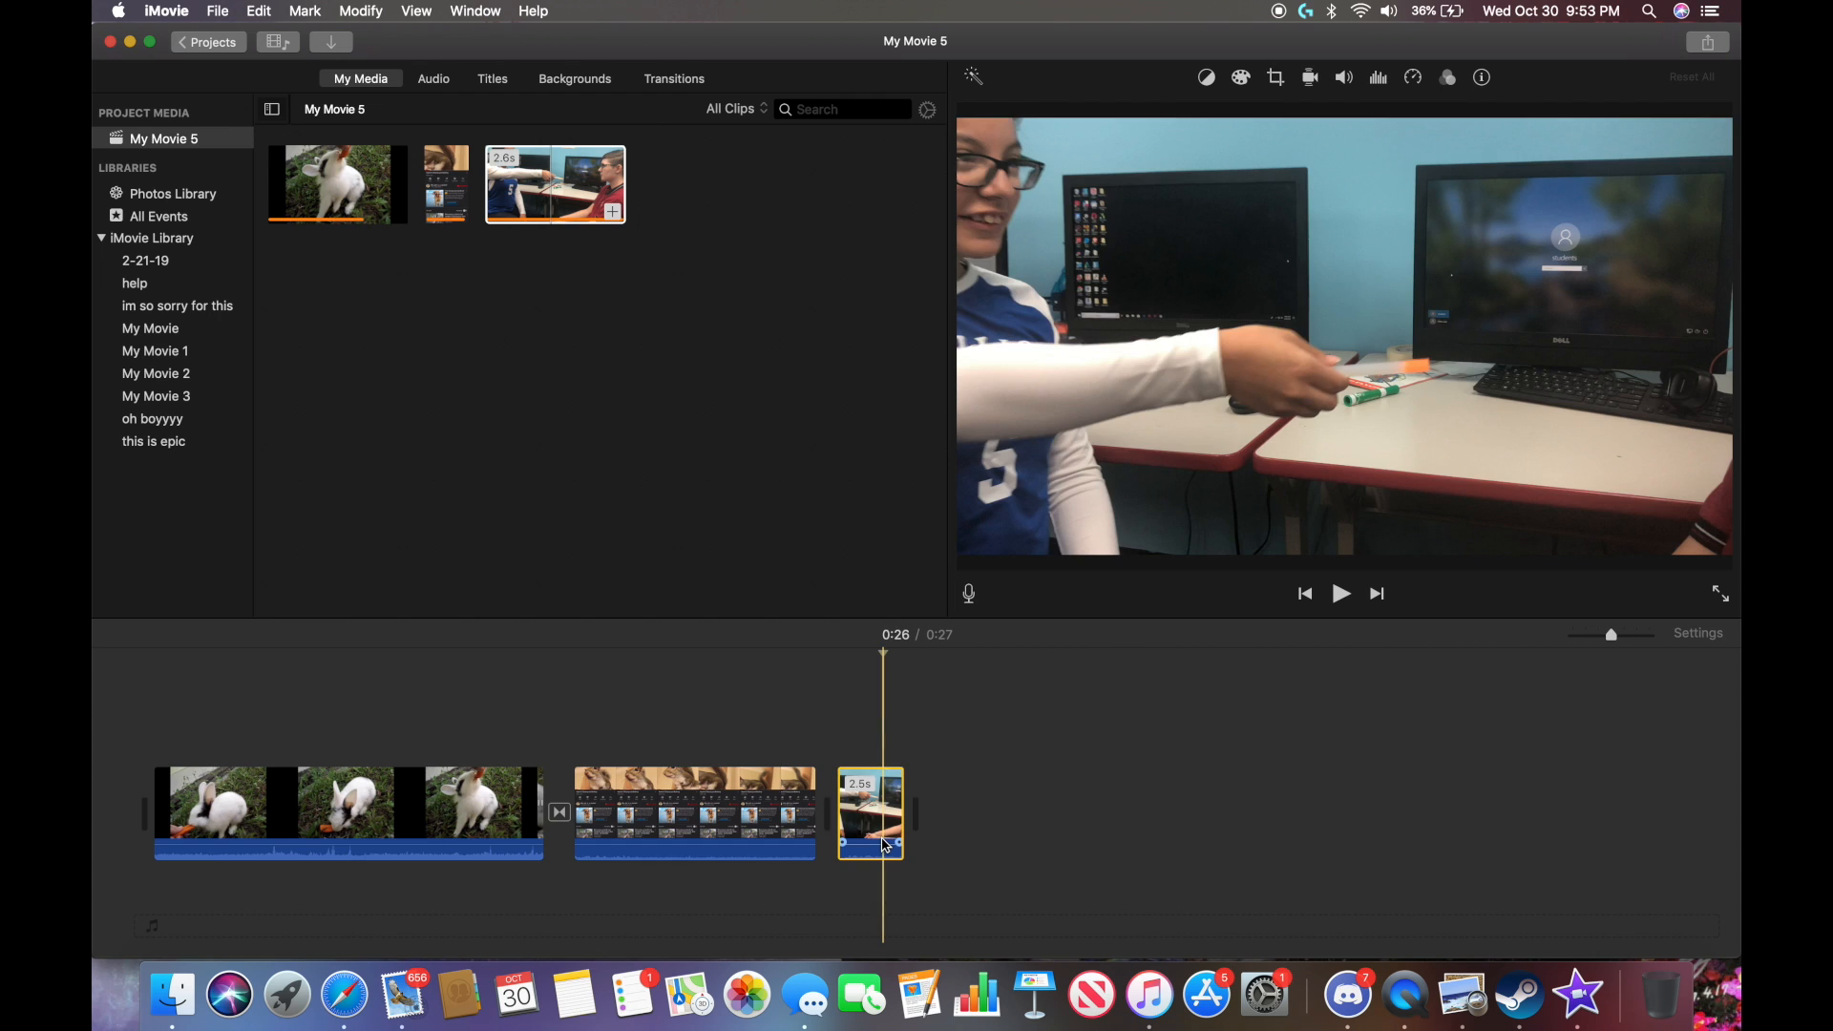
Apply the Cosmic audio effect to the classroom clip at the end of the timeline.
left_click(1449, 78)
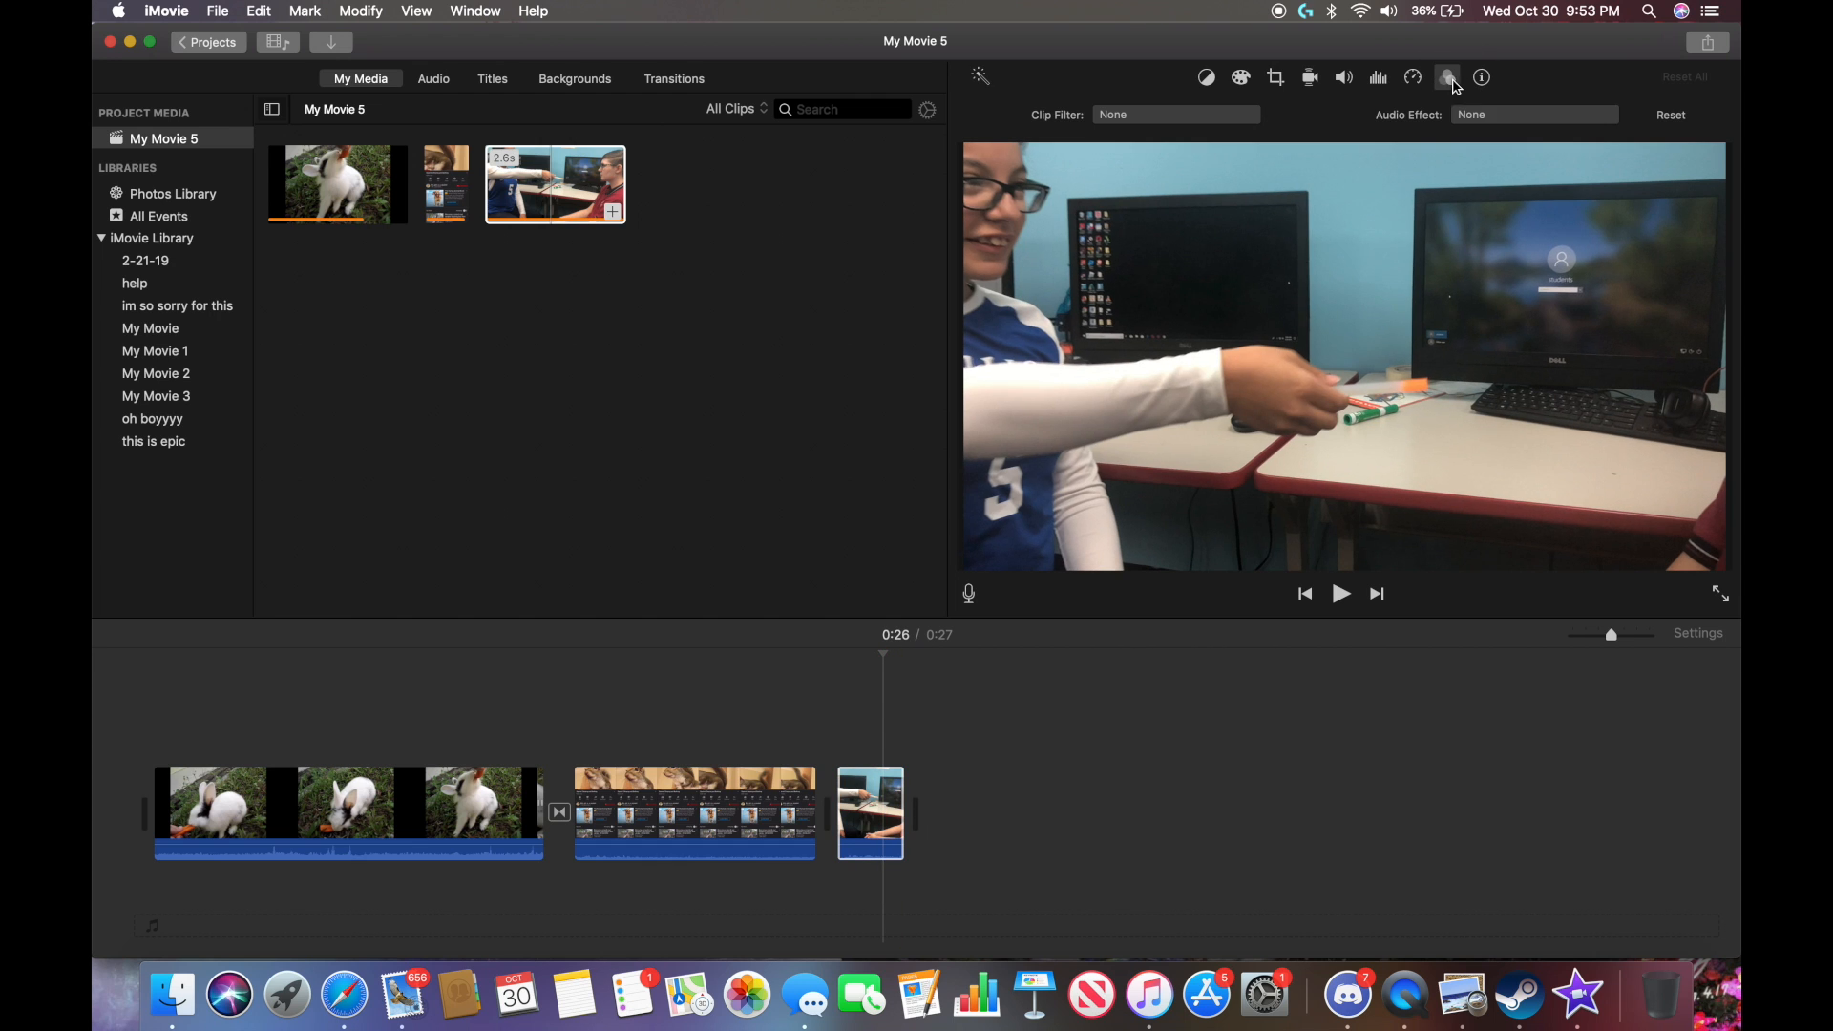
left_click(1505, 116)
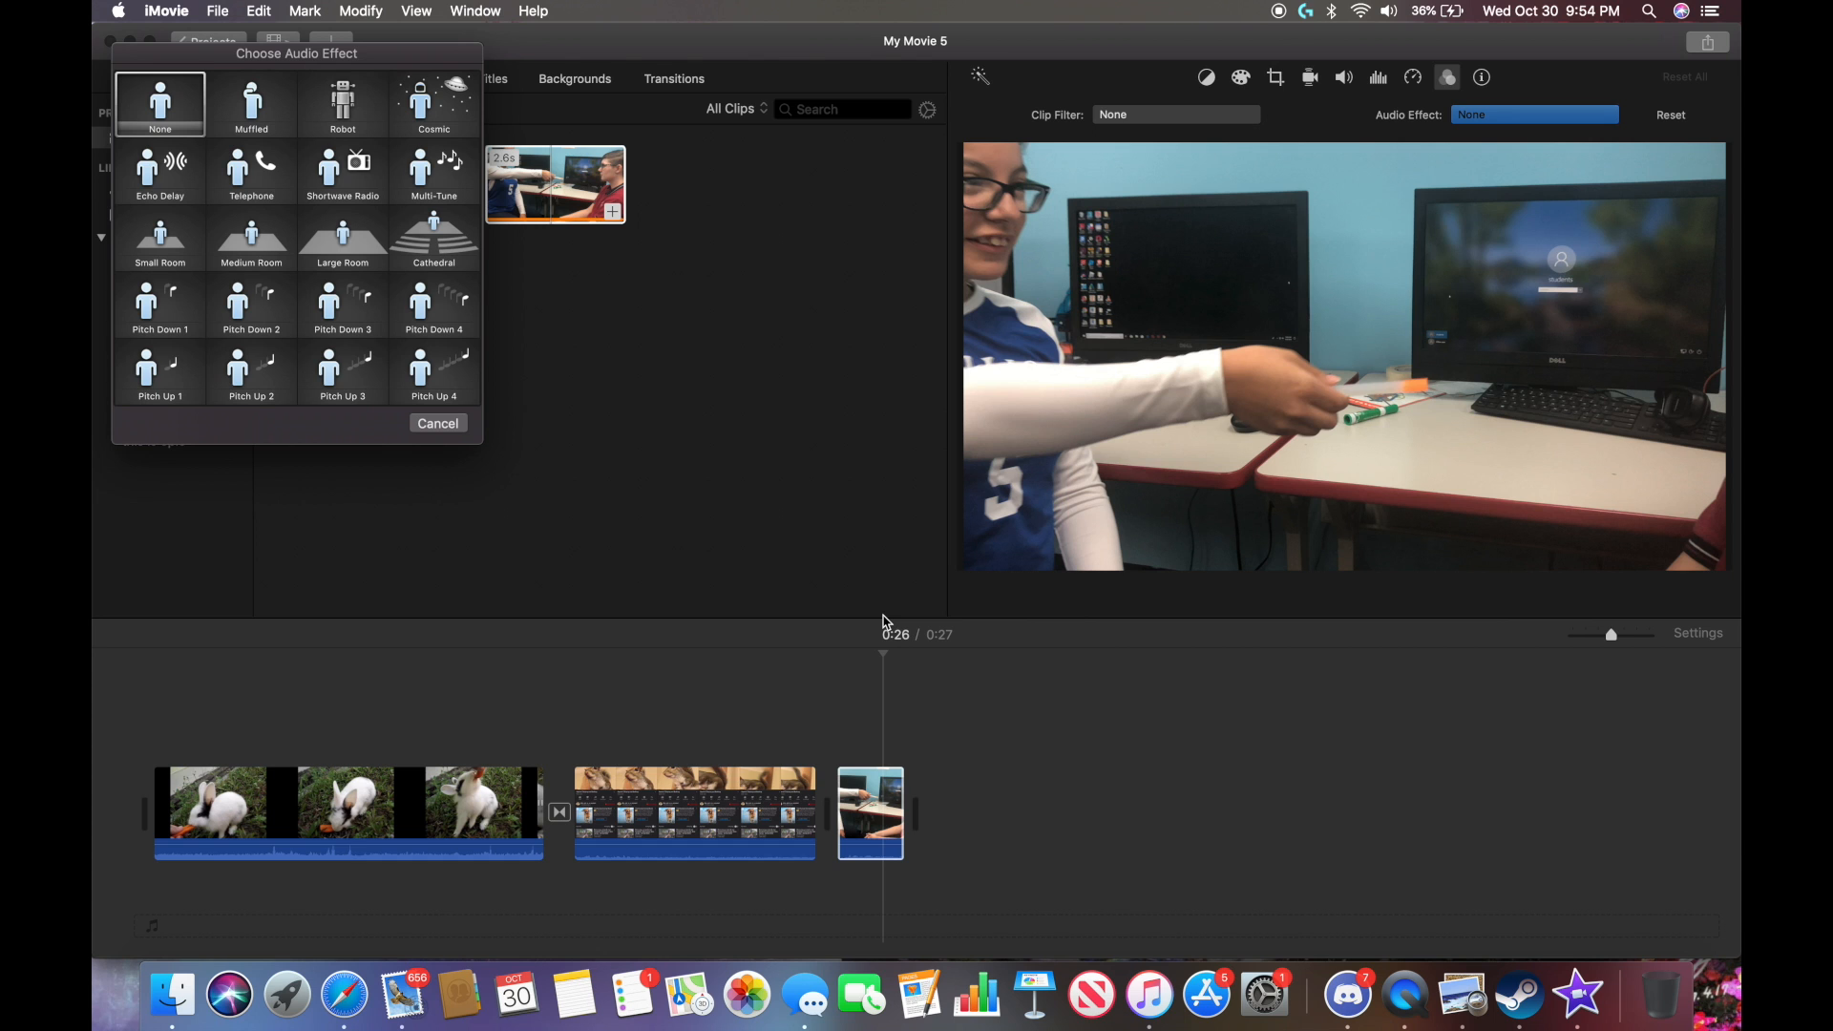
left_click(451, 116)
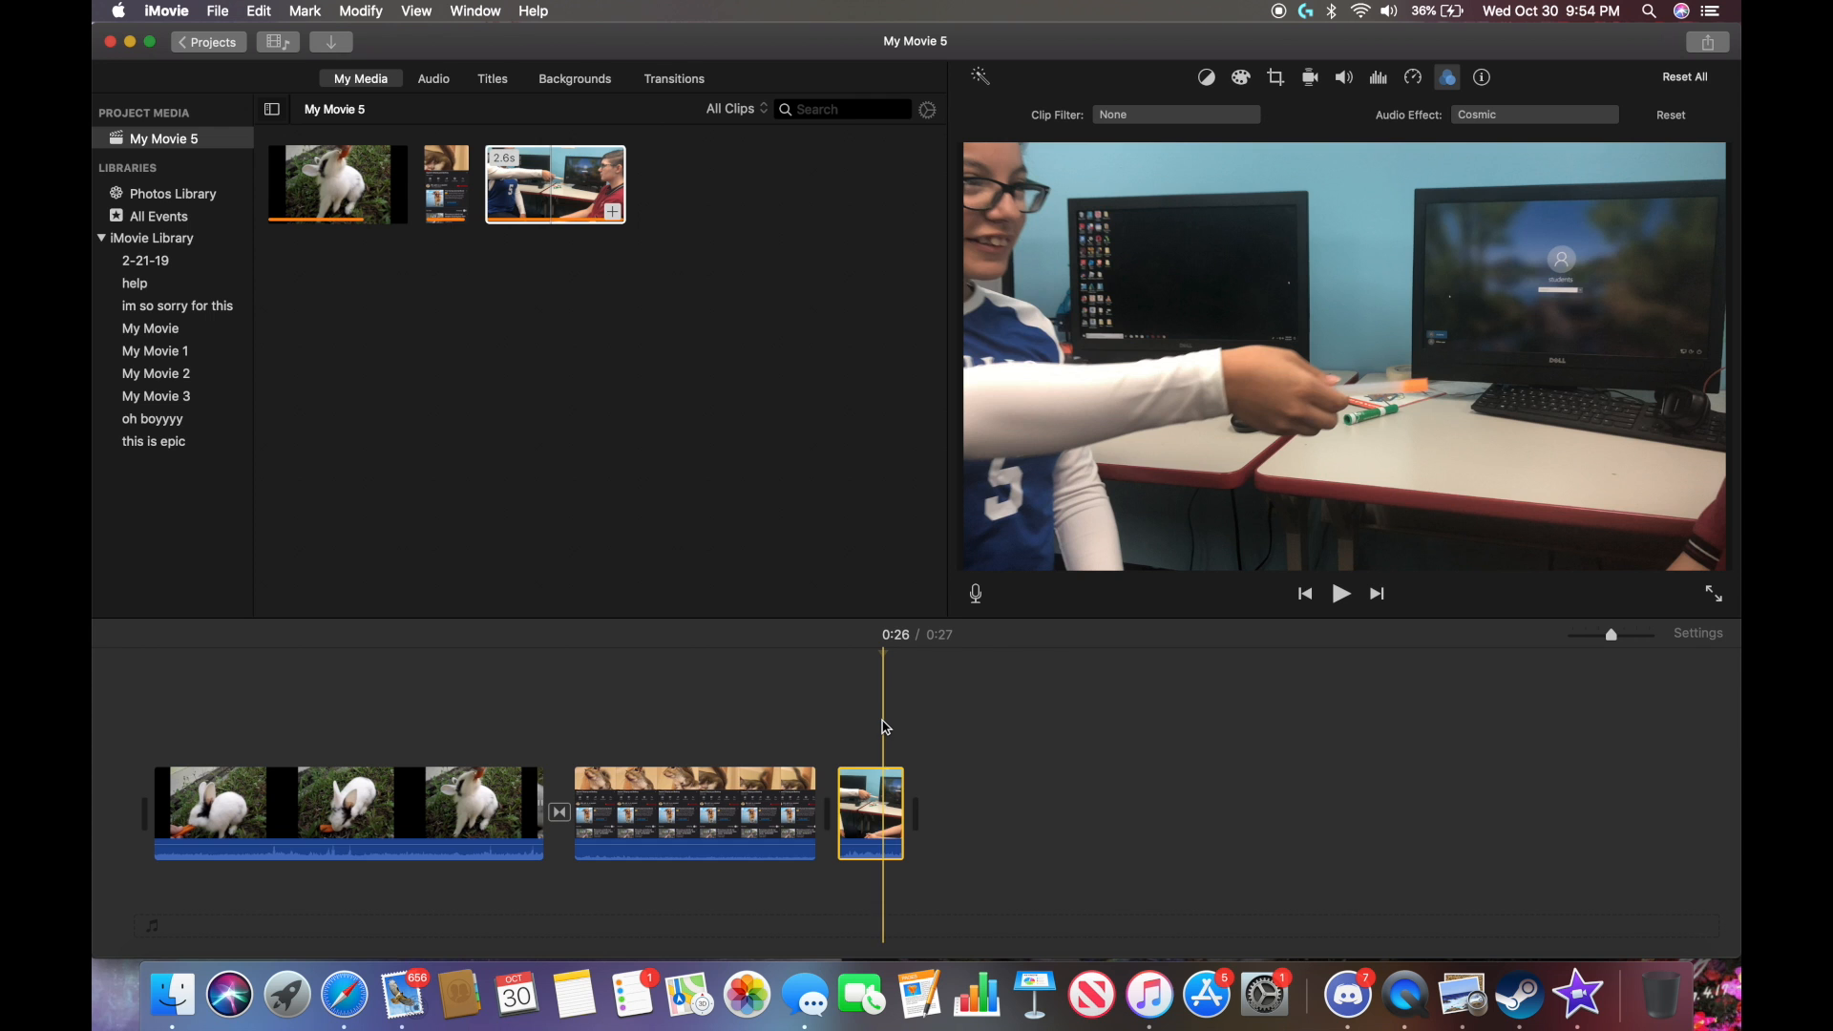
Play the project from the beginning and again from the end of the squirrel clip to hear the classroom clip's audio effect.
left_click(797, 705)
key("backslash")
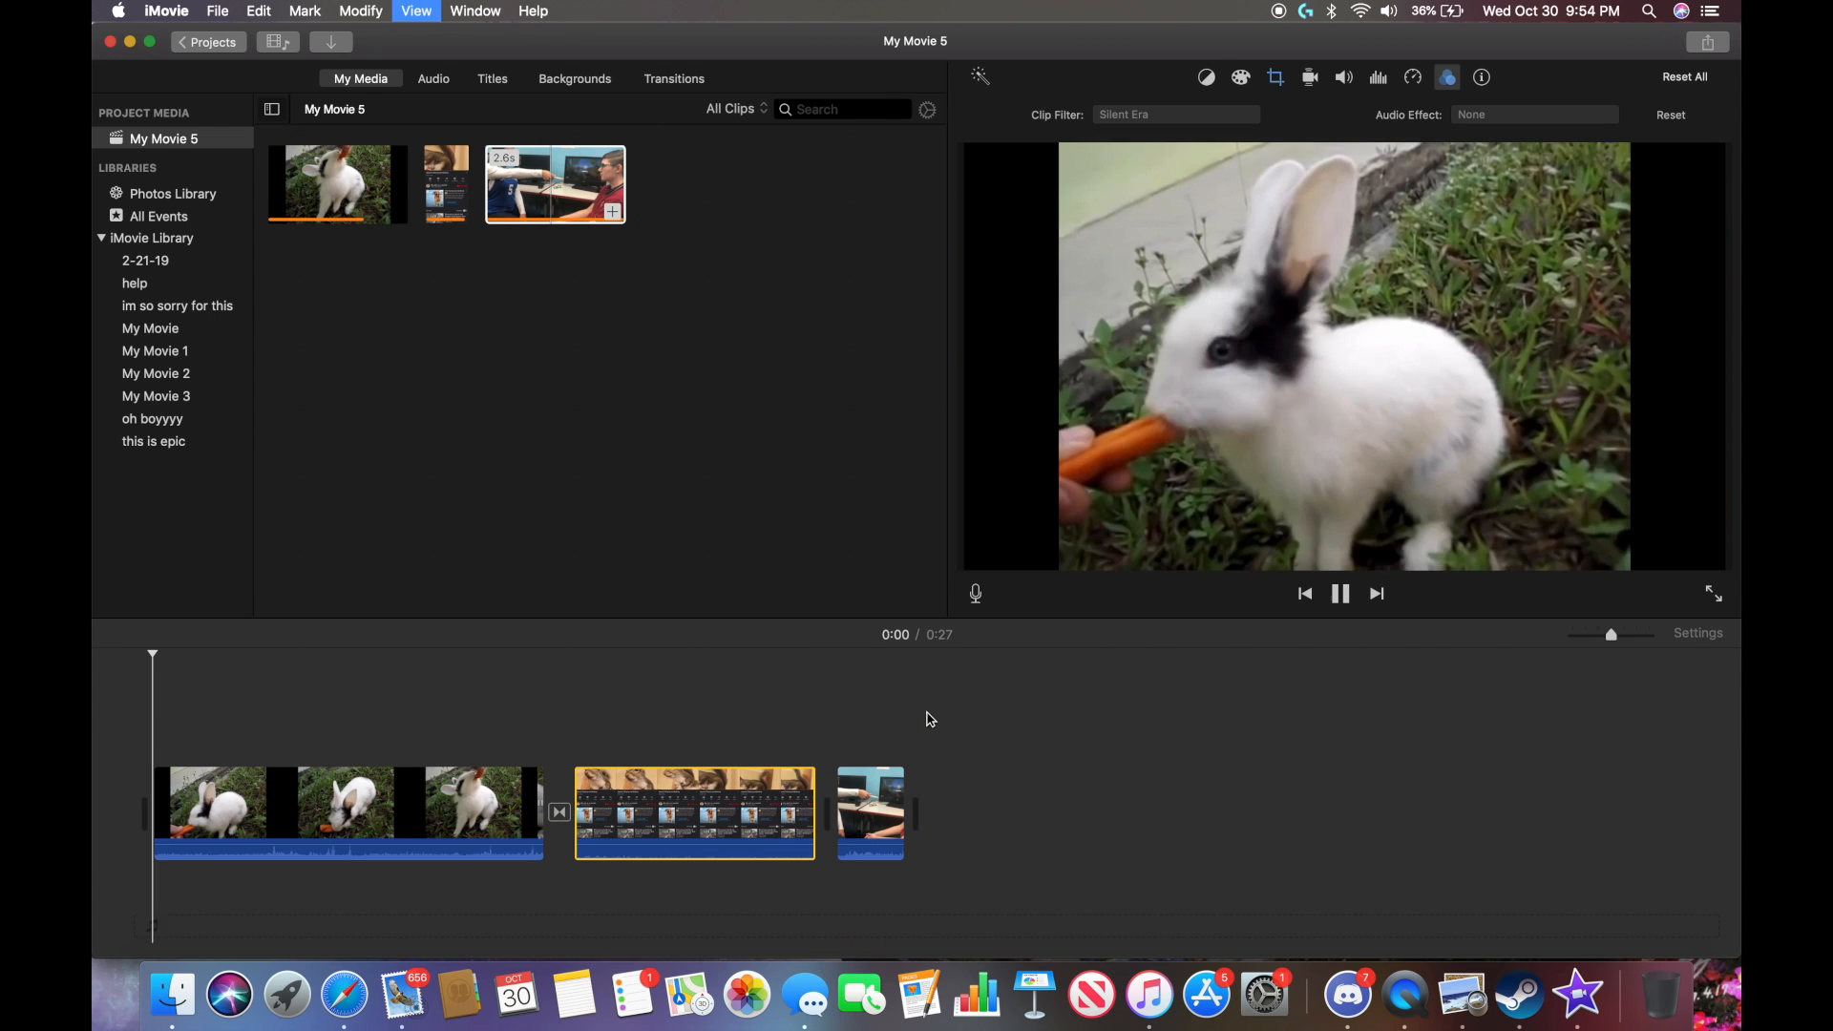
left_click(805, 696)
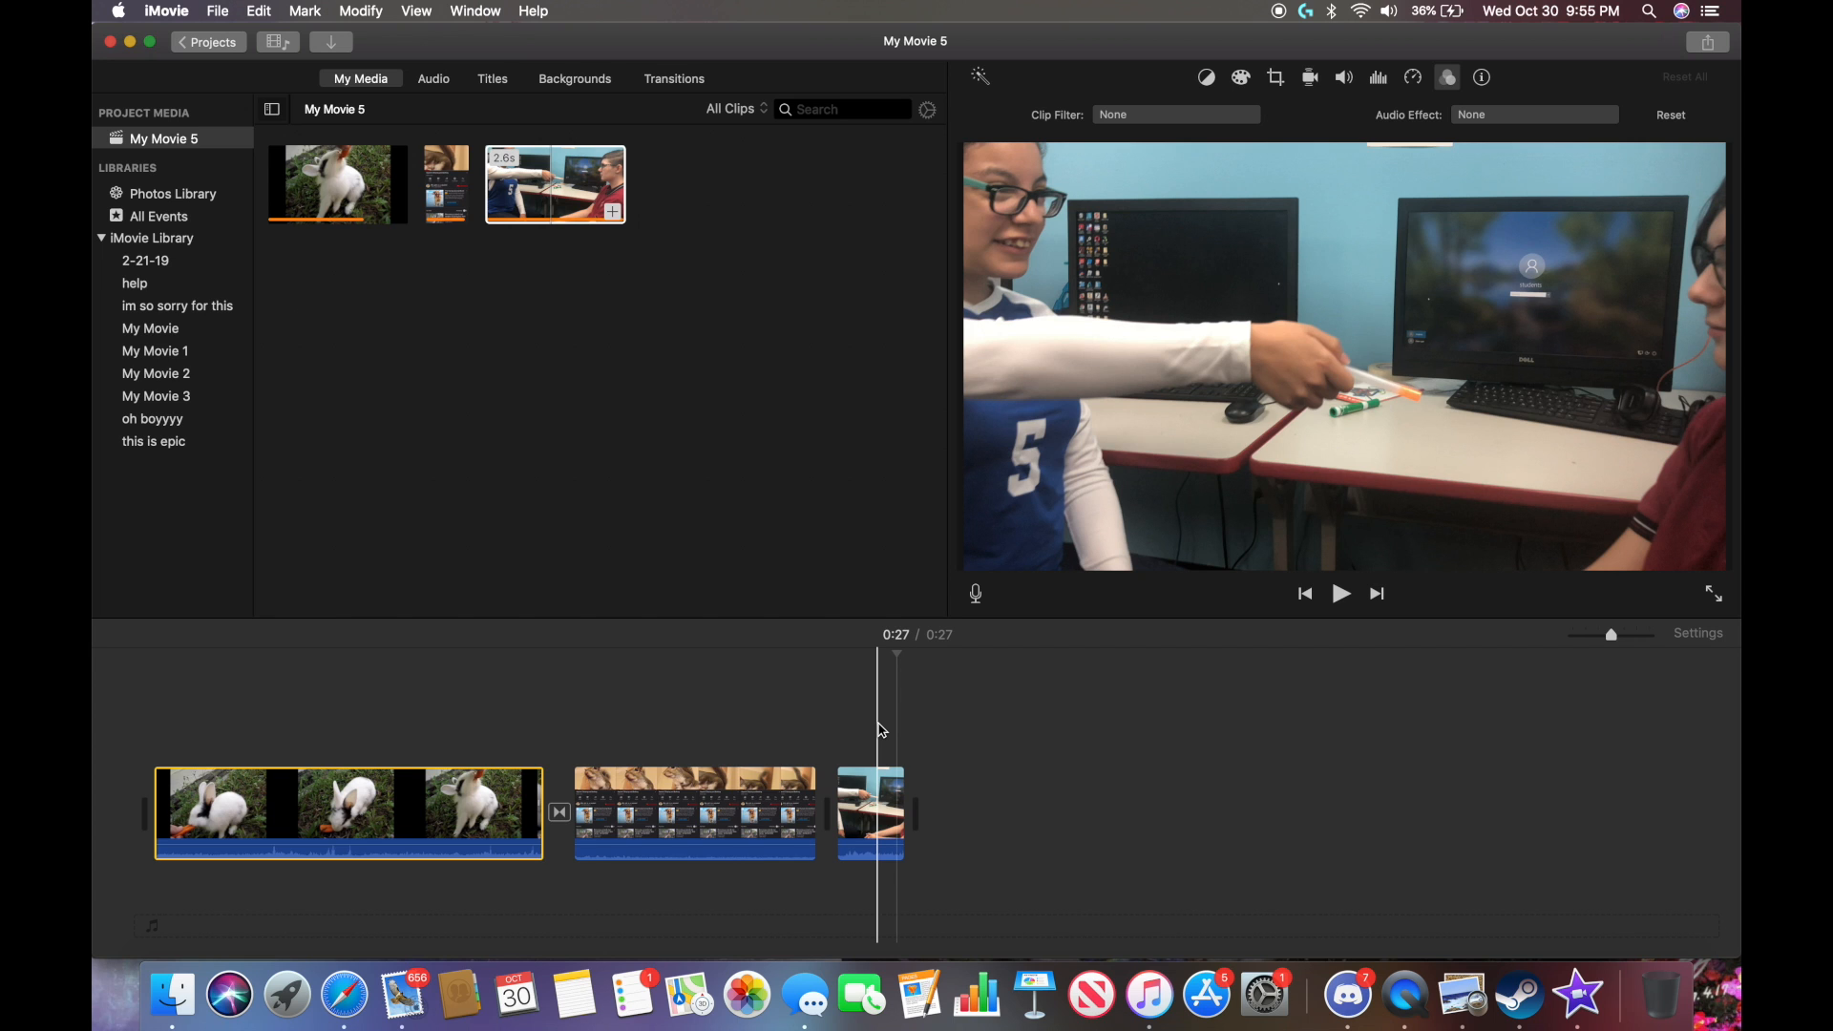
Add a Ripple transition between the squirrel clip and the classroom clip, stopping the project playback at 0:01.
left_click(681, 81)
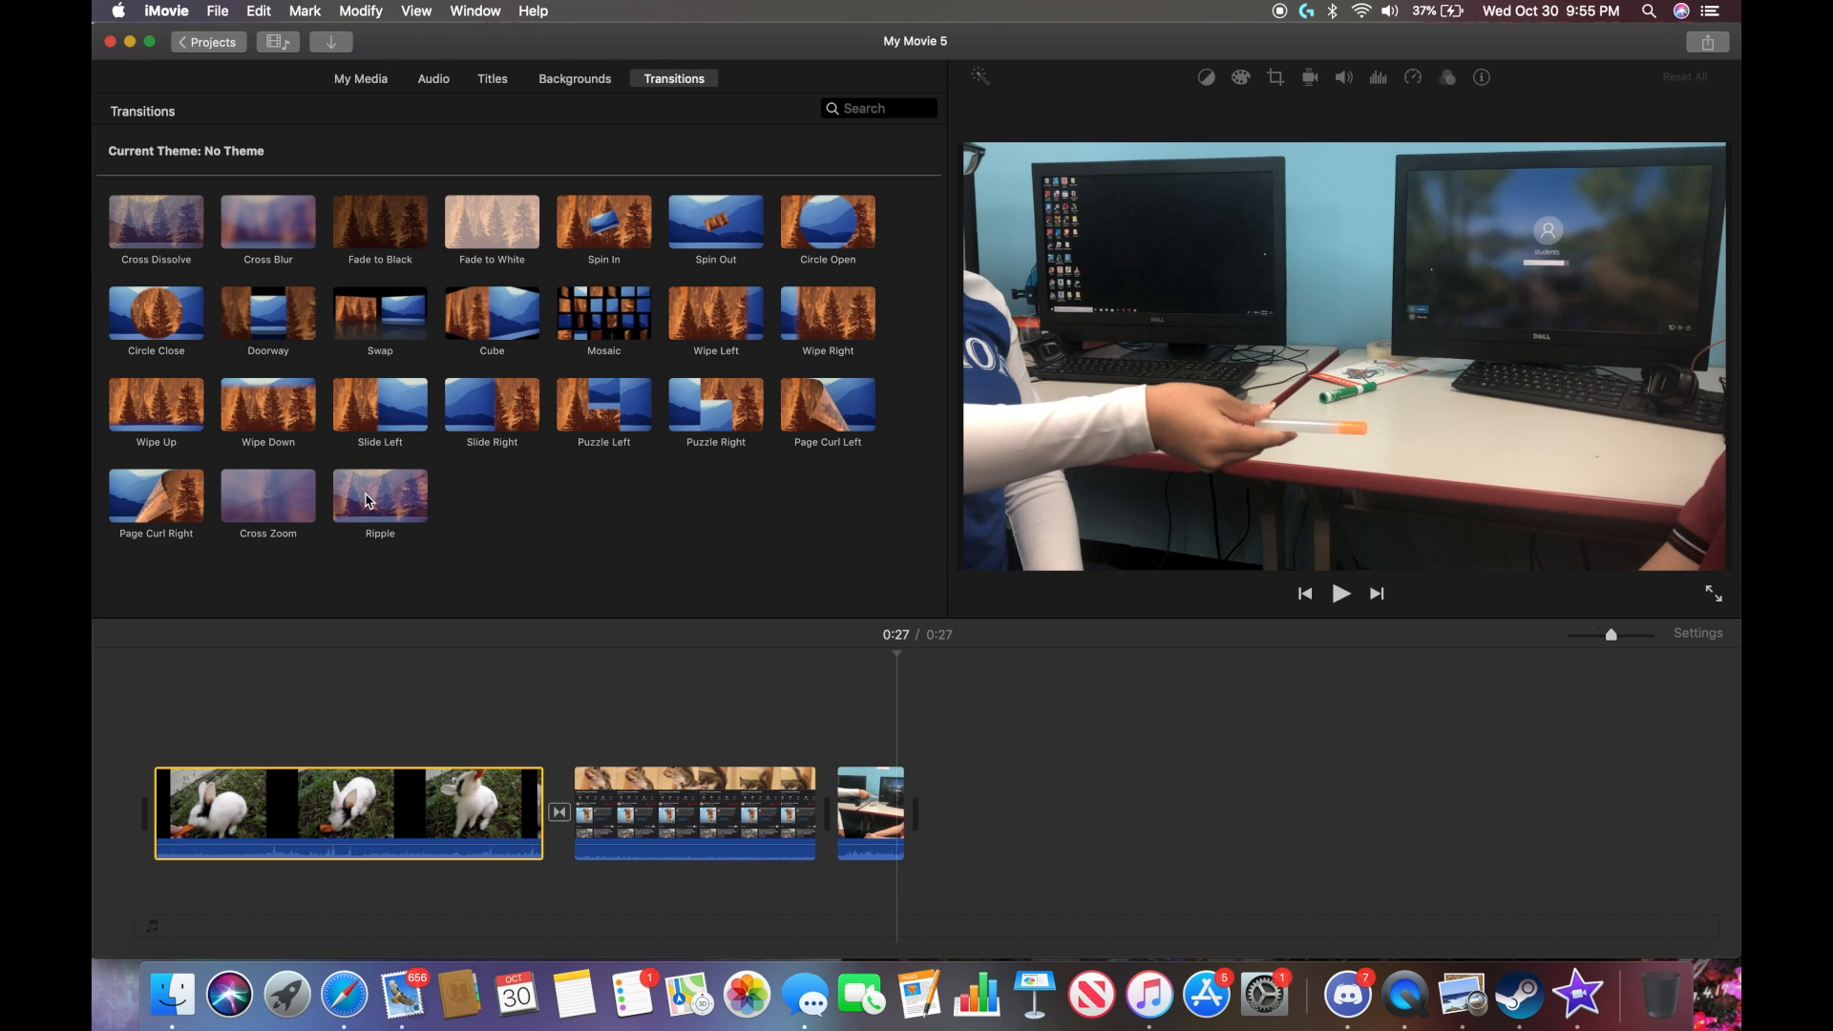
left_click_drag(367, 500, 817, 819)
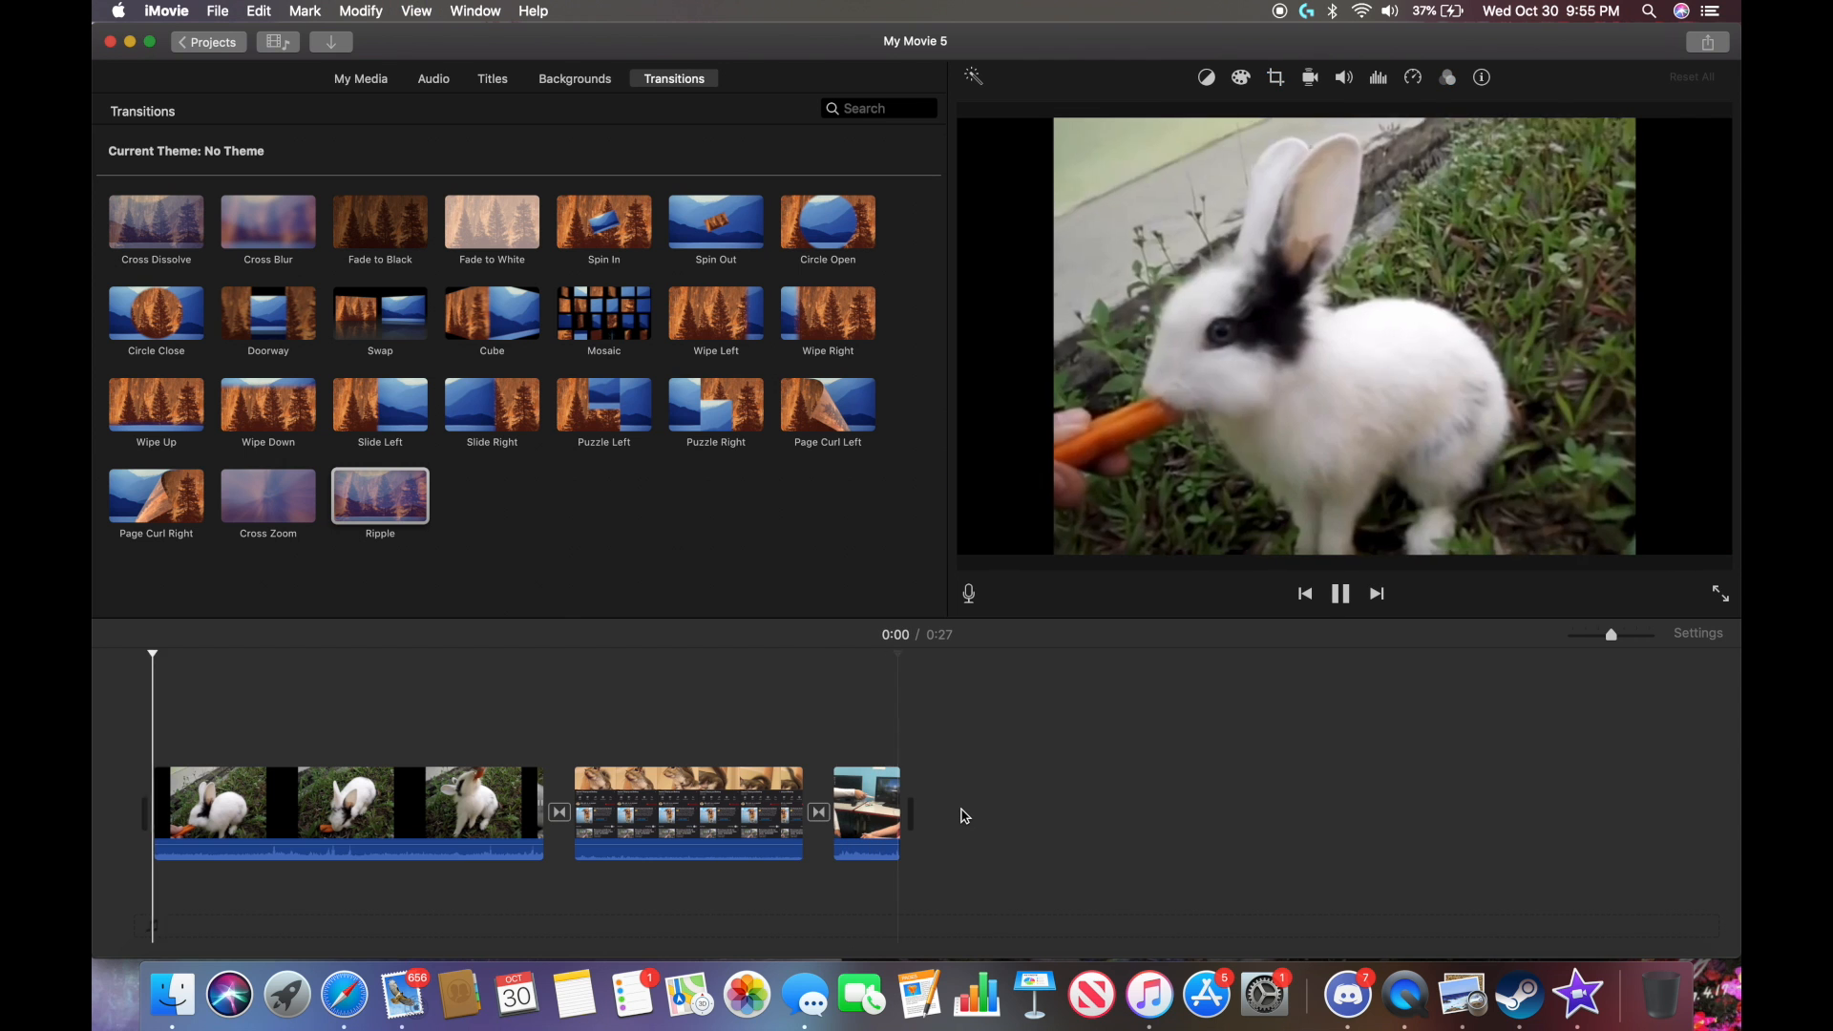
key("space")
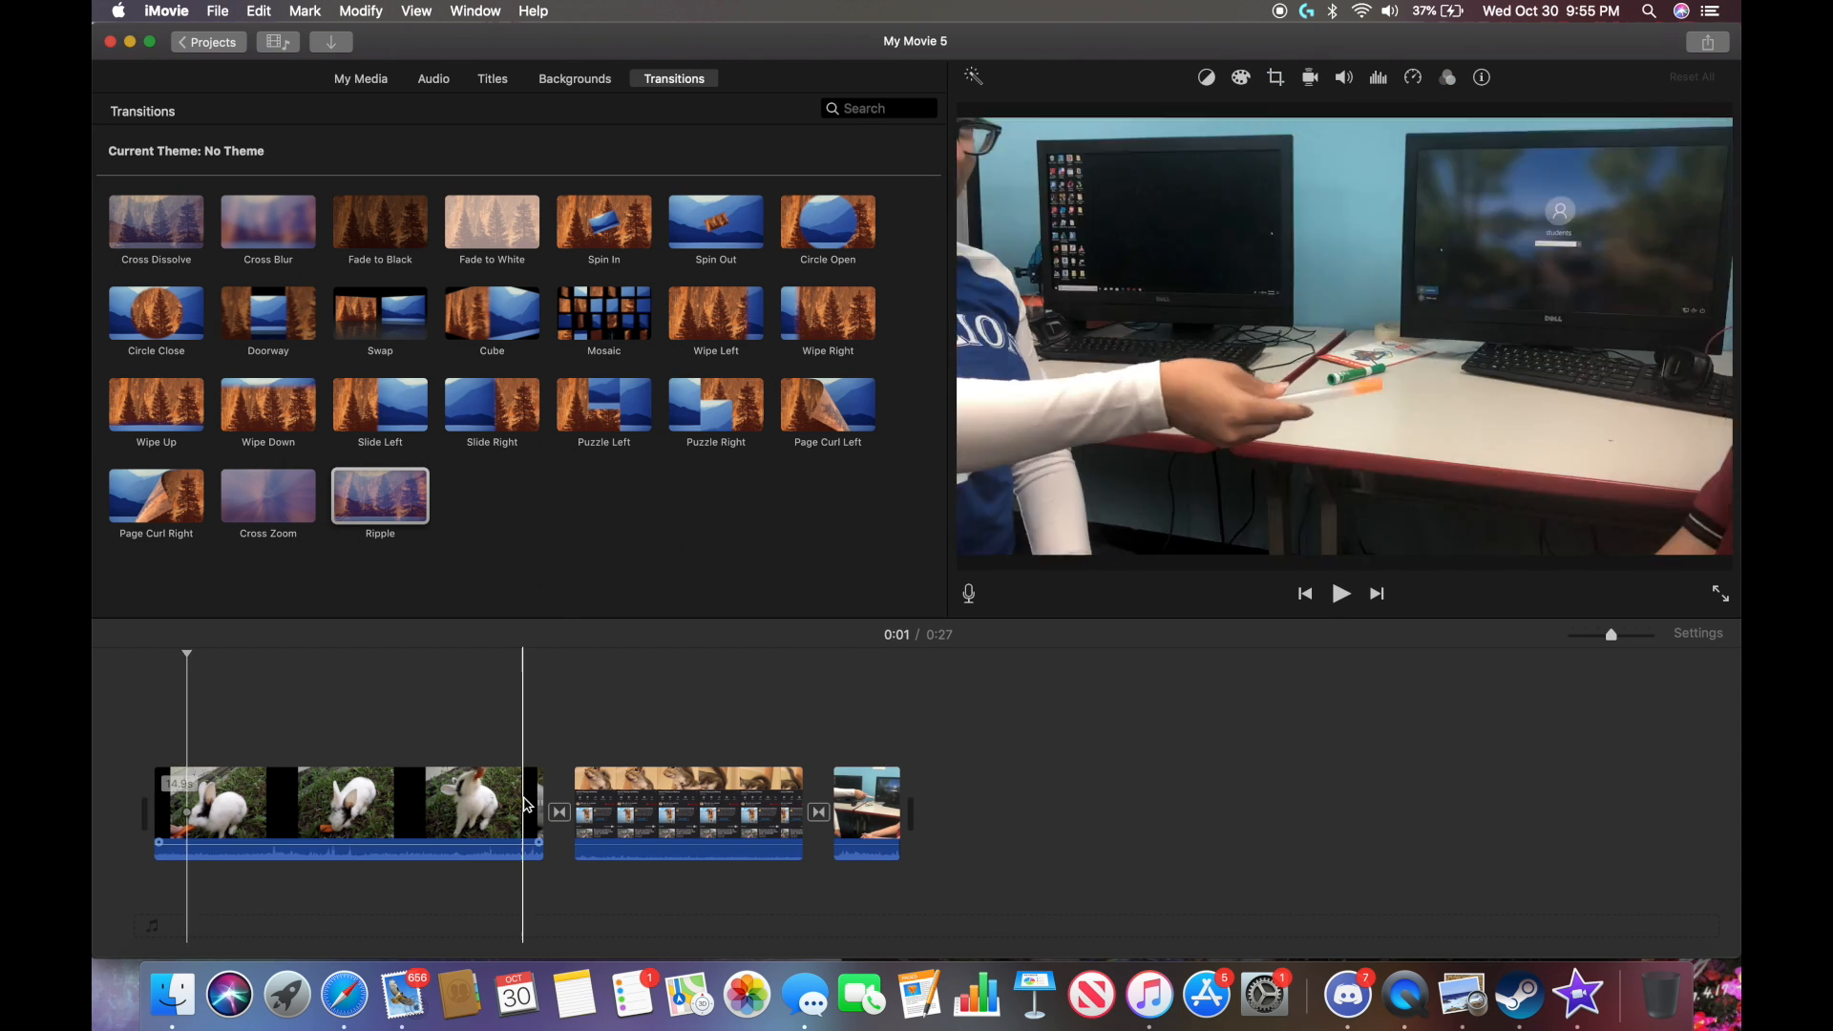